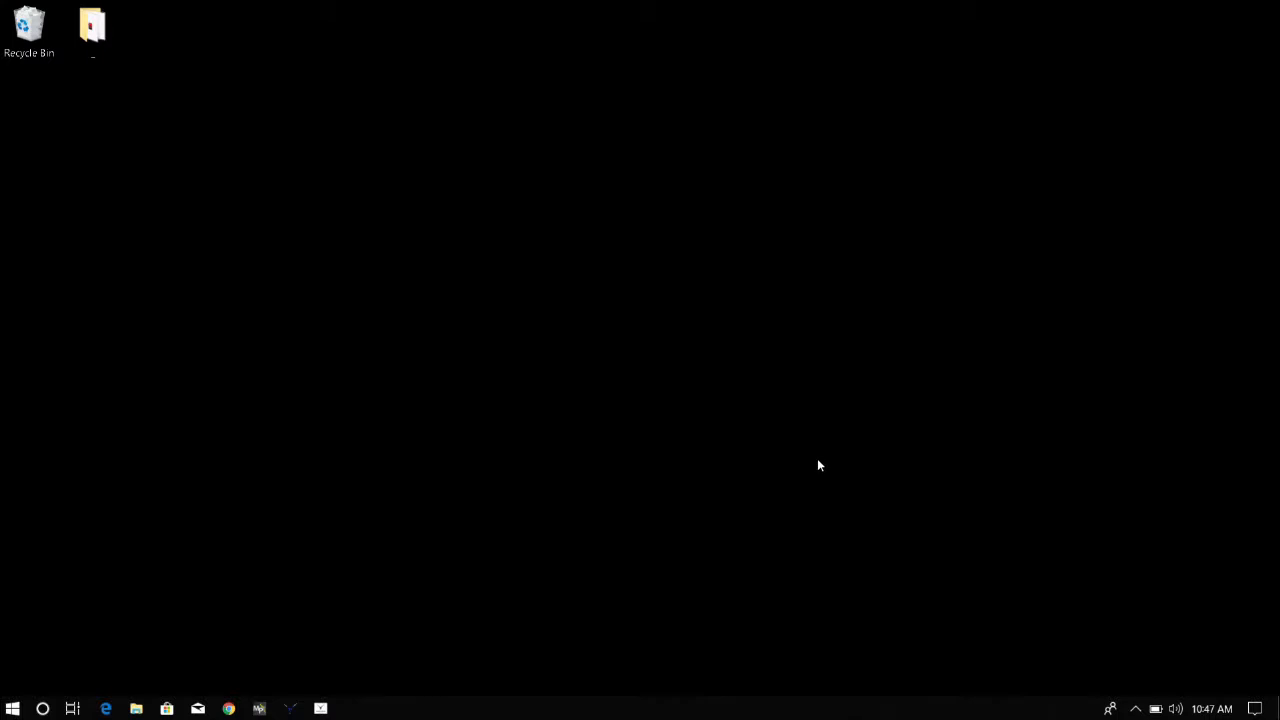
Open Mission Planner's flight plan map and set the home location at a field road intersection northwest of the farm
click(259, 708)
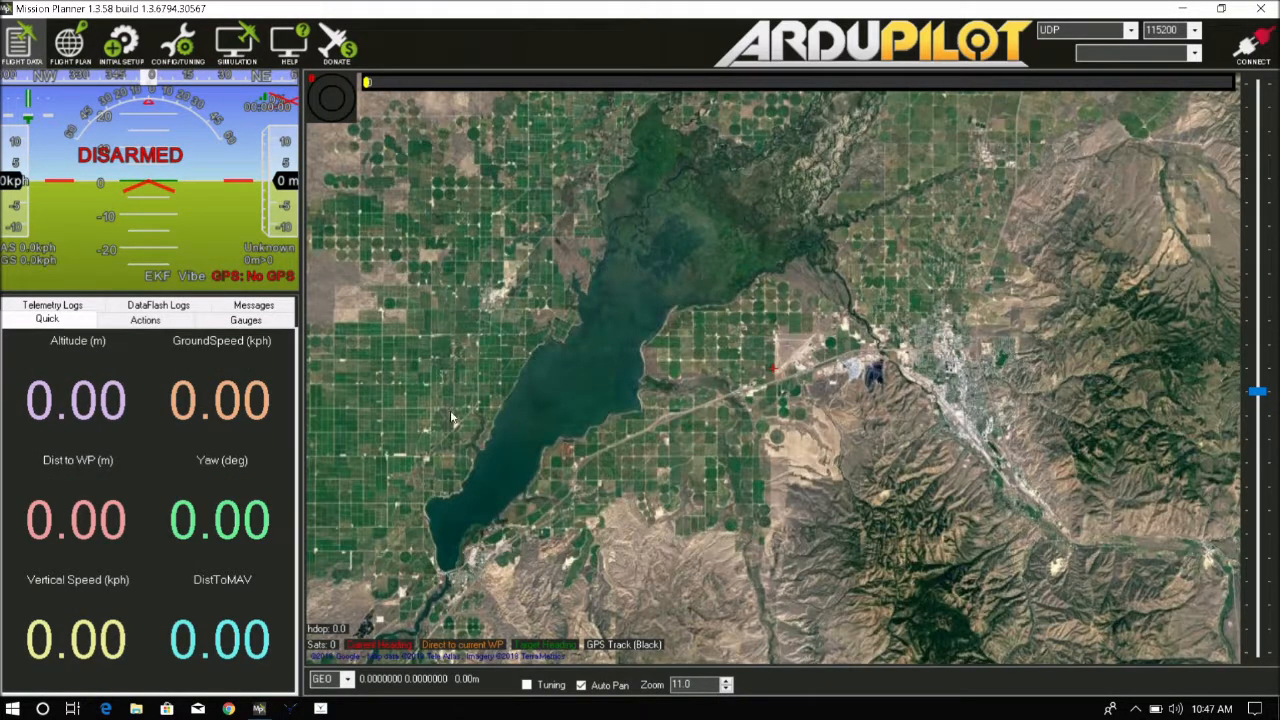
click(72, 57)
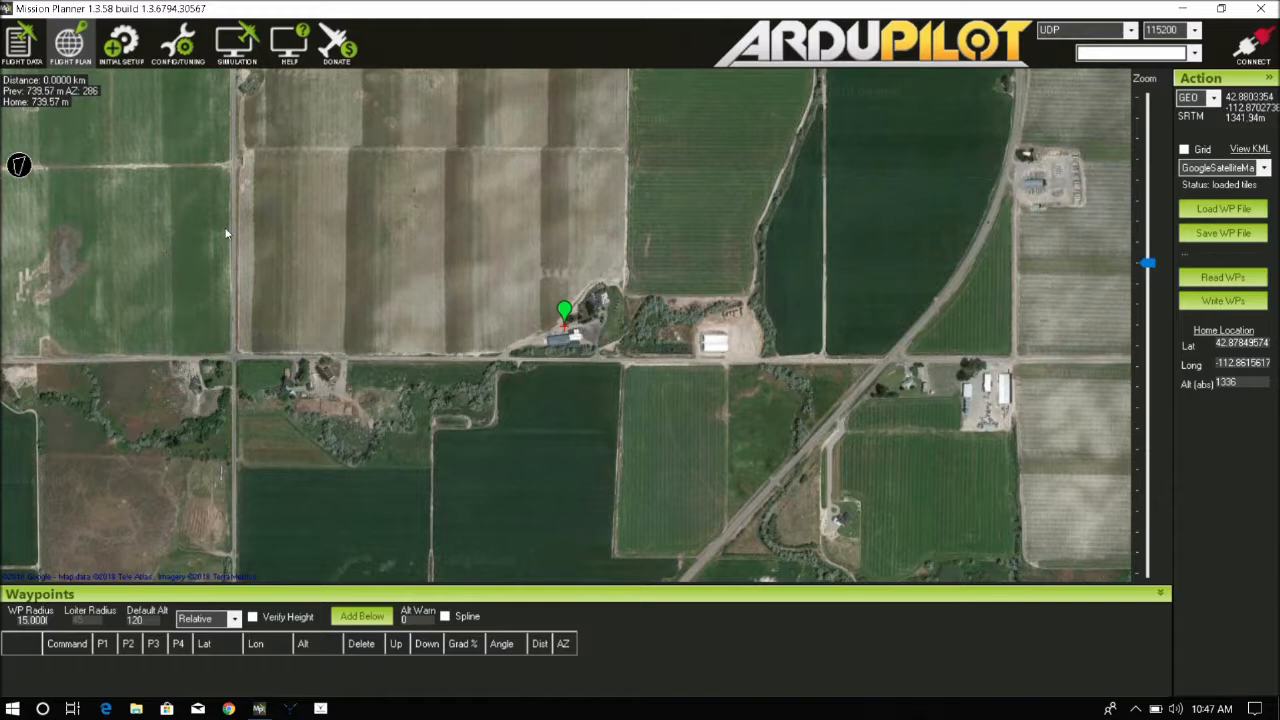
drag(247, 213, 269, 240)
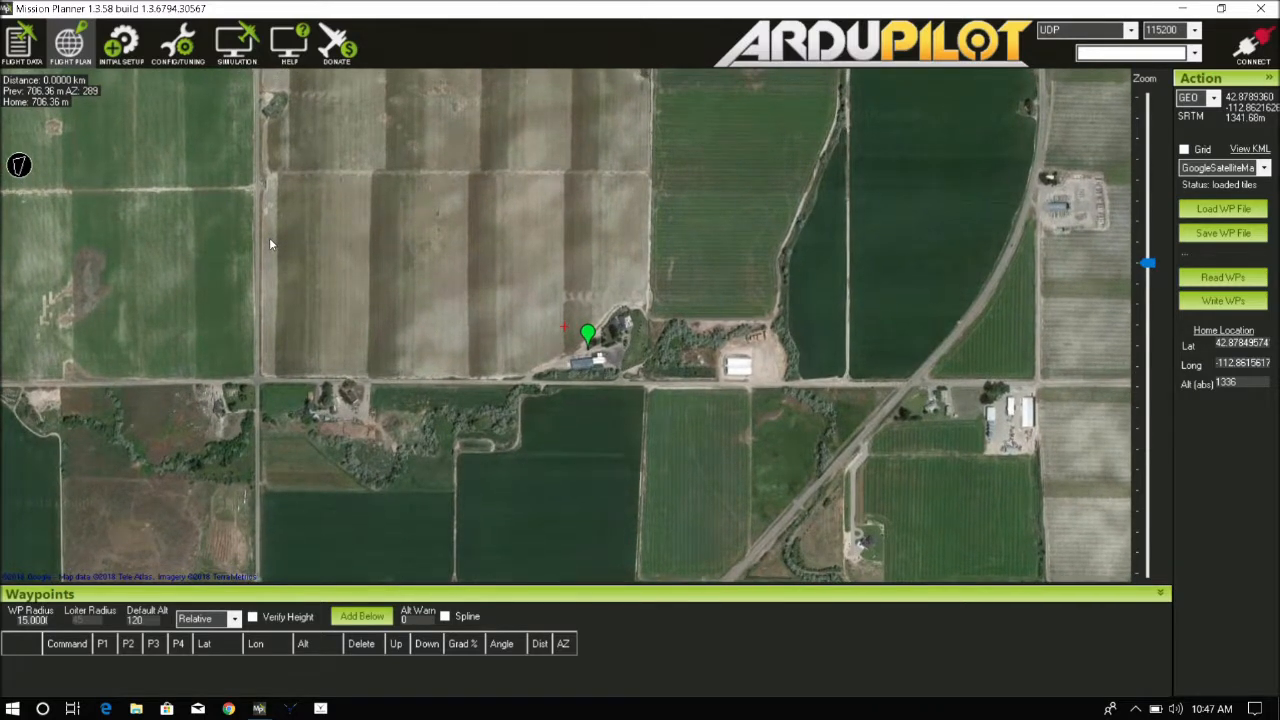
mouse_move(270, 243)
mouse_down()
mouse_move(694, 286)
mouse_move(734, 352)
mouse_move(755, 339)
mouse_up()
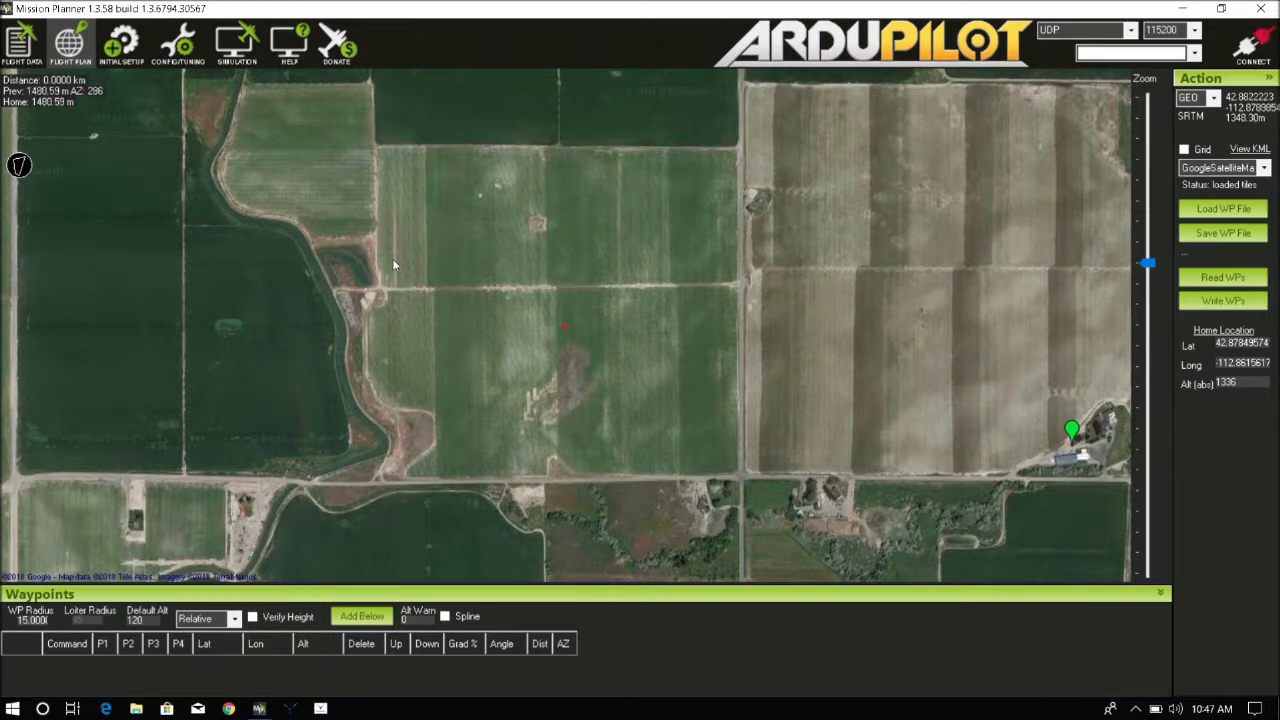
right_click(716, 290)
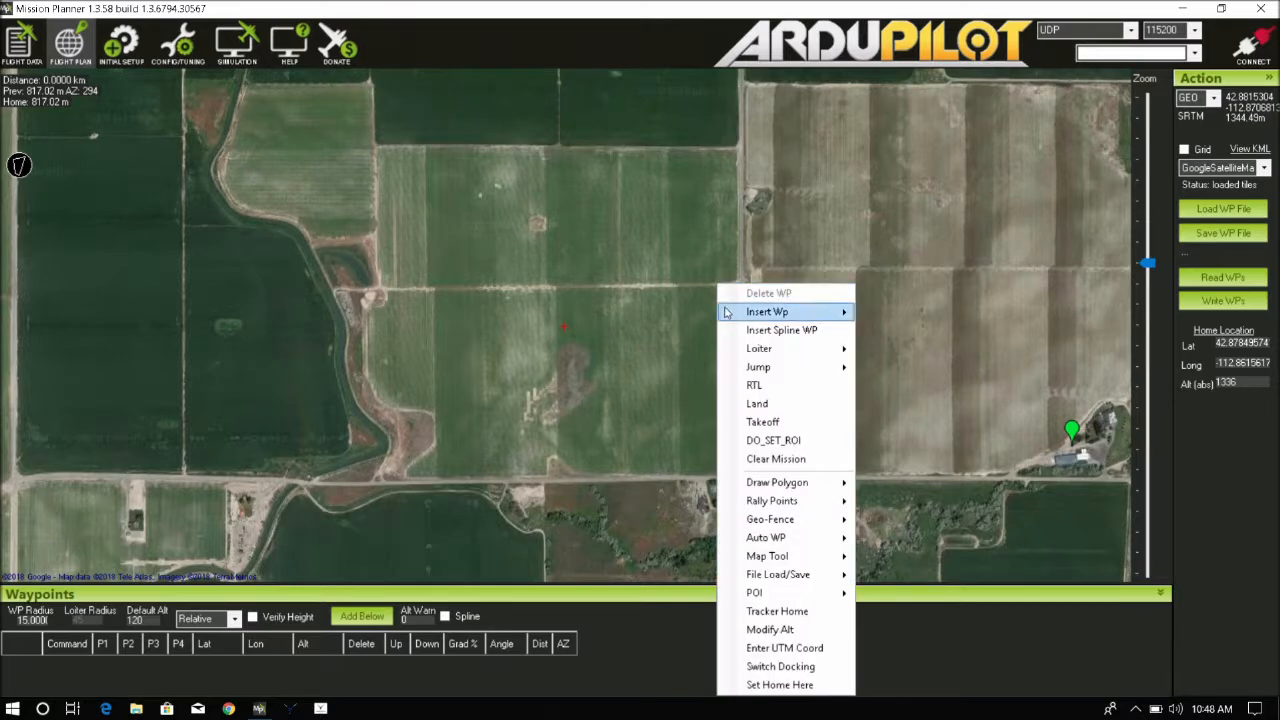
click(775, 685)
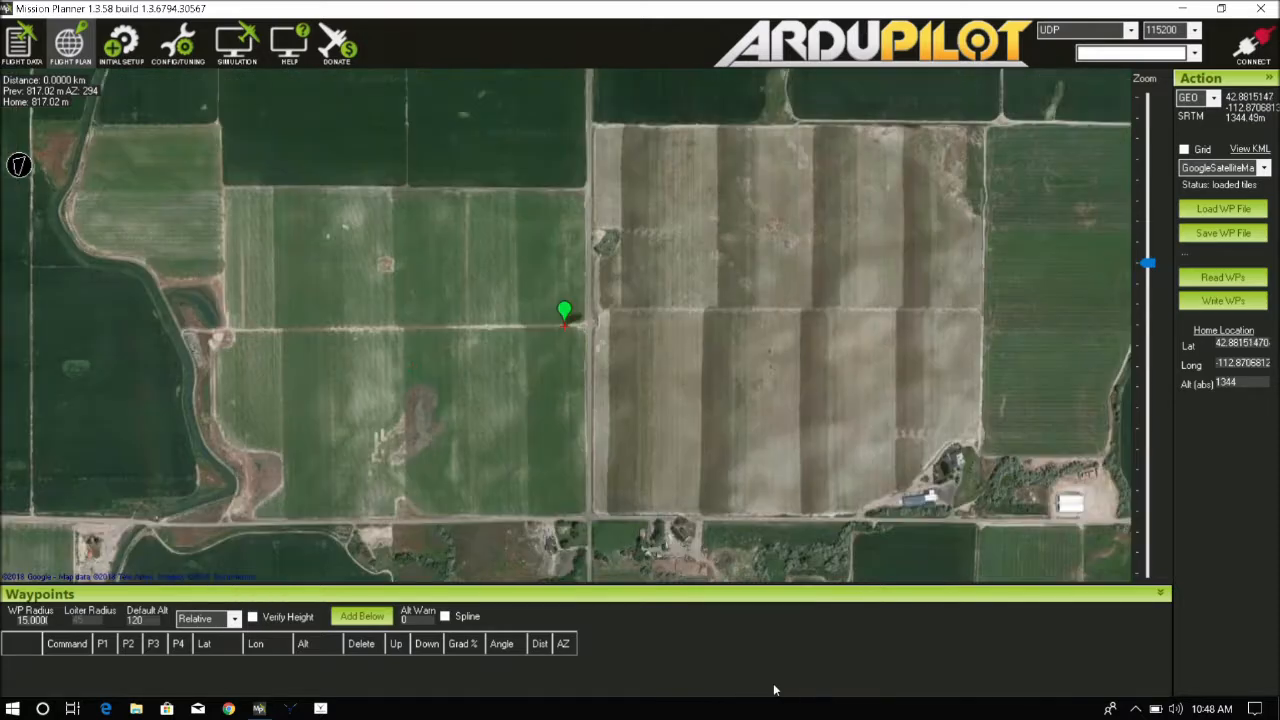
Set the distance and altitude units to Feet and the speed units to mph in the planner settings
mouse_move(564, 314)
click(178, 55)
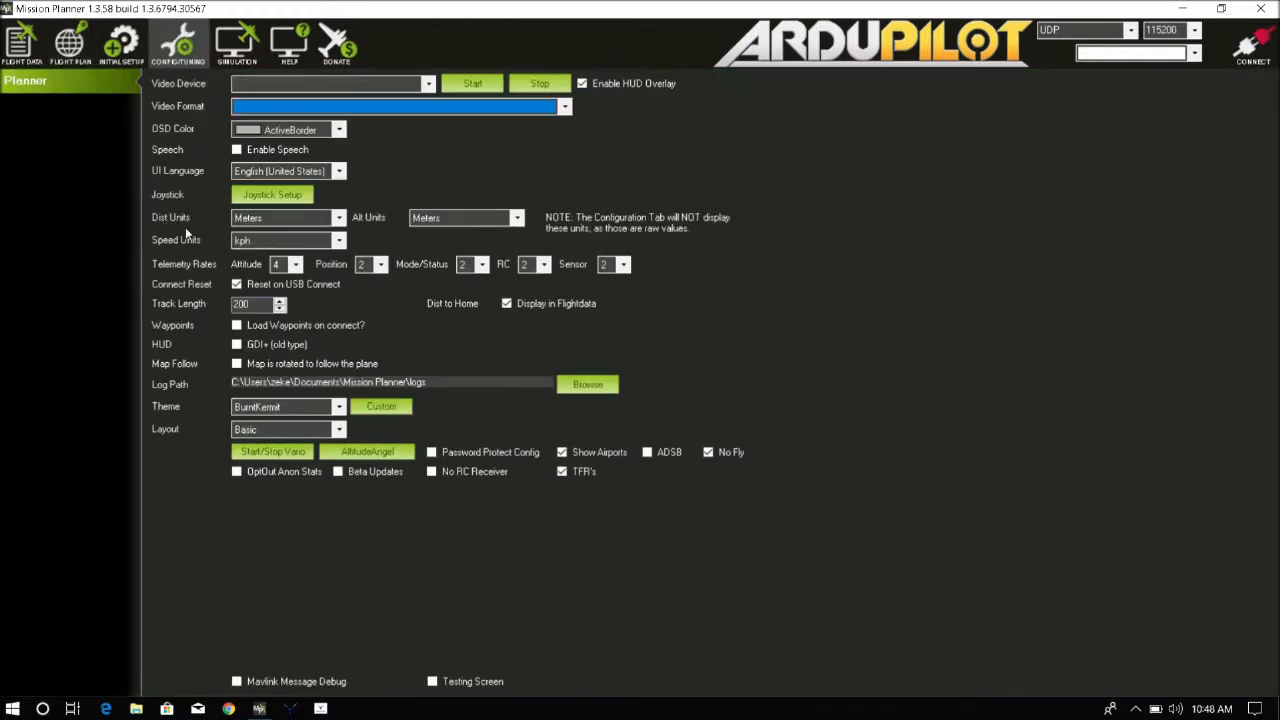
click(337, 218)
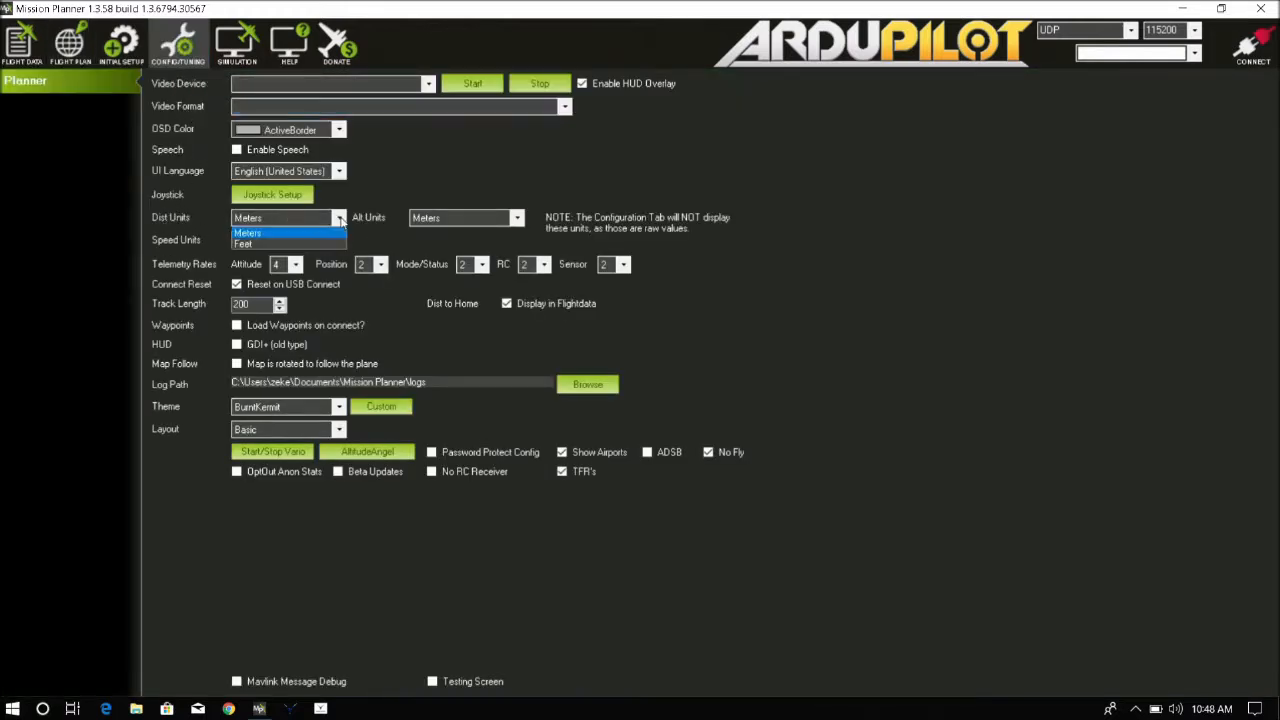
click(309, 243)
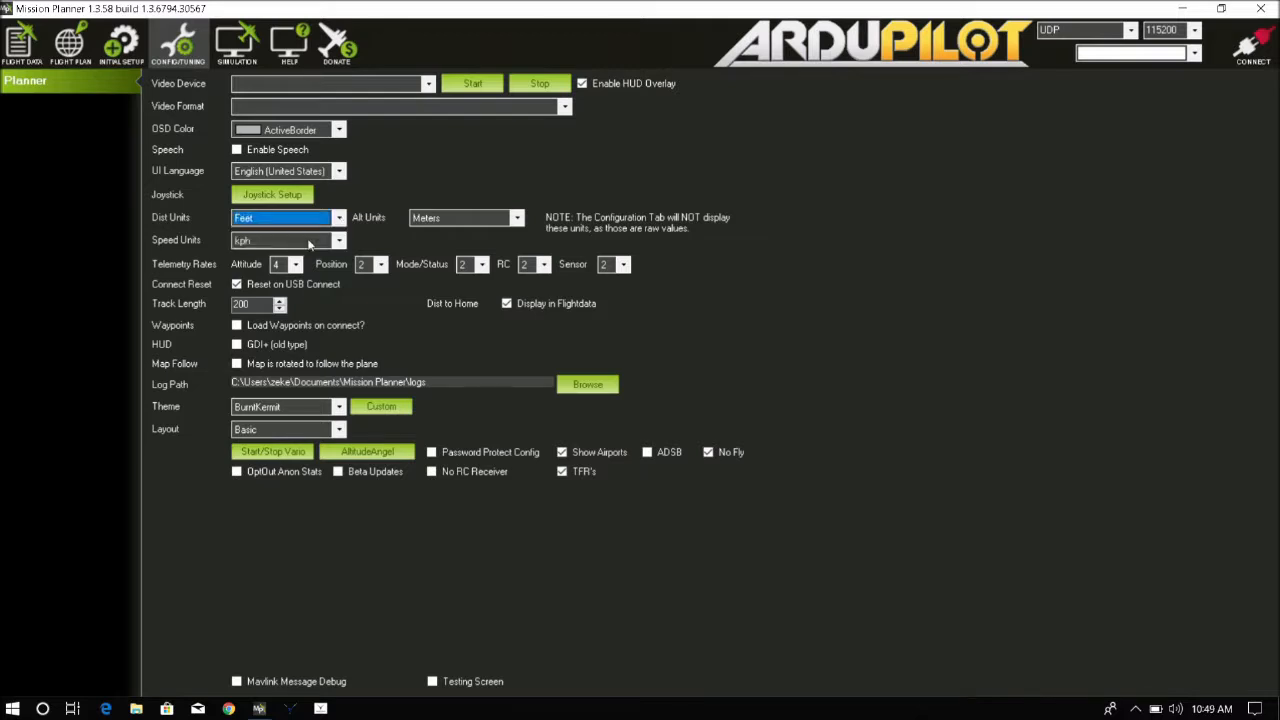
click(517, 219)
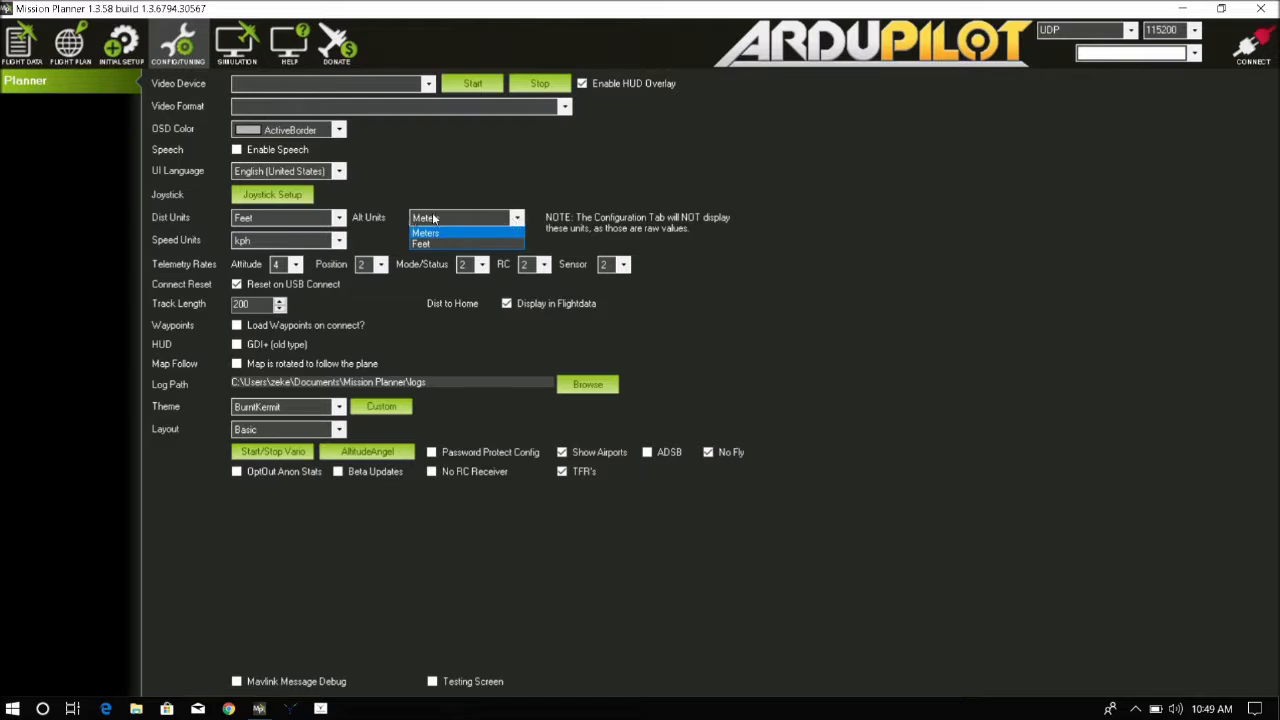
click(424, 243)
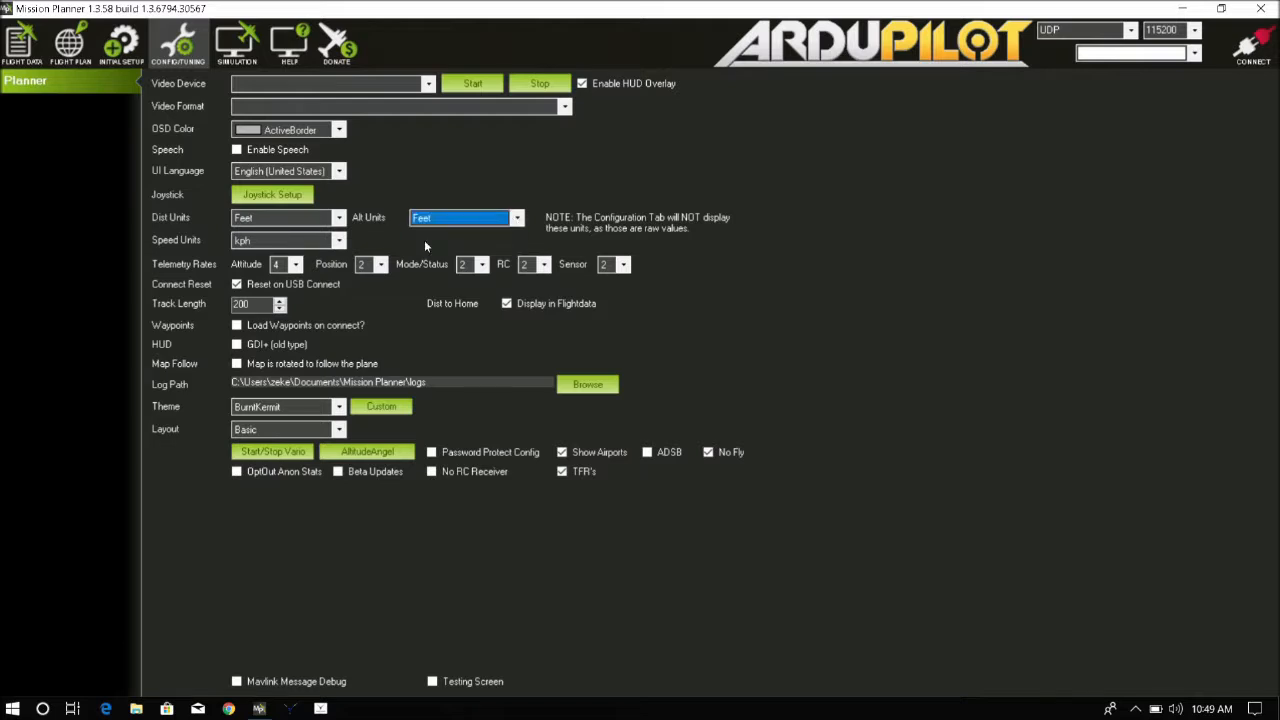
click(340, 241)
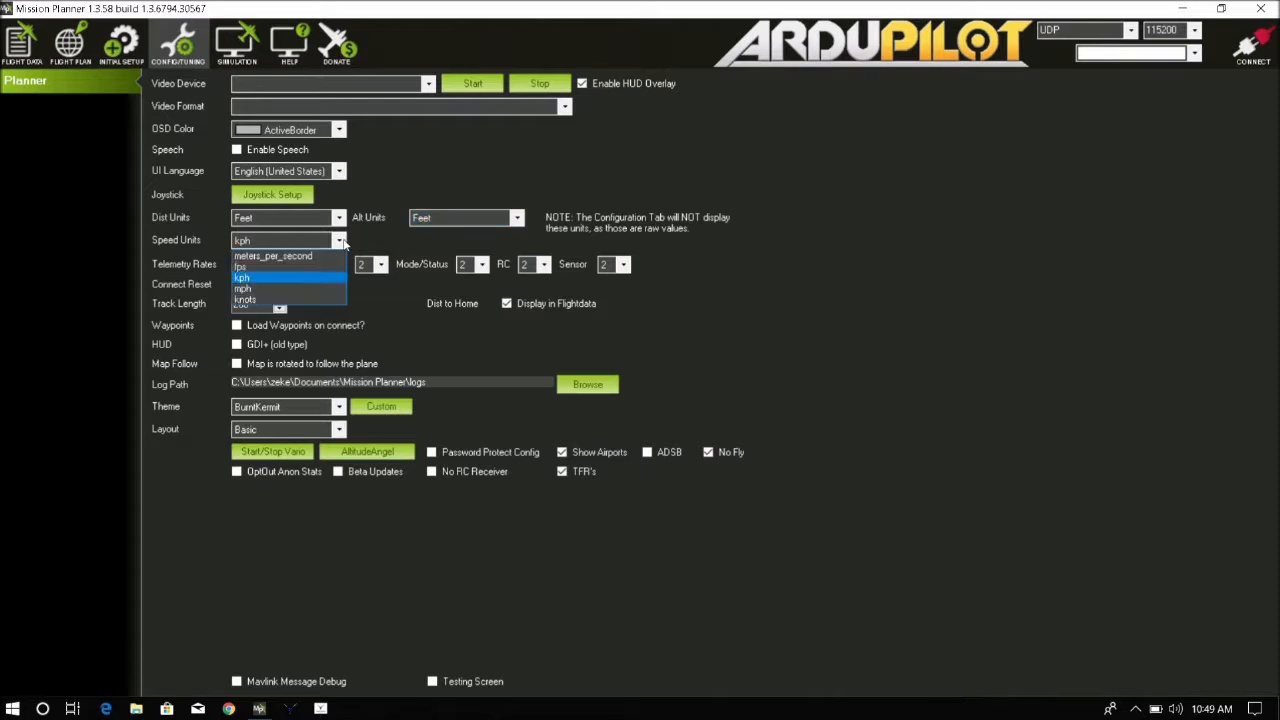
click(302, 284)
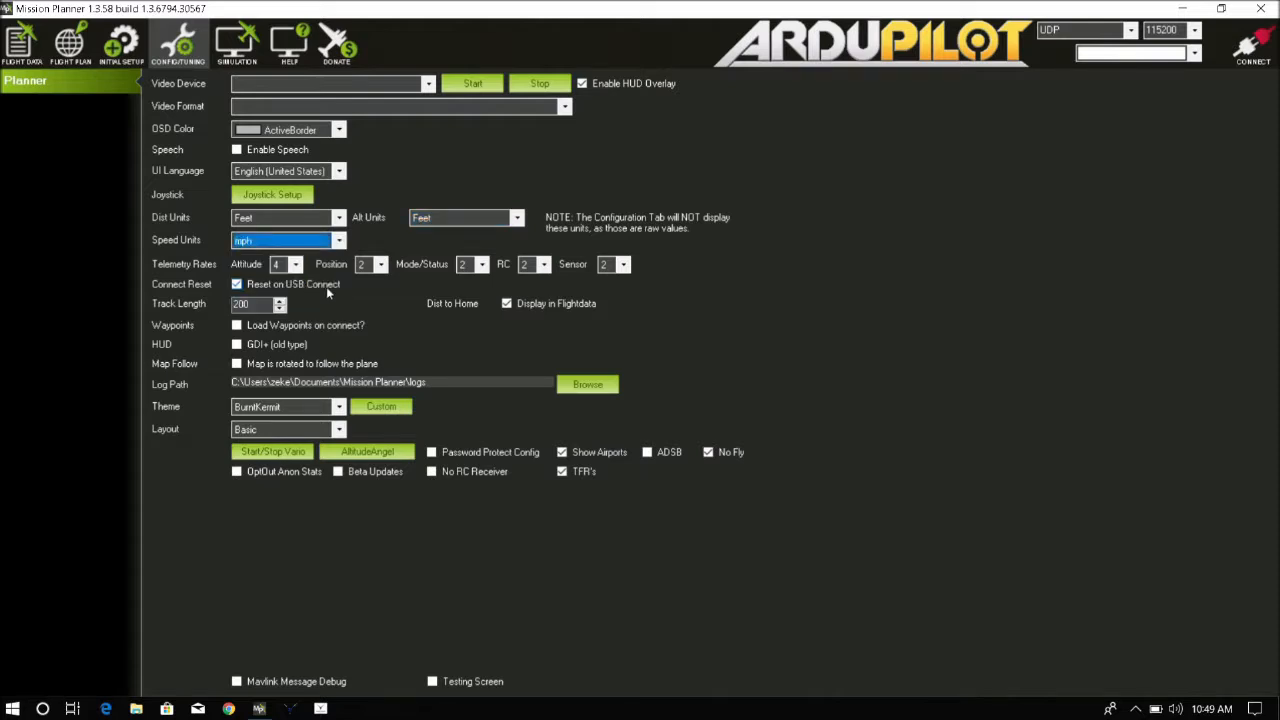
Set the default waypoint altitude to 400 with Relative altitude and enable Verify Height
click(69, 54)
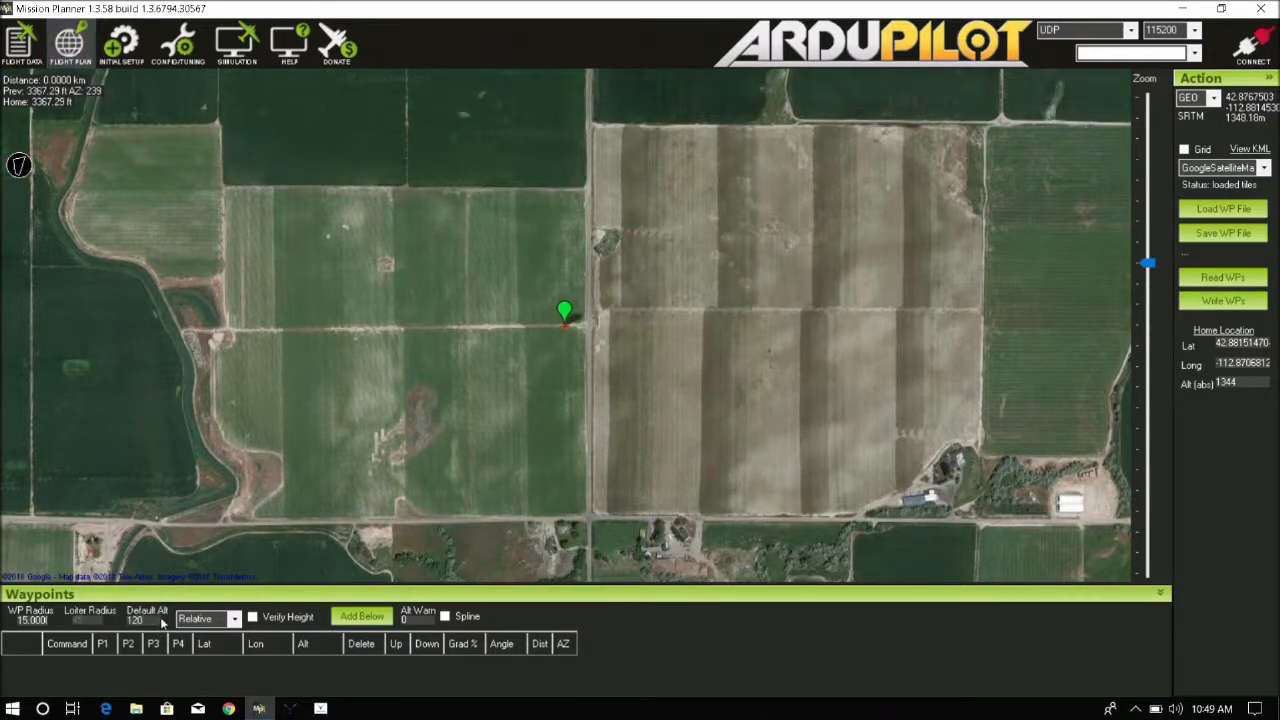
key(BackSpace)
key(BackSpace)
key(BackSpace)
text(400)
click(240, 620)
click(240, 620)
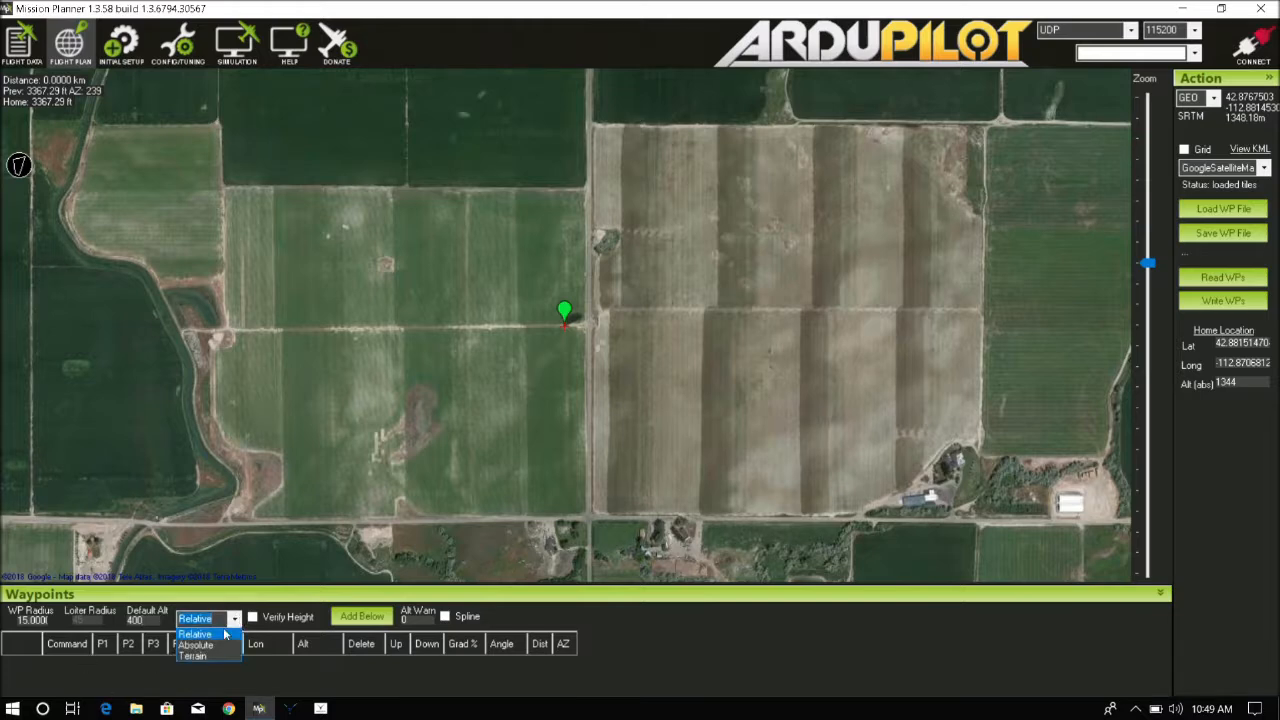
click(203, 635)
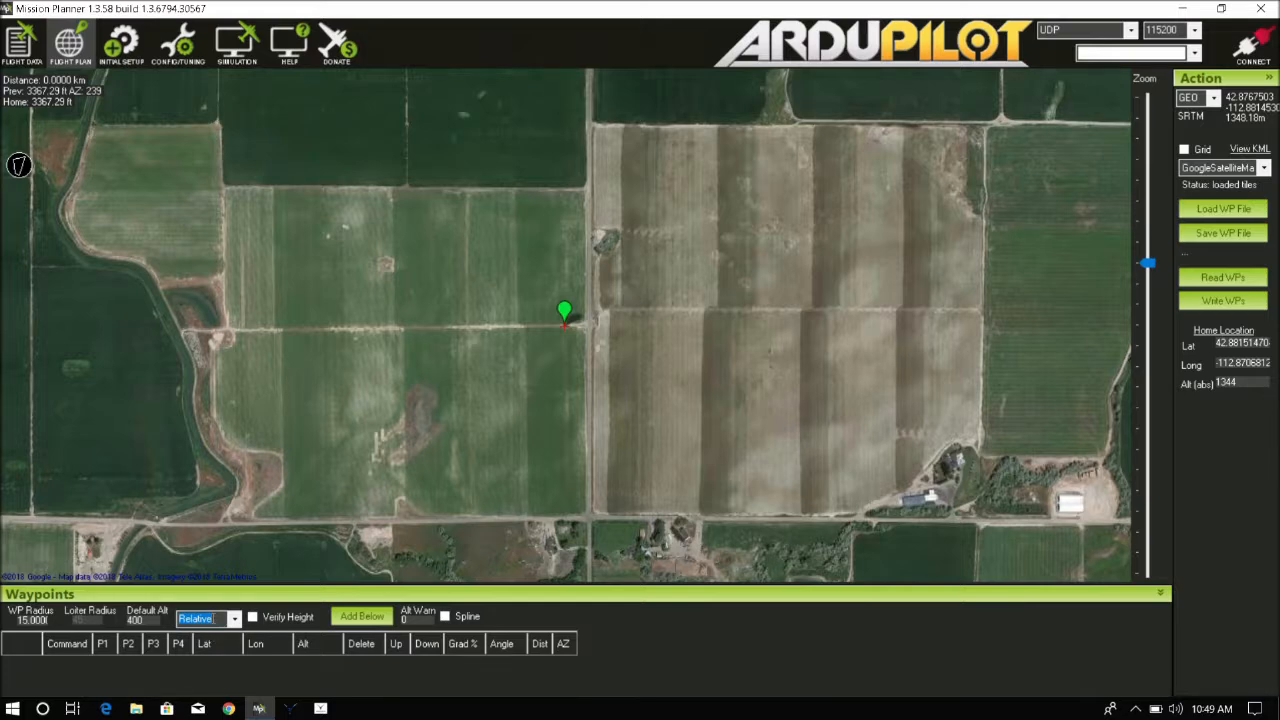
mouse_move(566, 322)
click(253, 617)
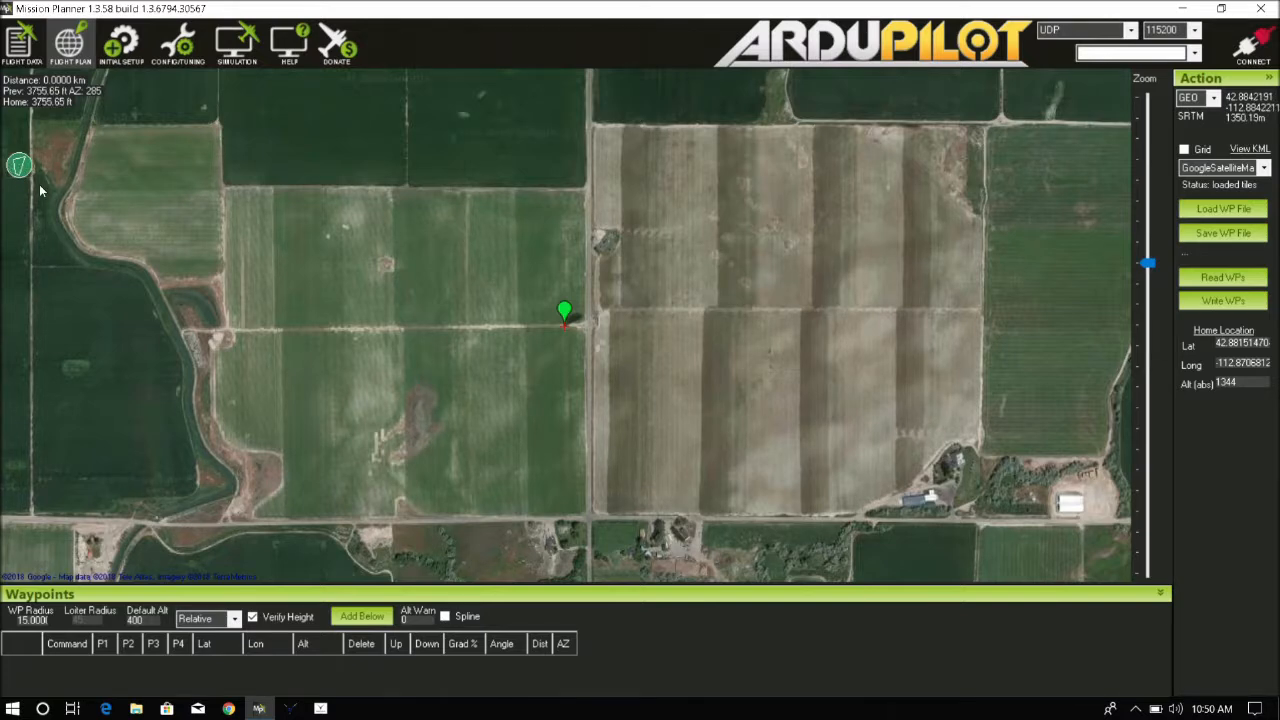
click(226, 190)
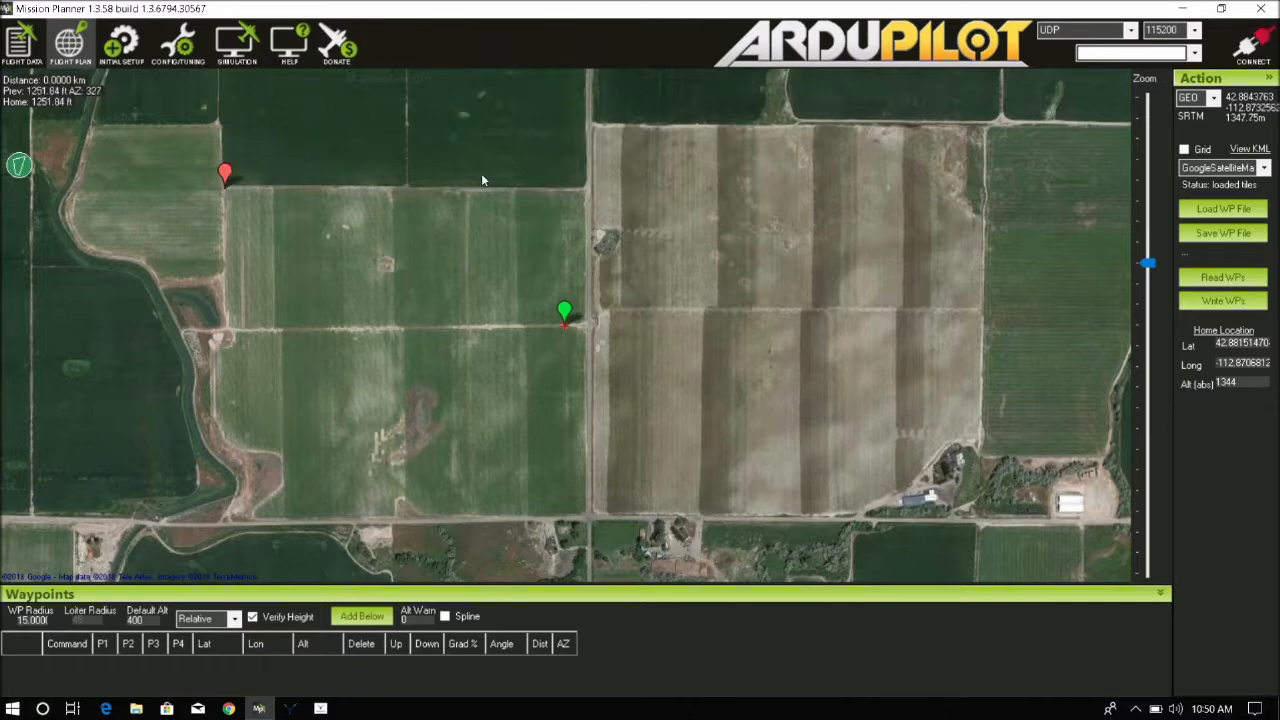
click(586, 187)
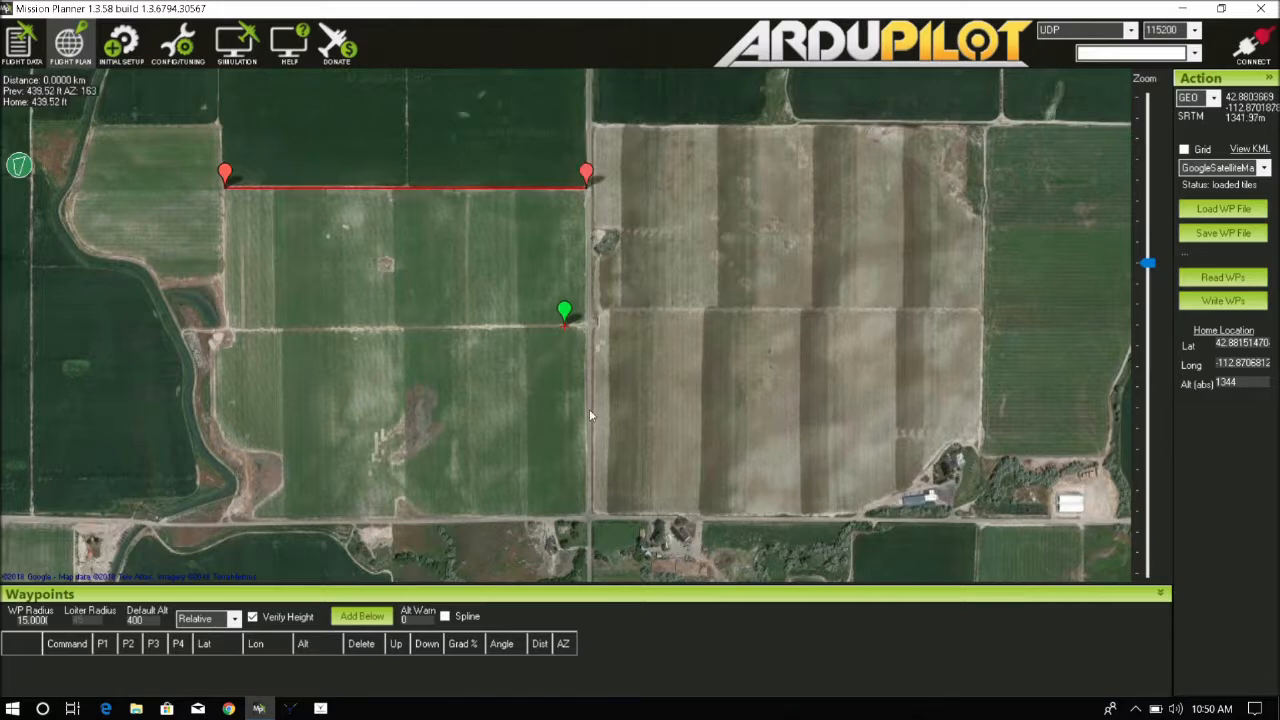
click(584, 511)
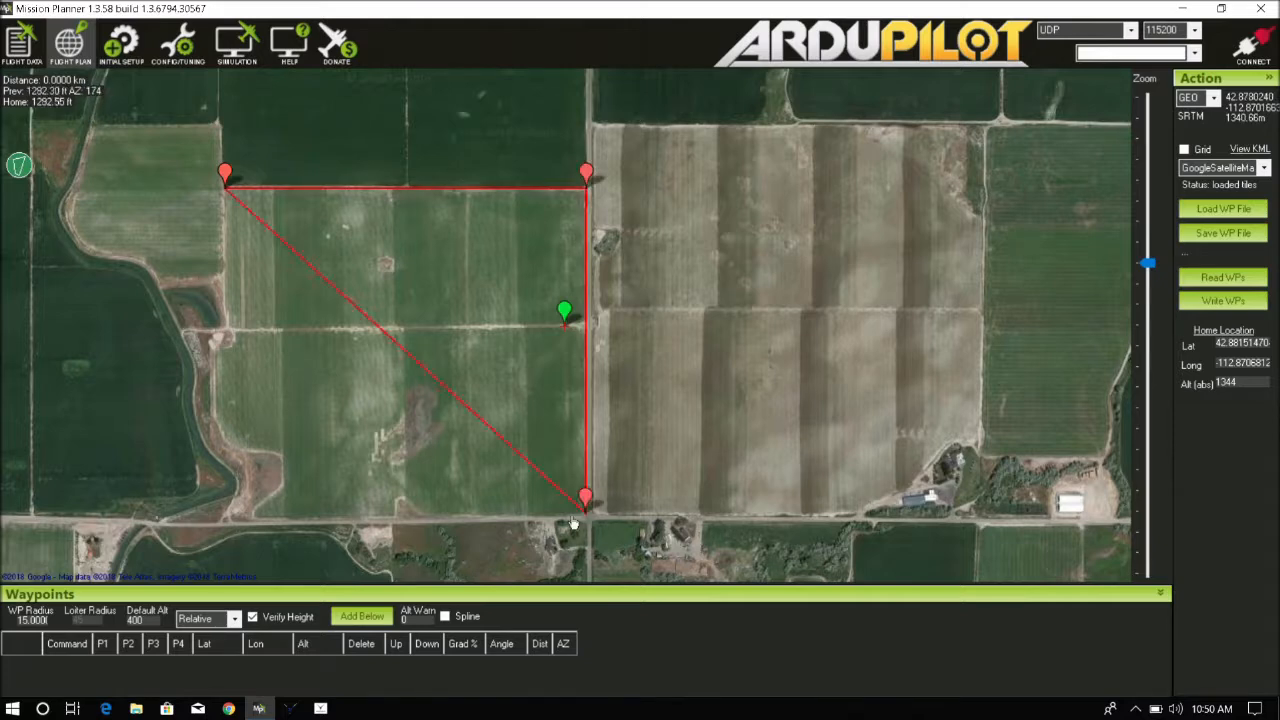
click(250, 516)
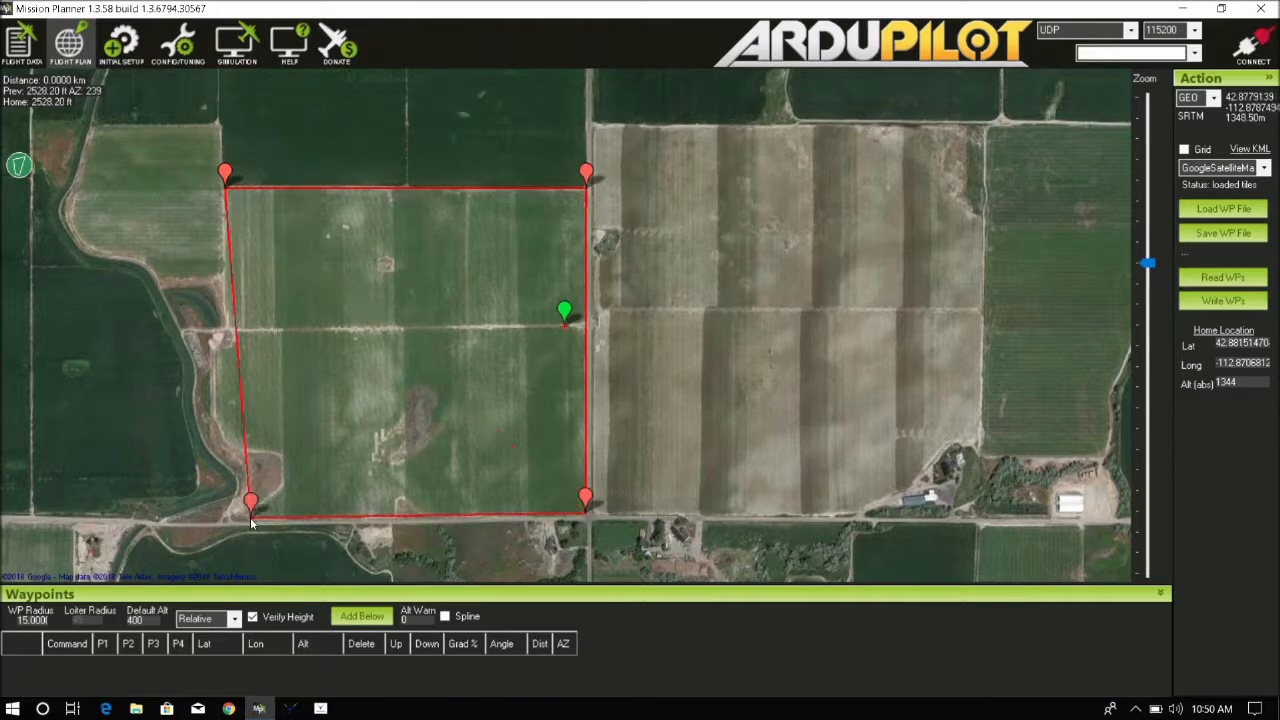
click(215, 416)
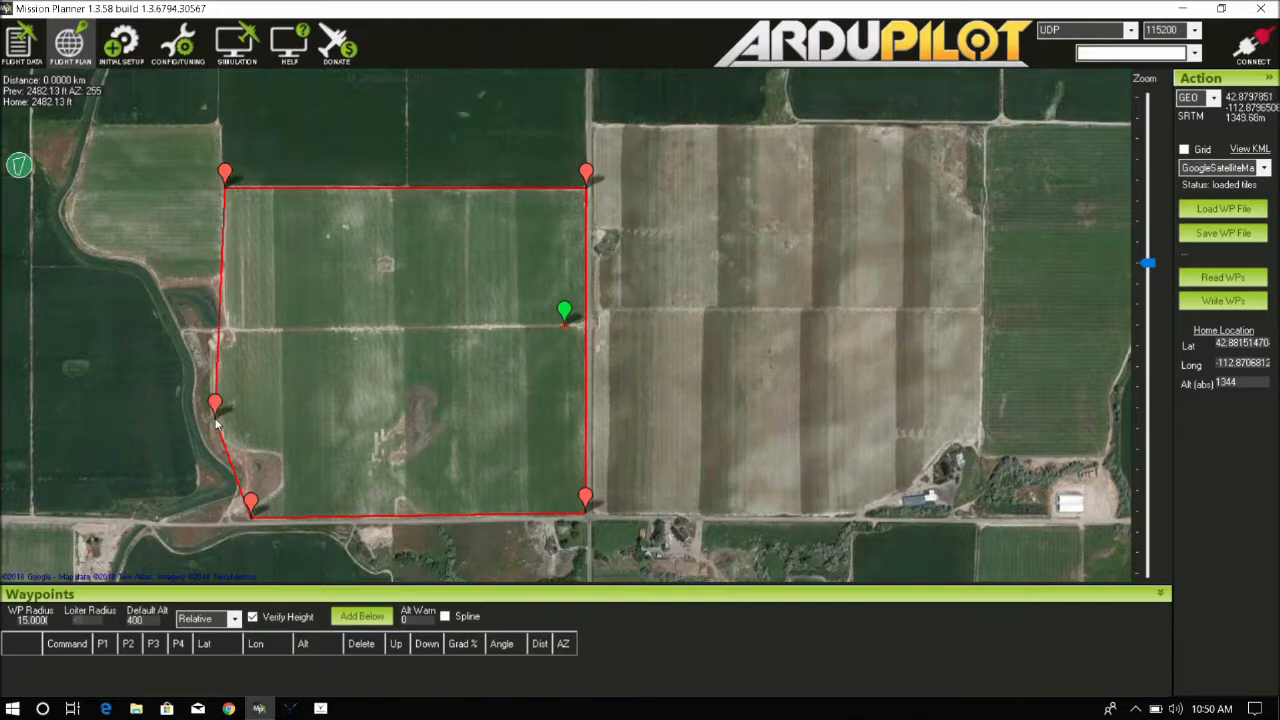
click(101, 406)
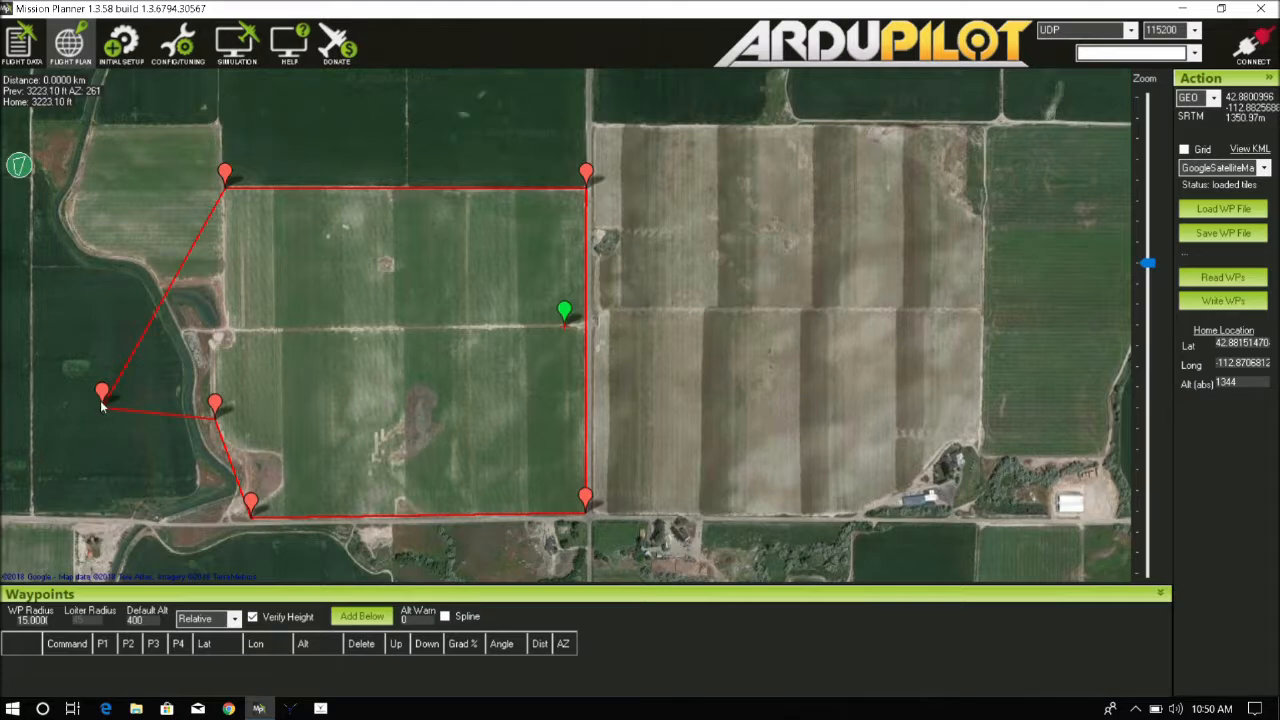
right_click(101, 406)
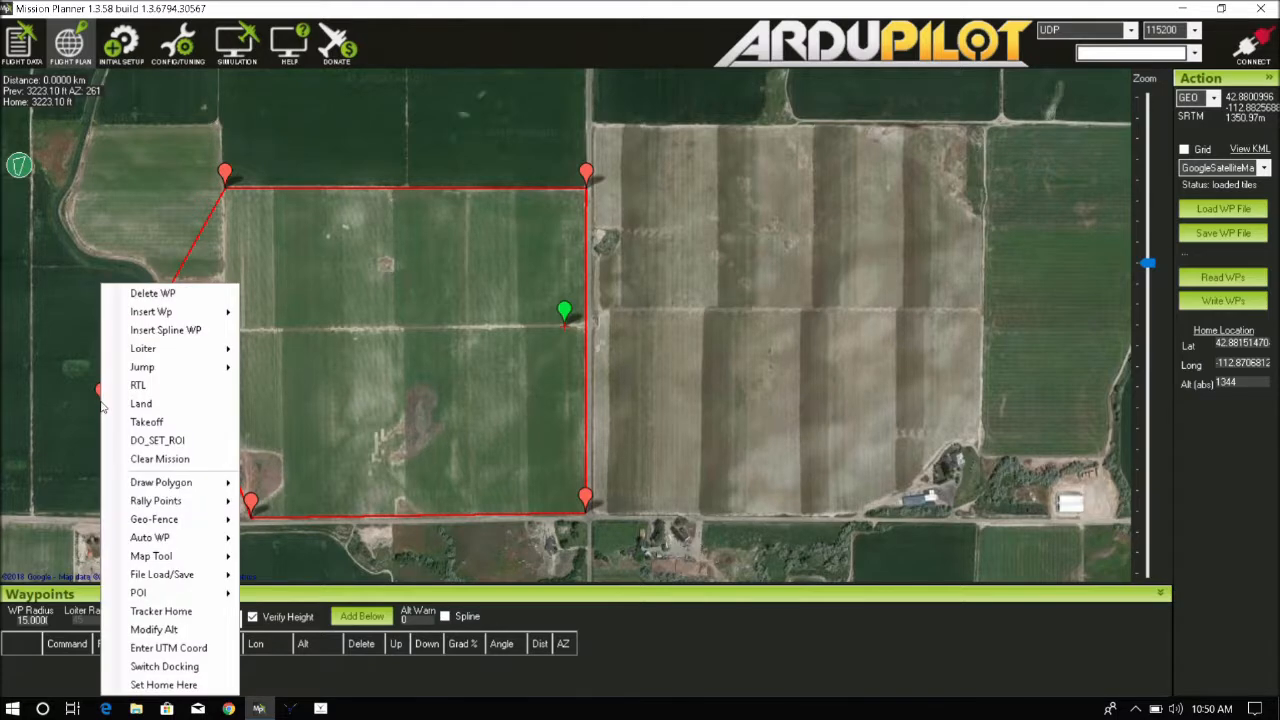
click(186, 295)
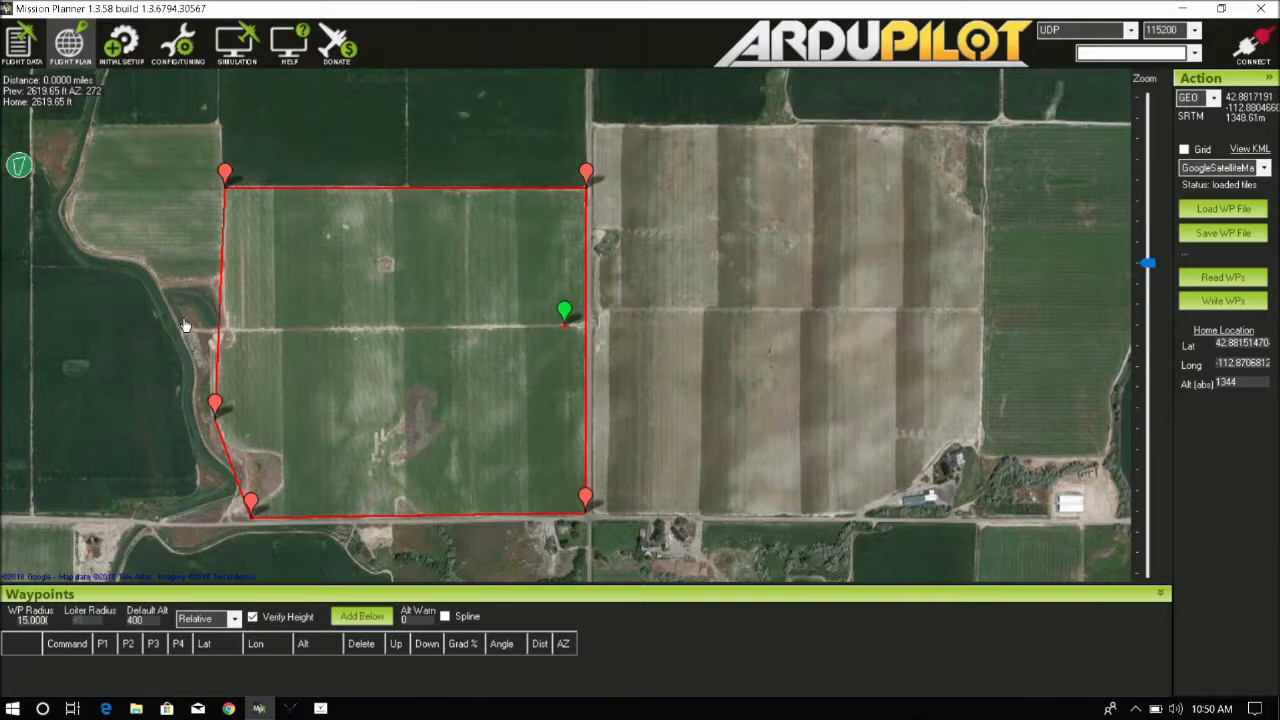
click(18, 169)
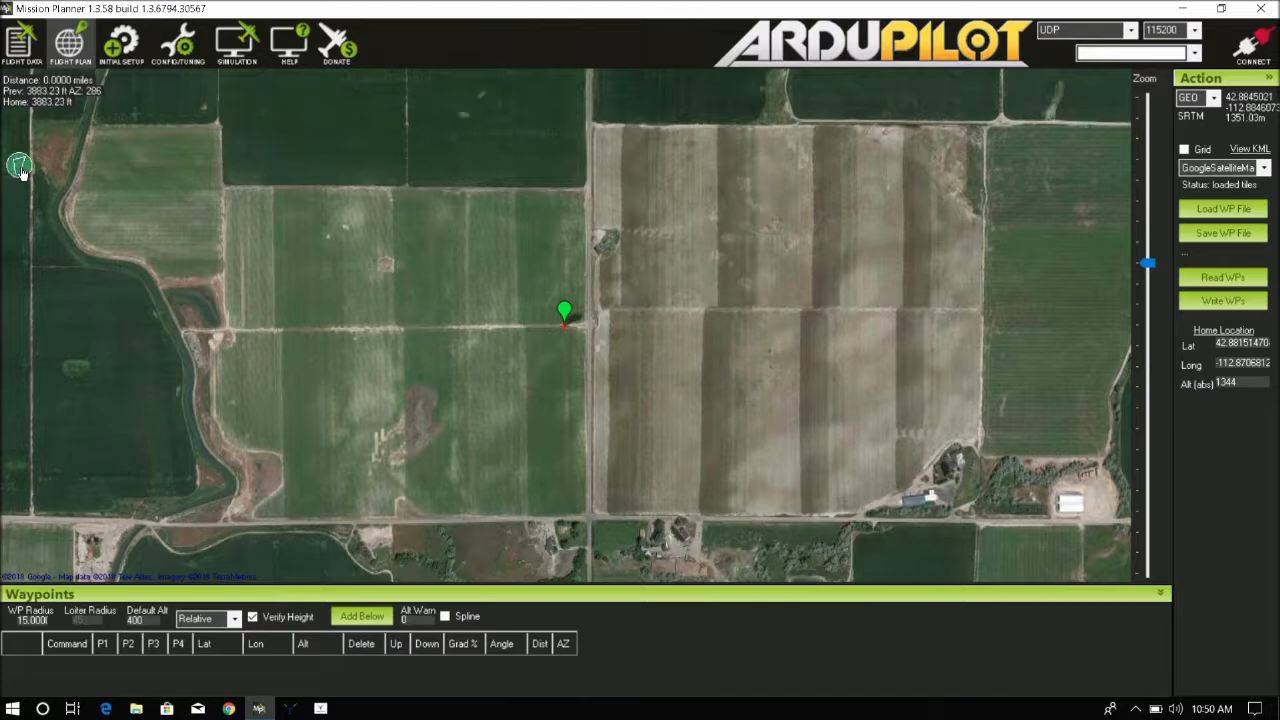
Outline the field with a five-point boundary polygon at its corners and along its western edge
click(227, 182)
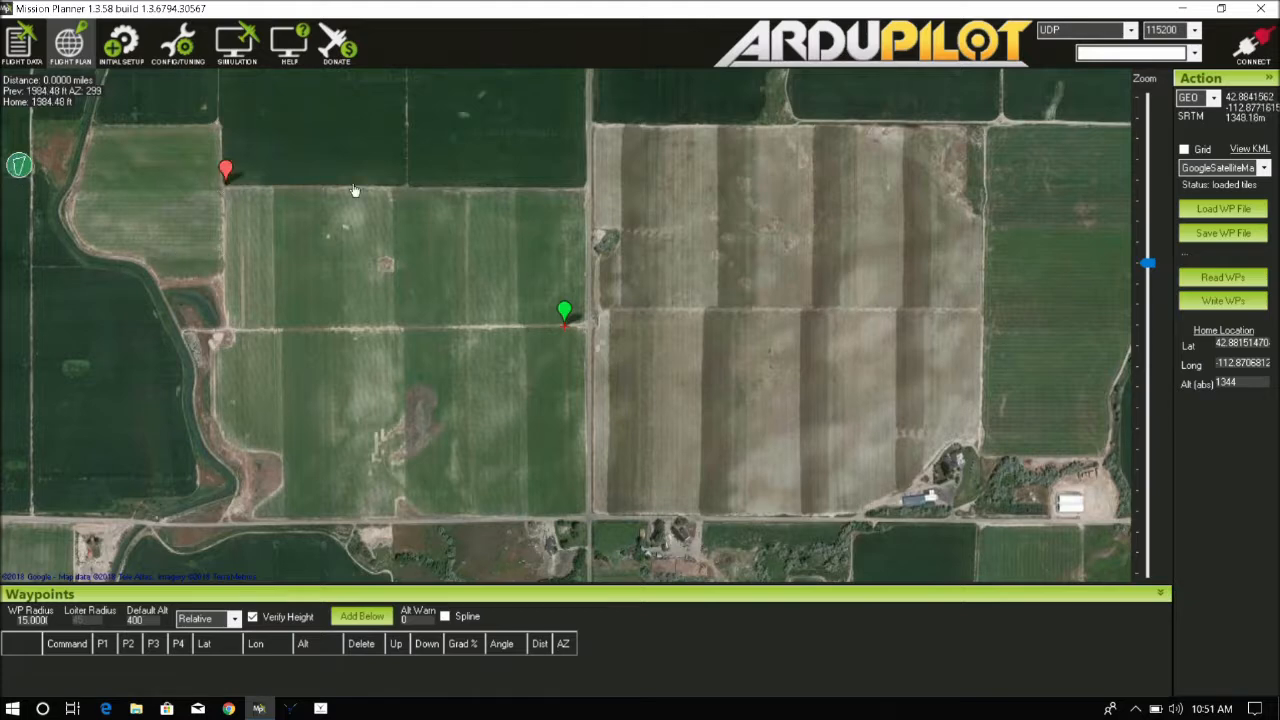
click(588, 184)
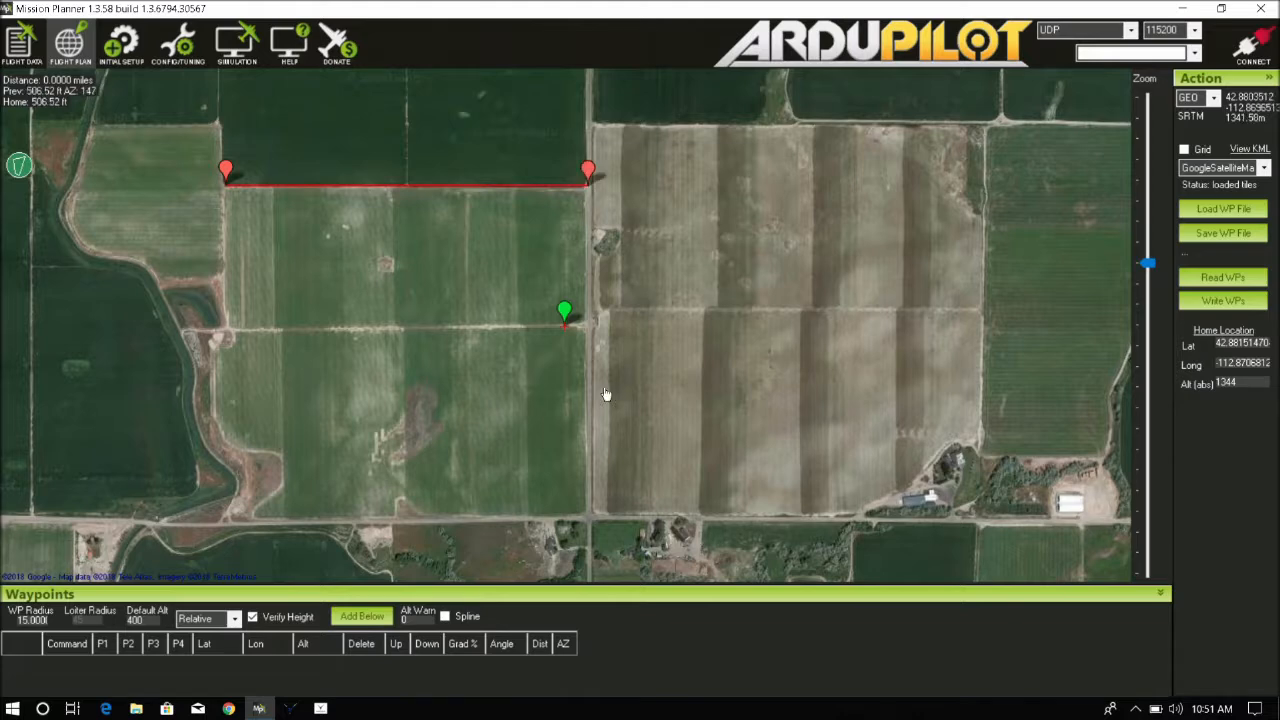
click(586, 512)
click(256, 515)
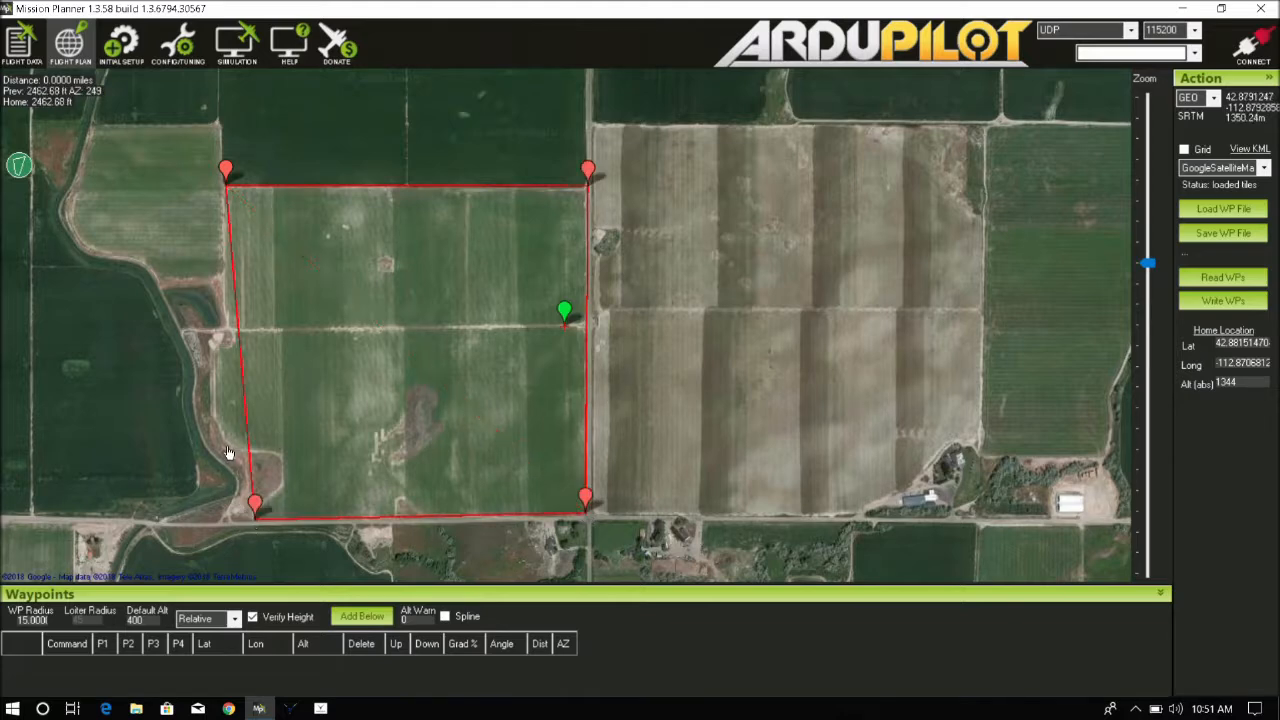
click(213, 412)
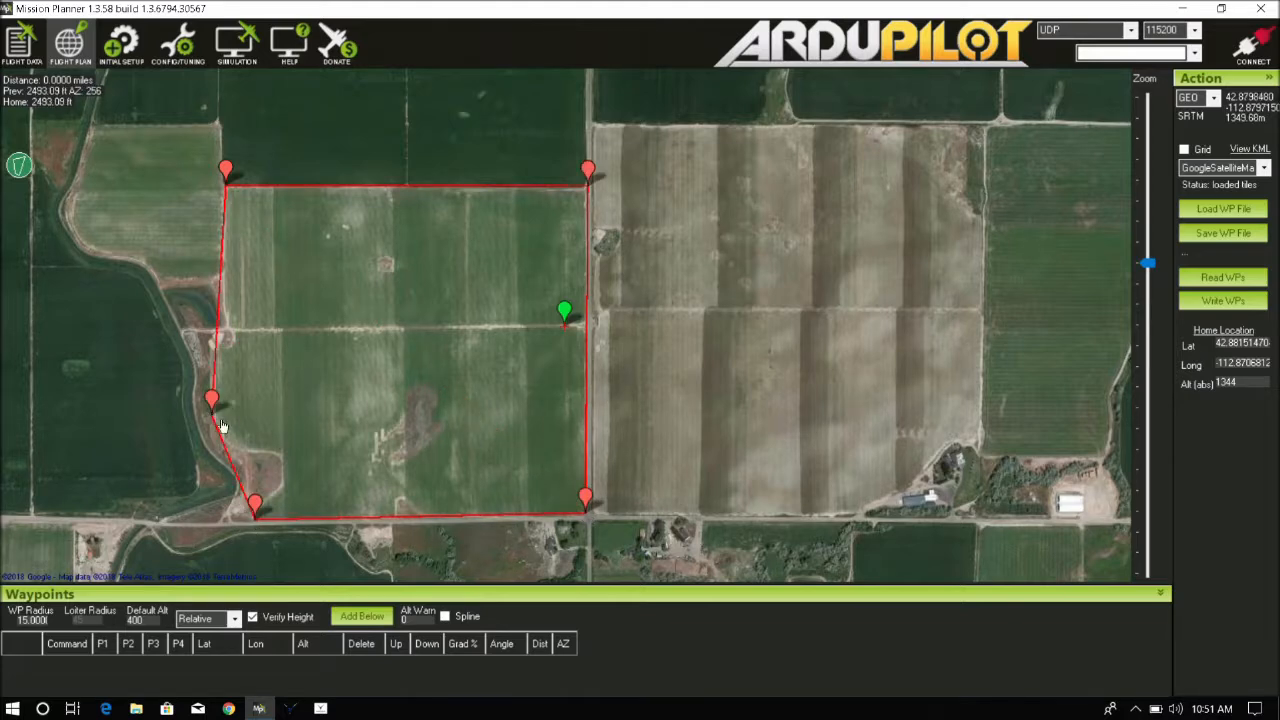
Open the Survey (Grid) auto-waypoint tool for the outlined field boundary
right_click(407, 367)
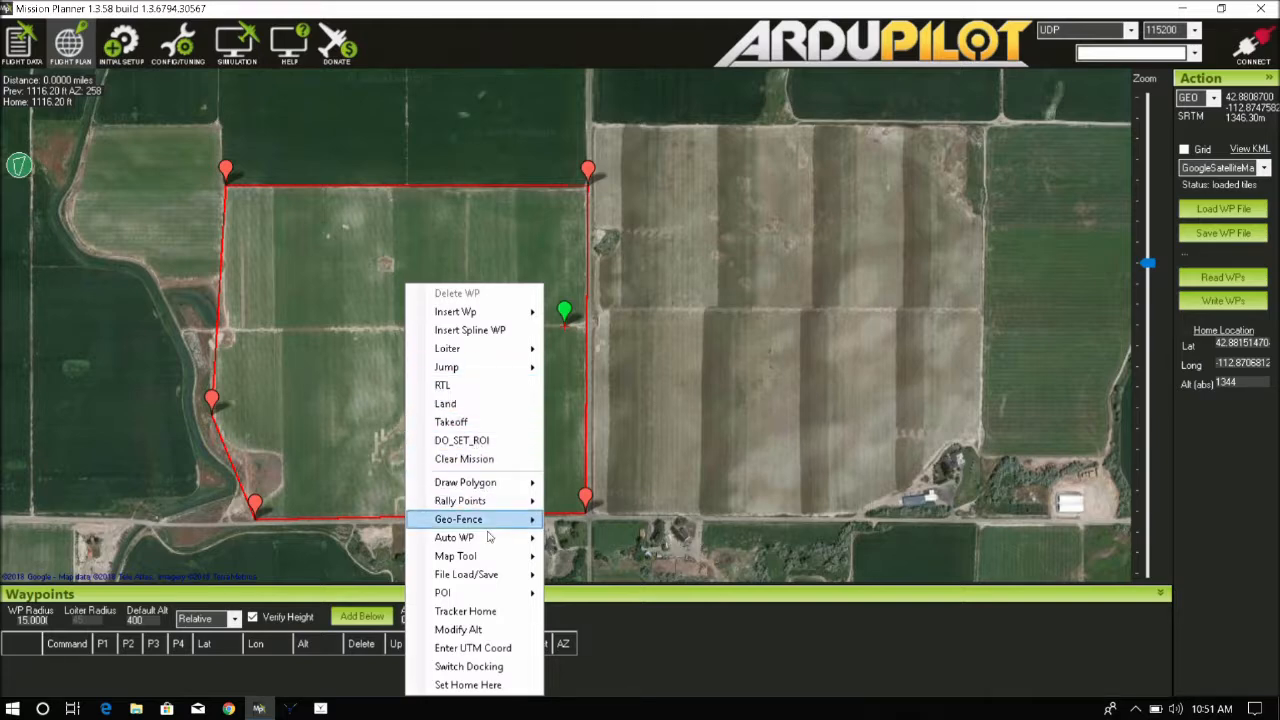
mouse_move(488, 538)
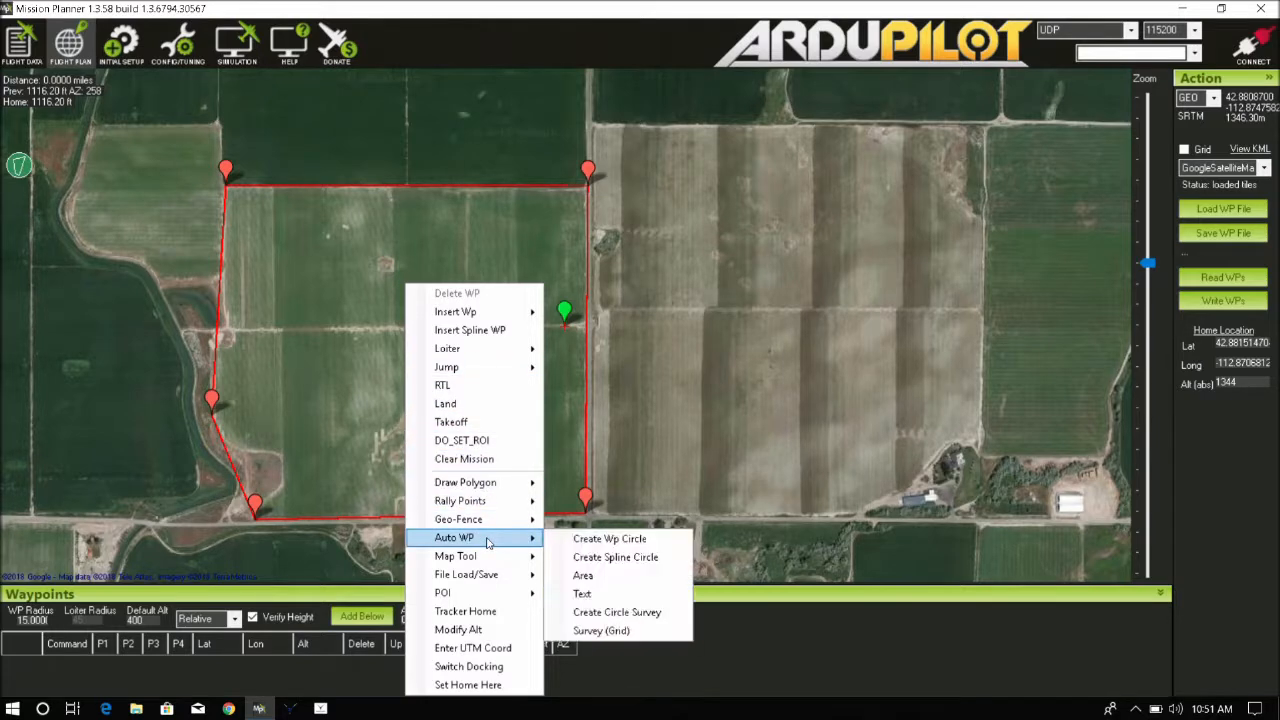
click(622, 632)
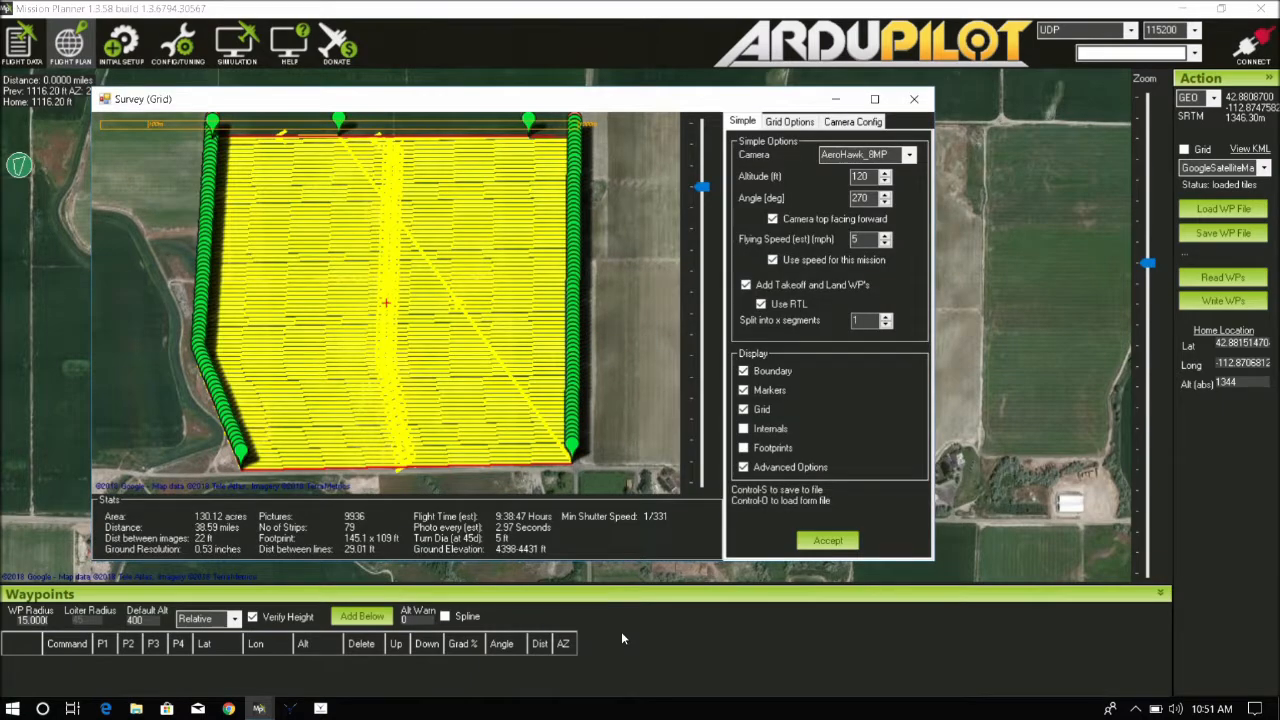
Set the survey altitude to 400 ft
drag(591, 94, 636, 90)
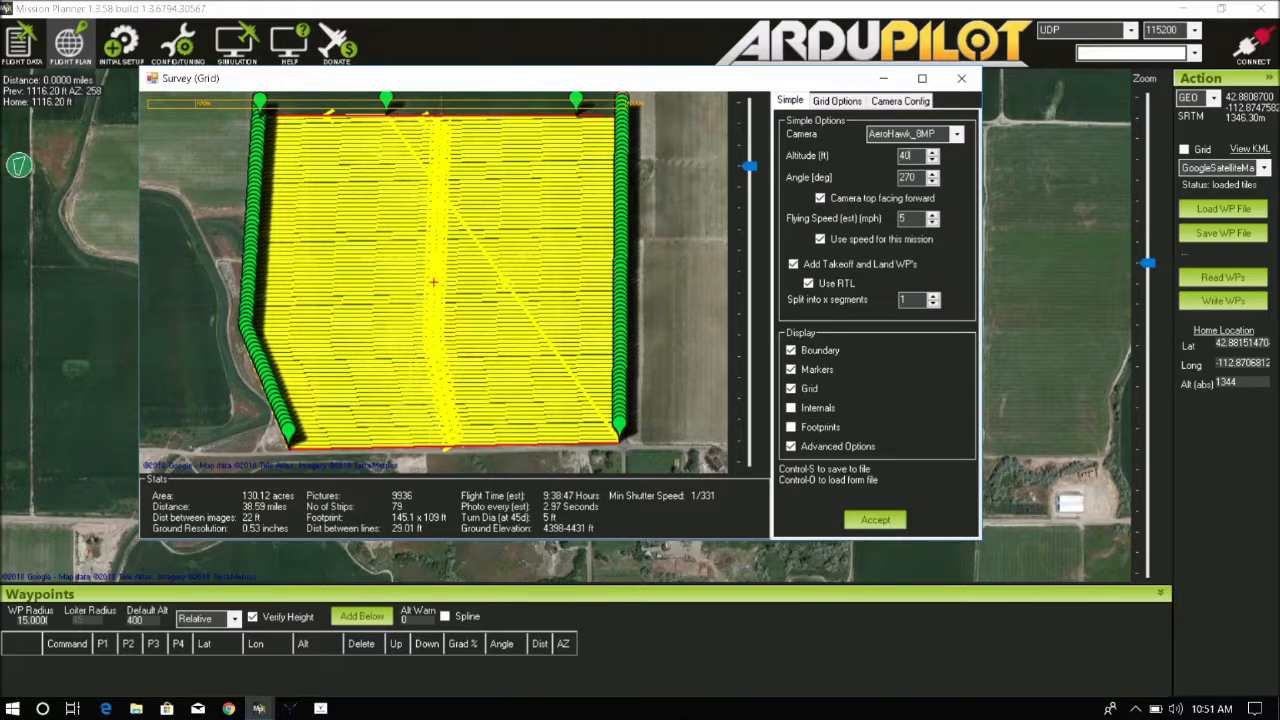
key(Return)
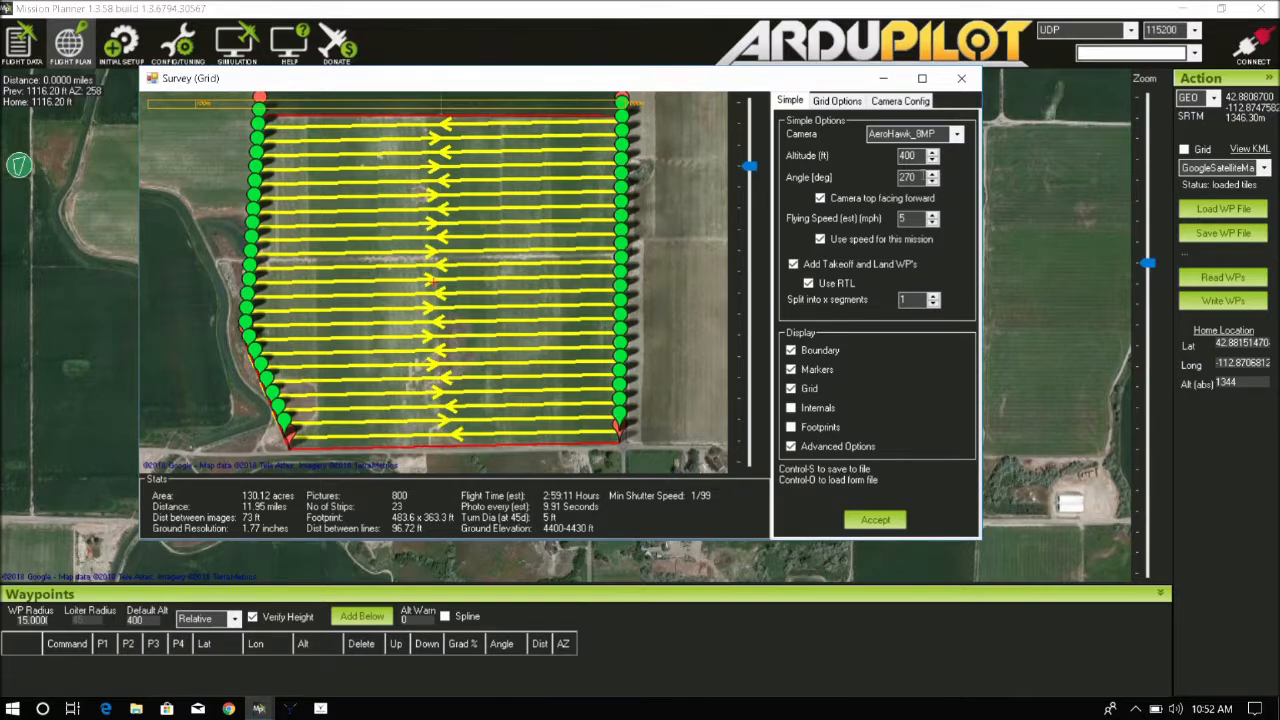
Try different grid angles a few degrees either side of 270 and set the angle back to 270 degrees
click(932, 183)
click(932, 183)
click(932, 183)
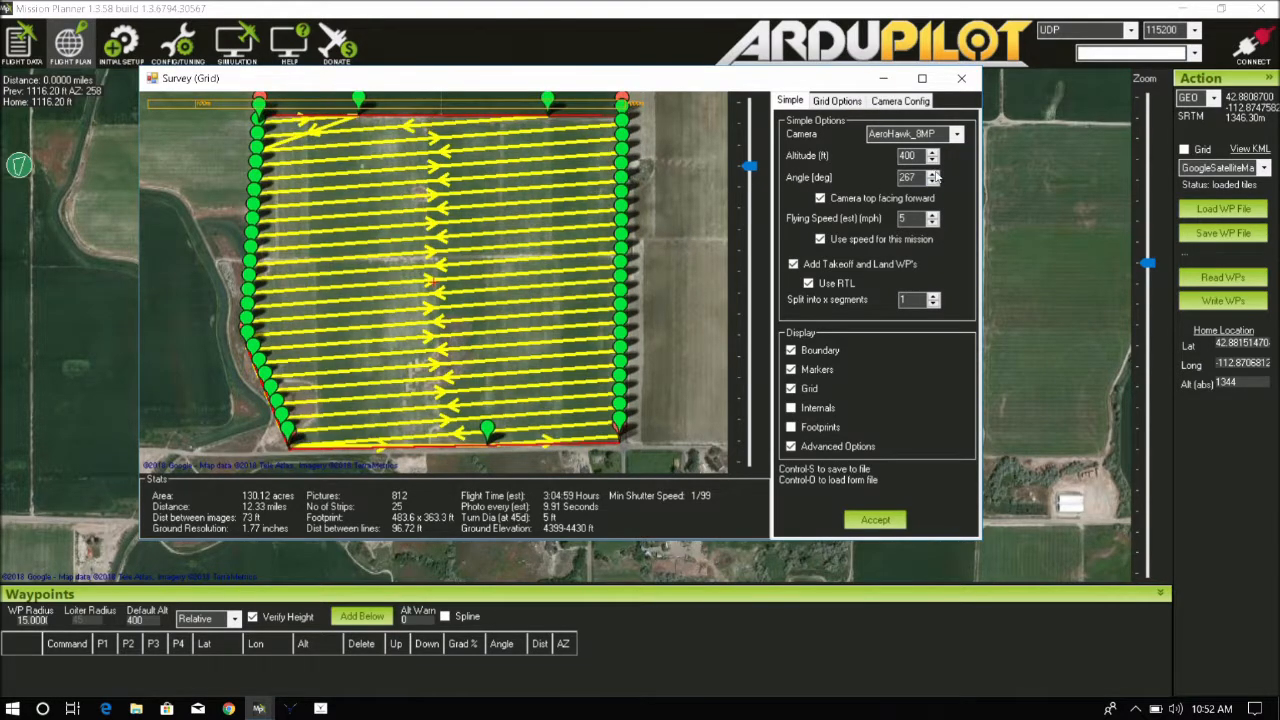
click(932, 174)
click(932, 174)
click(932, 174)
click(932, 174)
click(932, 174)
click(932, 174)
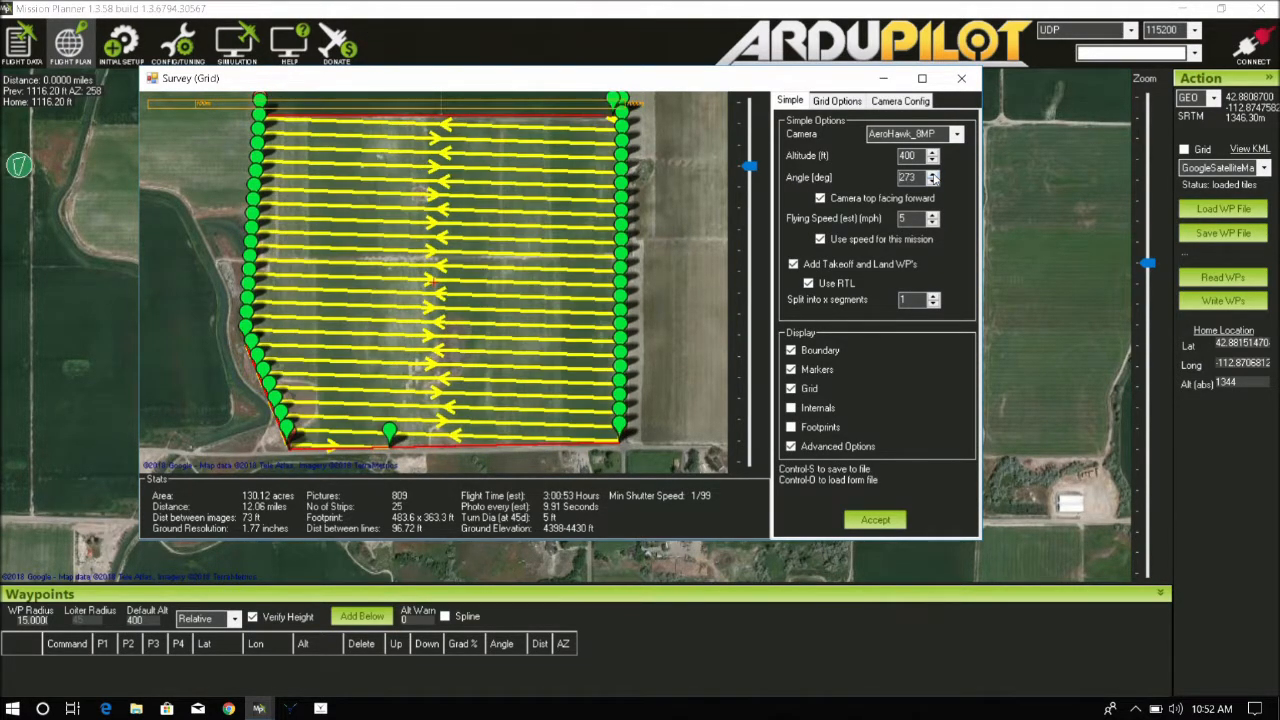
click(932, 174)
click(932, 174)
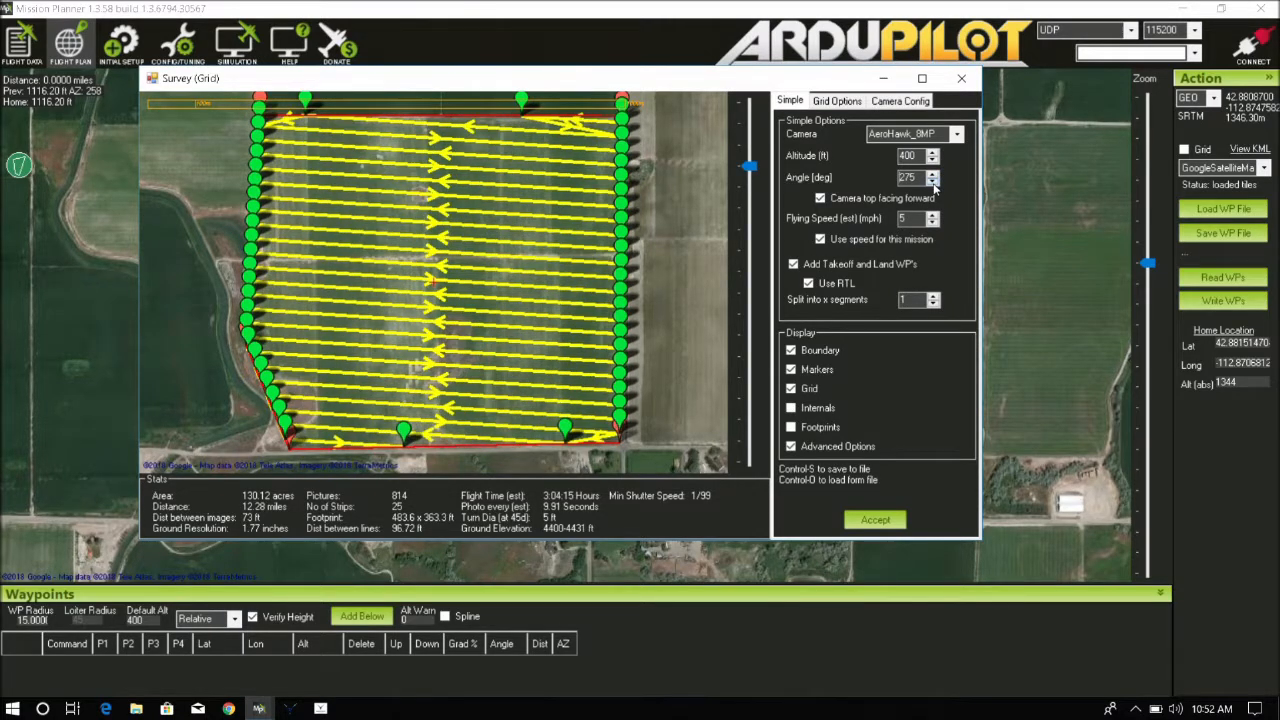
click(933, 183)
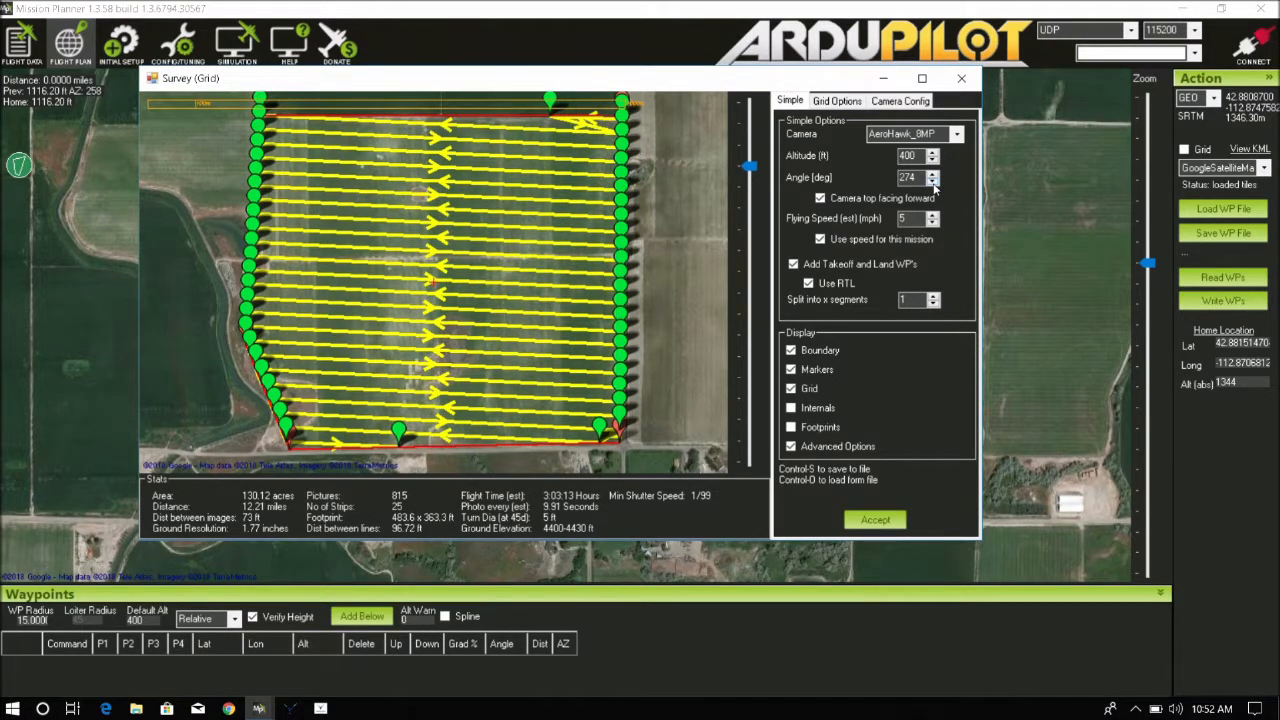
click(933, 183)
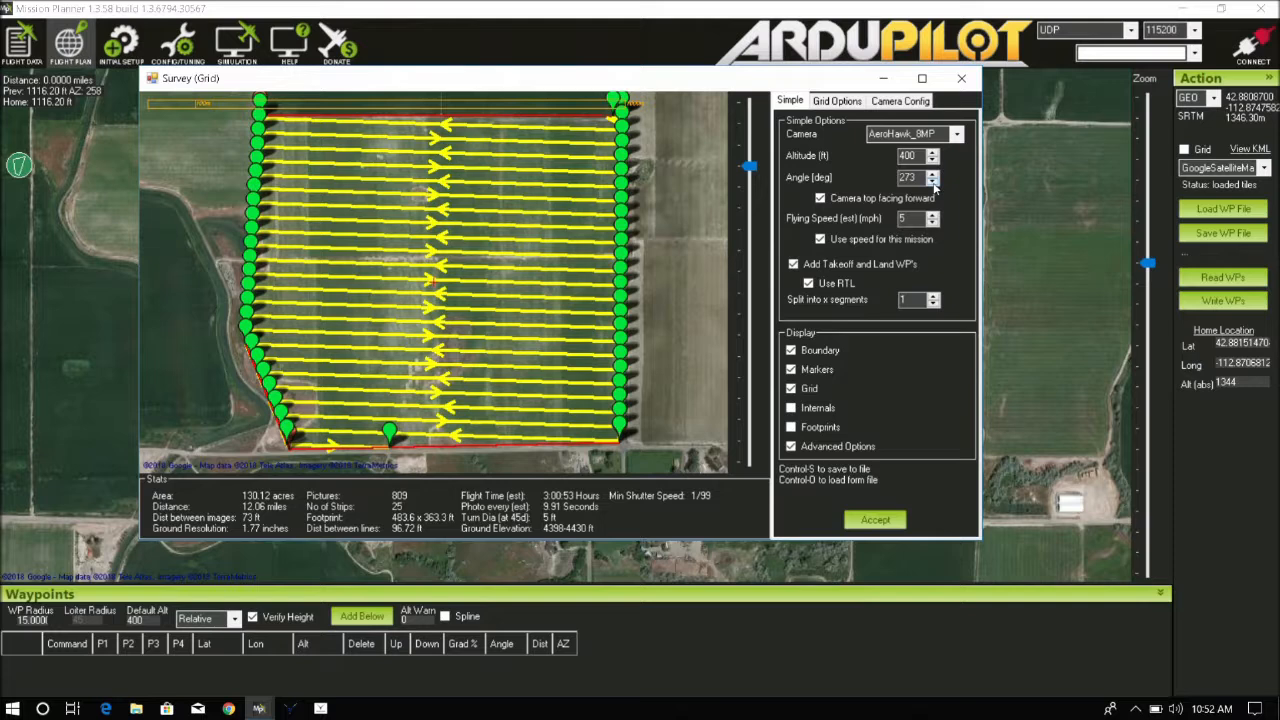
click(933, 183)
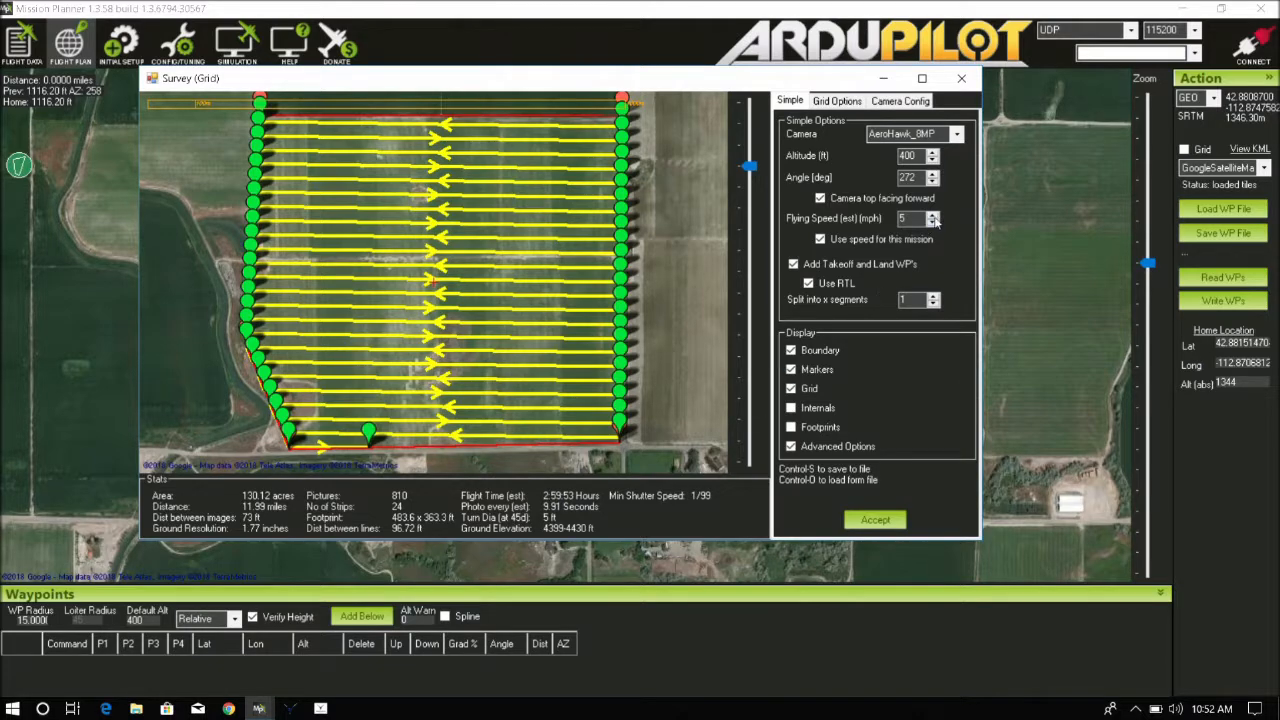
click(933, 174)
click(933, 174)
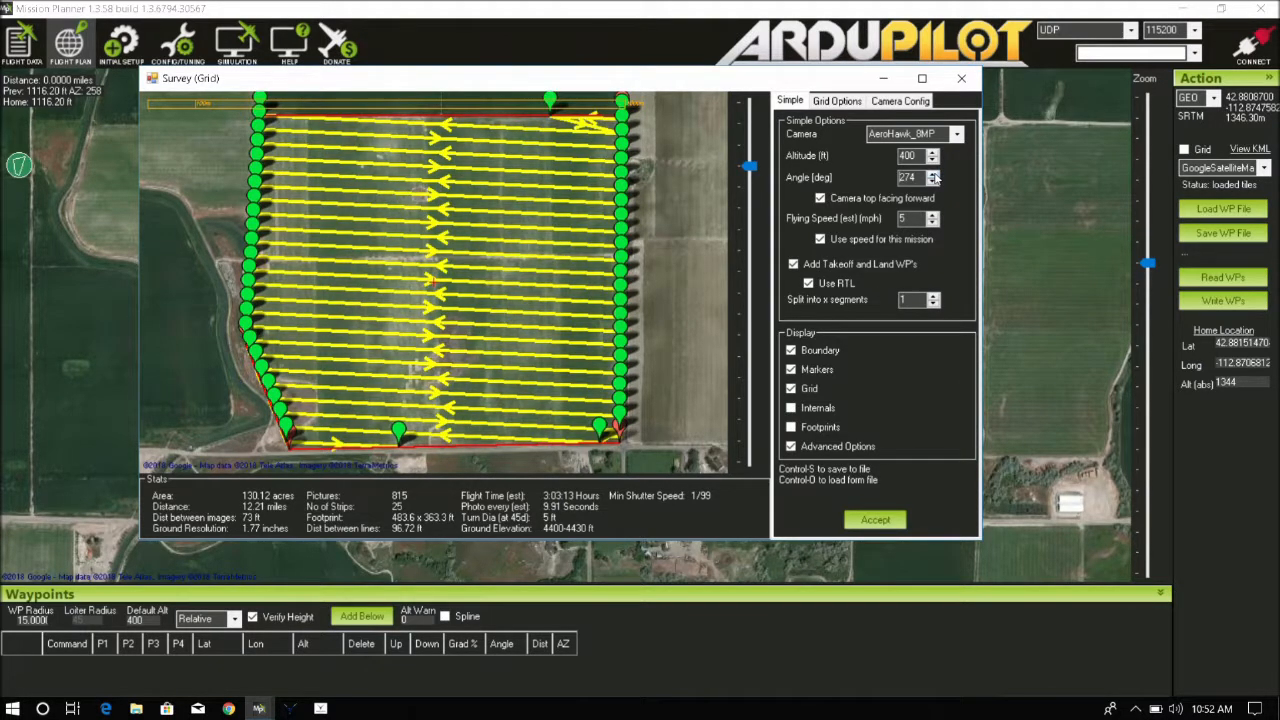
click(933, 174)
click(933, 174)
click(933, 174)
click(933, 174)
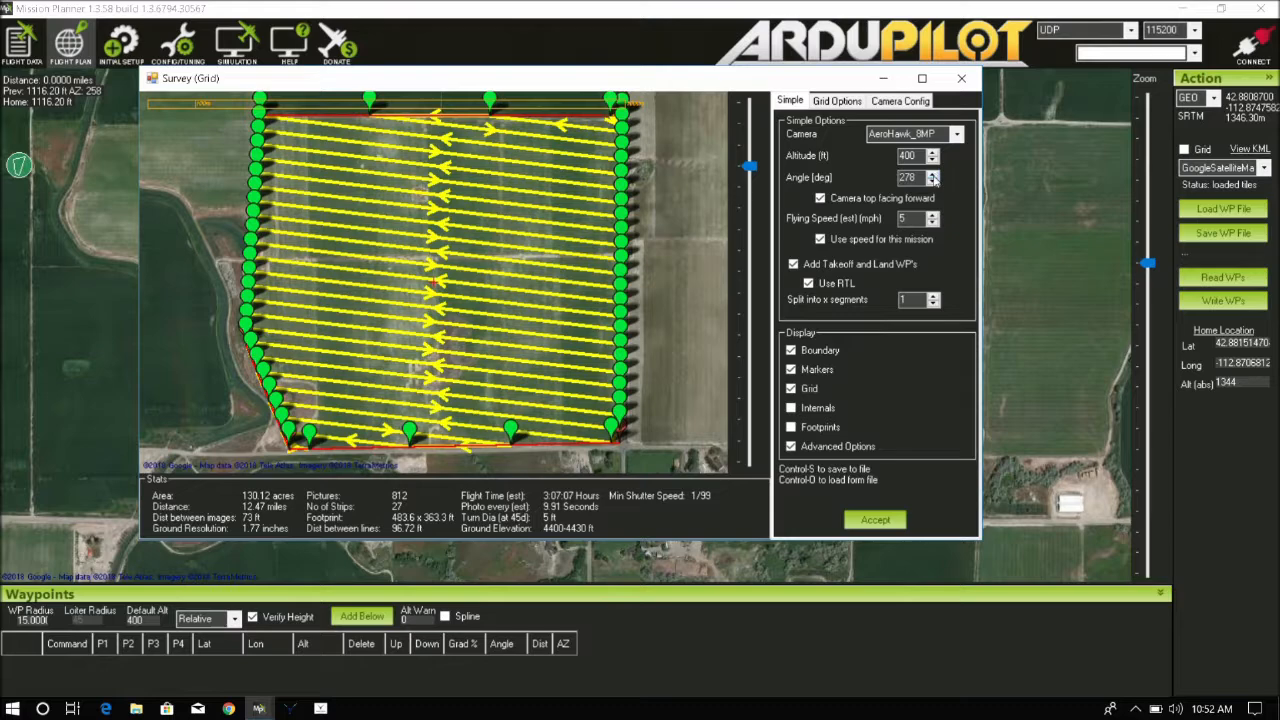
click(933, 182)
click(933, 182)
click(933, 182)
click(933, 182)
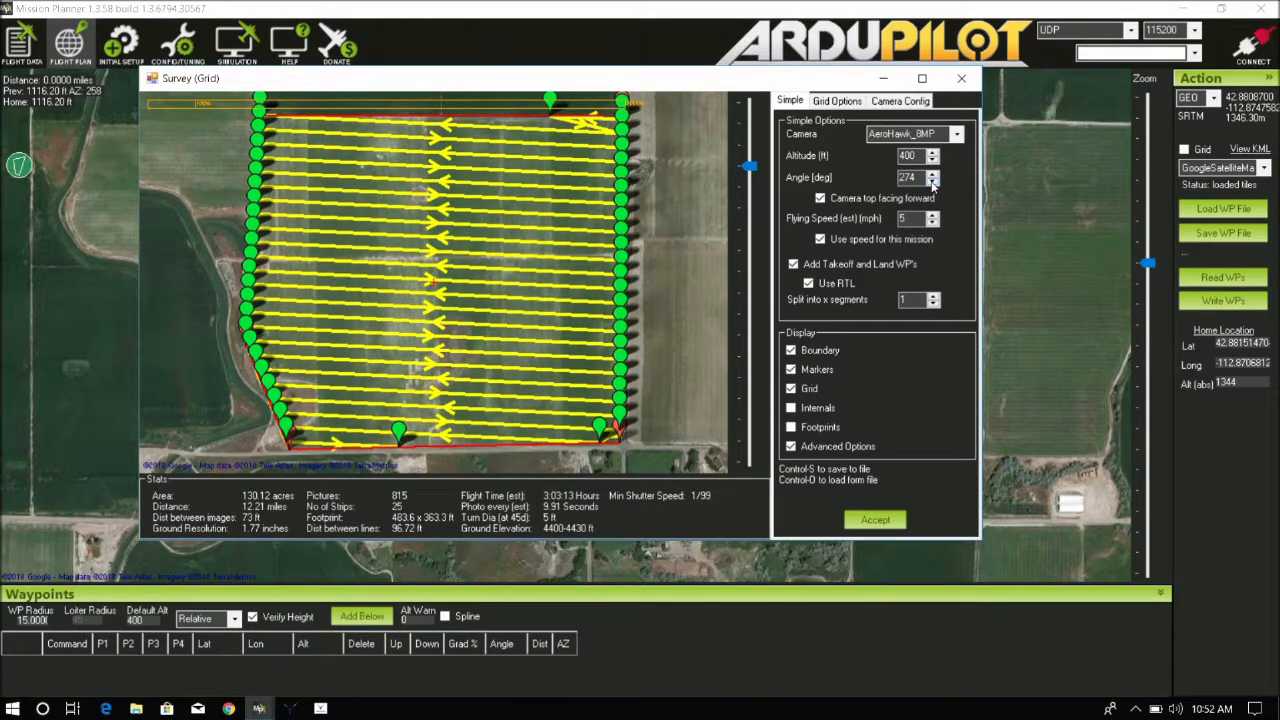
click(933, 182)
click(933, 182)
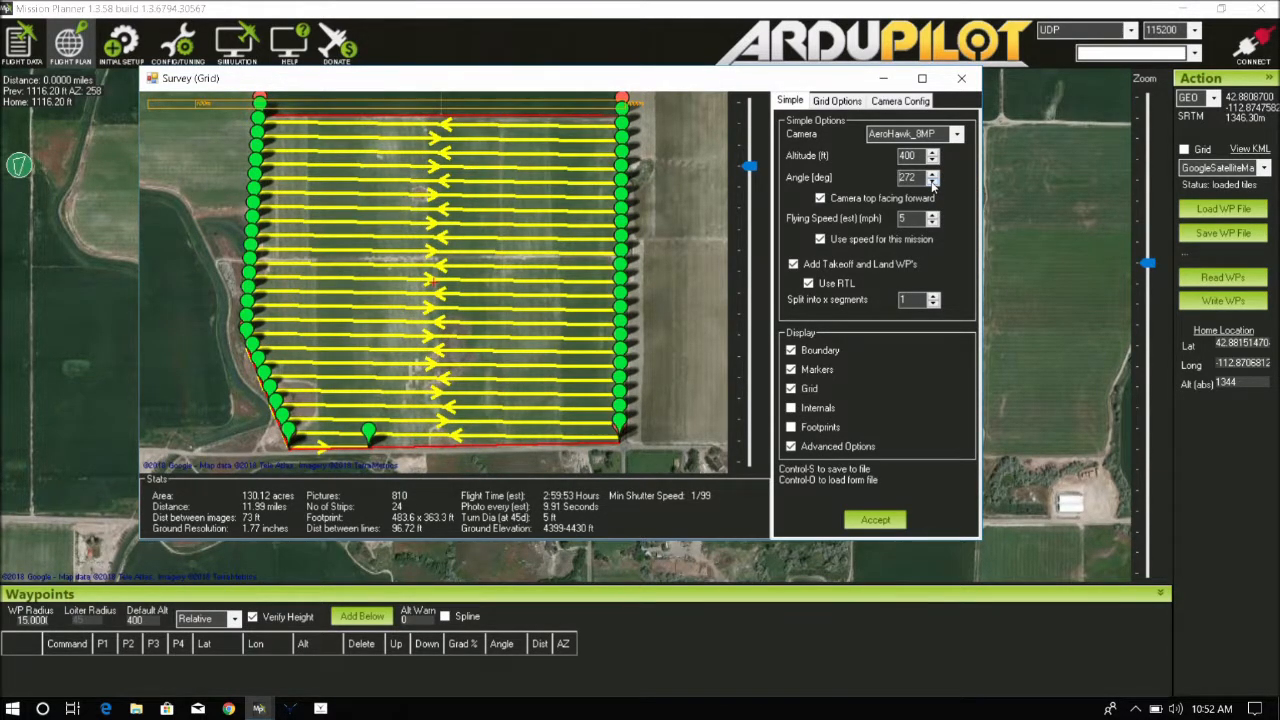
click(933, 182)
click(933, 182)
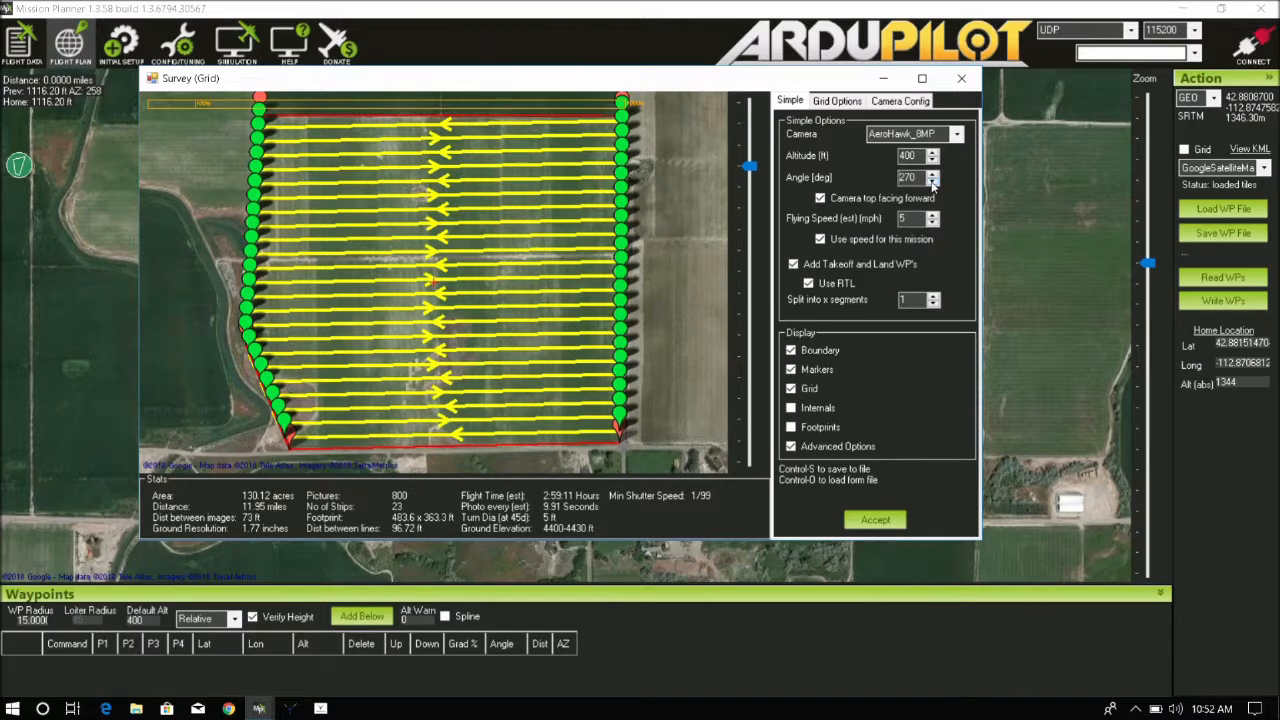
click(933, 182)
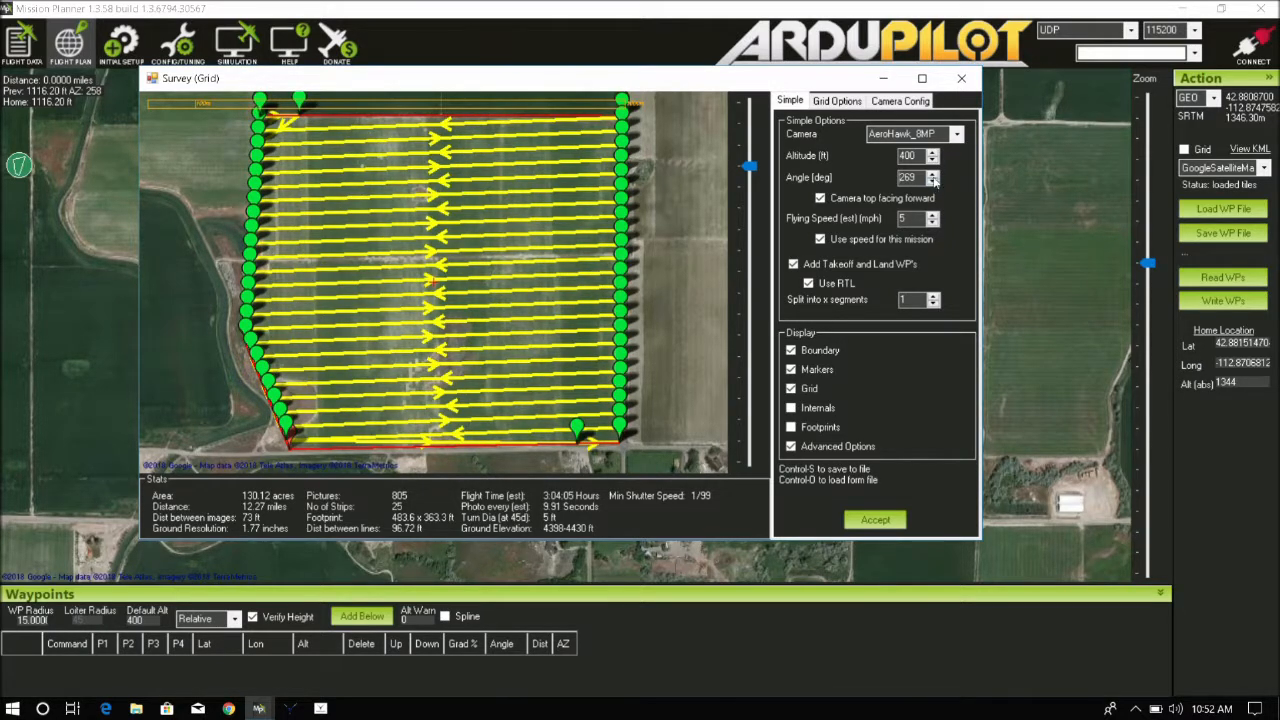
click(933, 174)
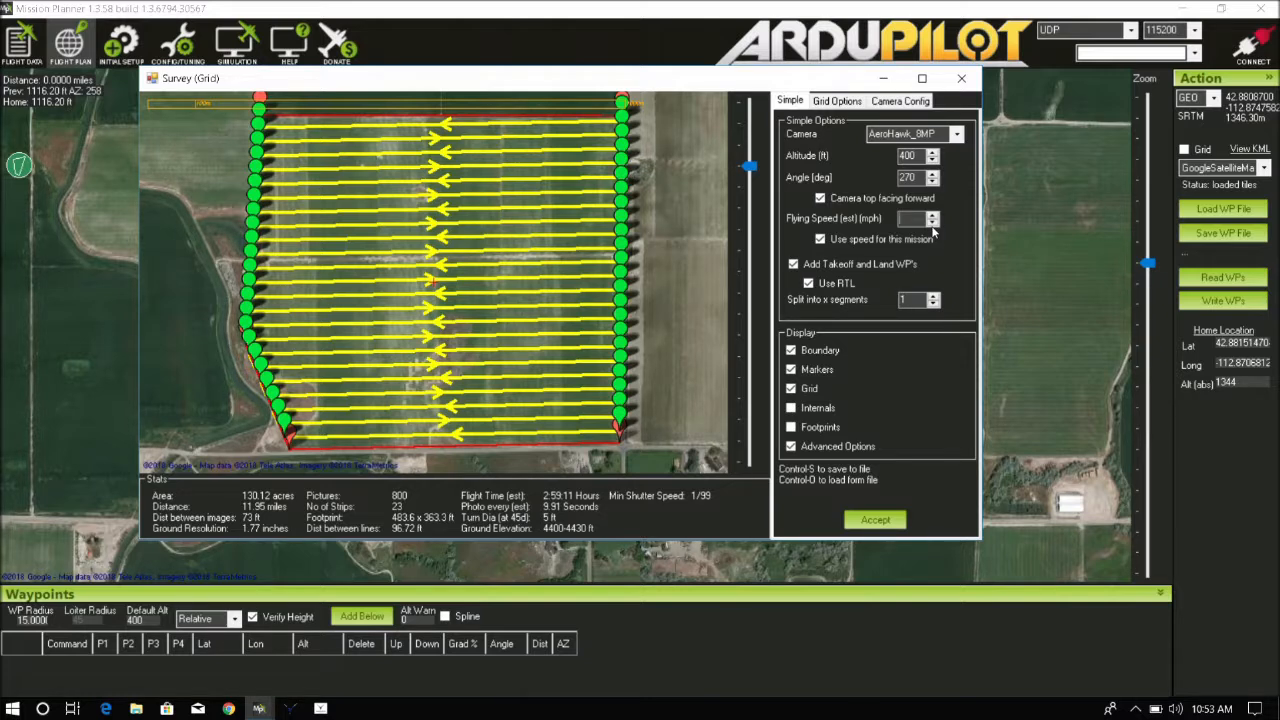
Set the survey flying speed to 20 mph
text(20)
key(Return)
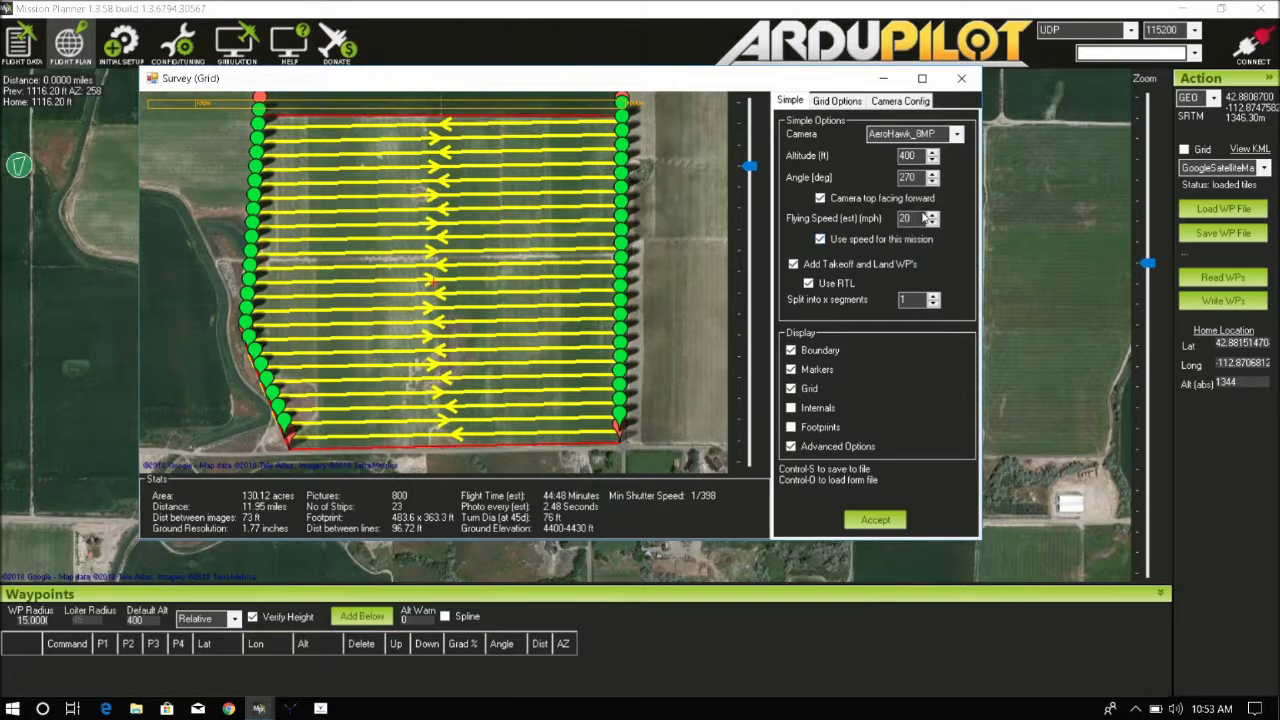
click(933, 215)
click(933, 223)
click(933, 223)
Set the forward overlap to 60% in the grid options
click(843, 101)
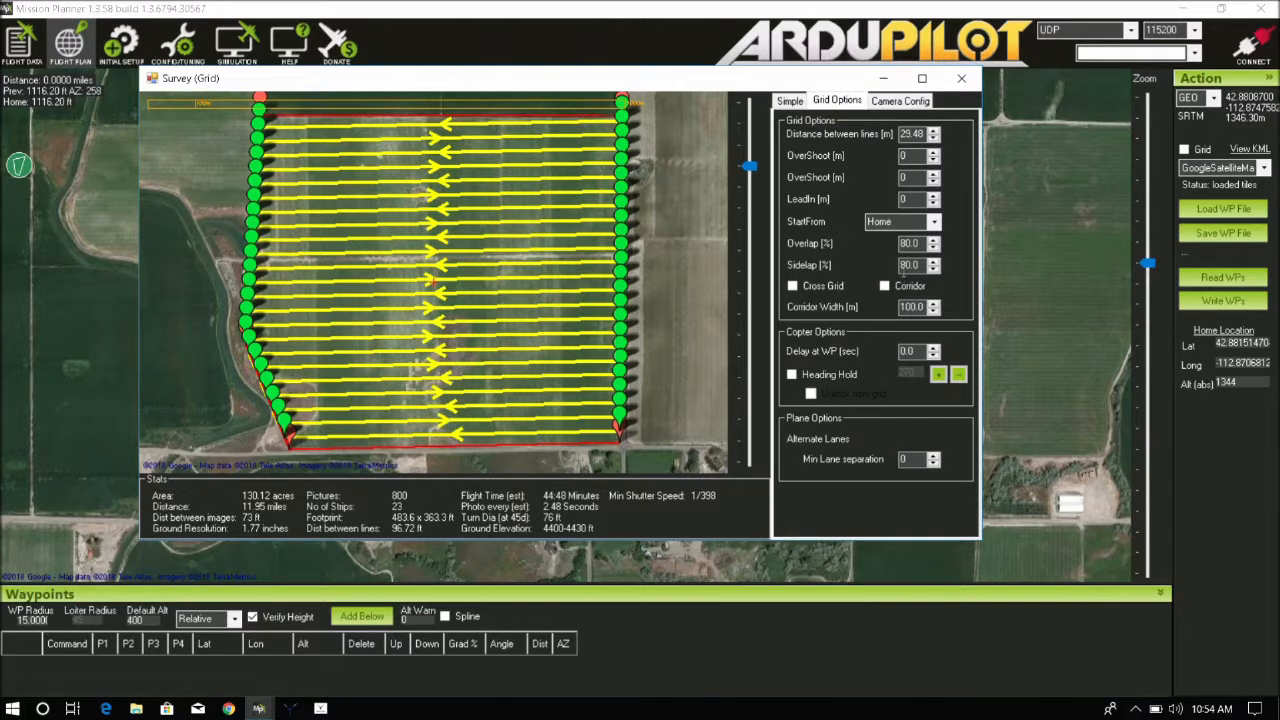
click(934, 248)
click(934, 248)
click(934, 248)
click(934, 248)
click(934, 248)
click(934, 248)
click(934, 248)
click(934, 248)
click(934, 248)
click(934, 248)
click(934, 248)
click(934, 248)
click(934, 248)
click(934, 248)
click(934, 248)
click(933, 248)
click(933, 248)
click(933, 248)
click(933, 248)
click(933, 248)
Lower the sidelap to 50%
click(934, 269)
click(934, 269)
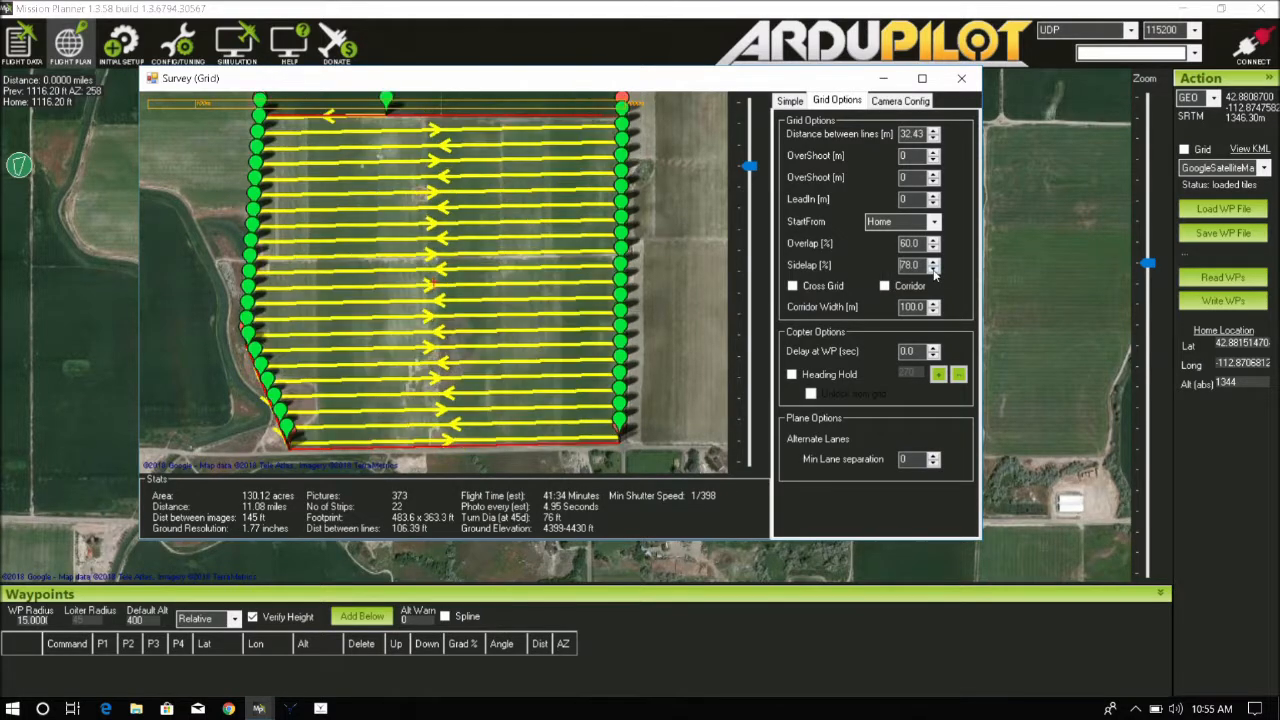
click(934, 269)
click(934, 269)
click(934, 269)
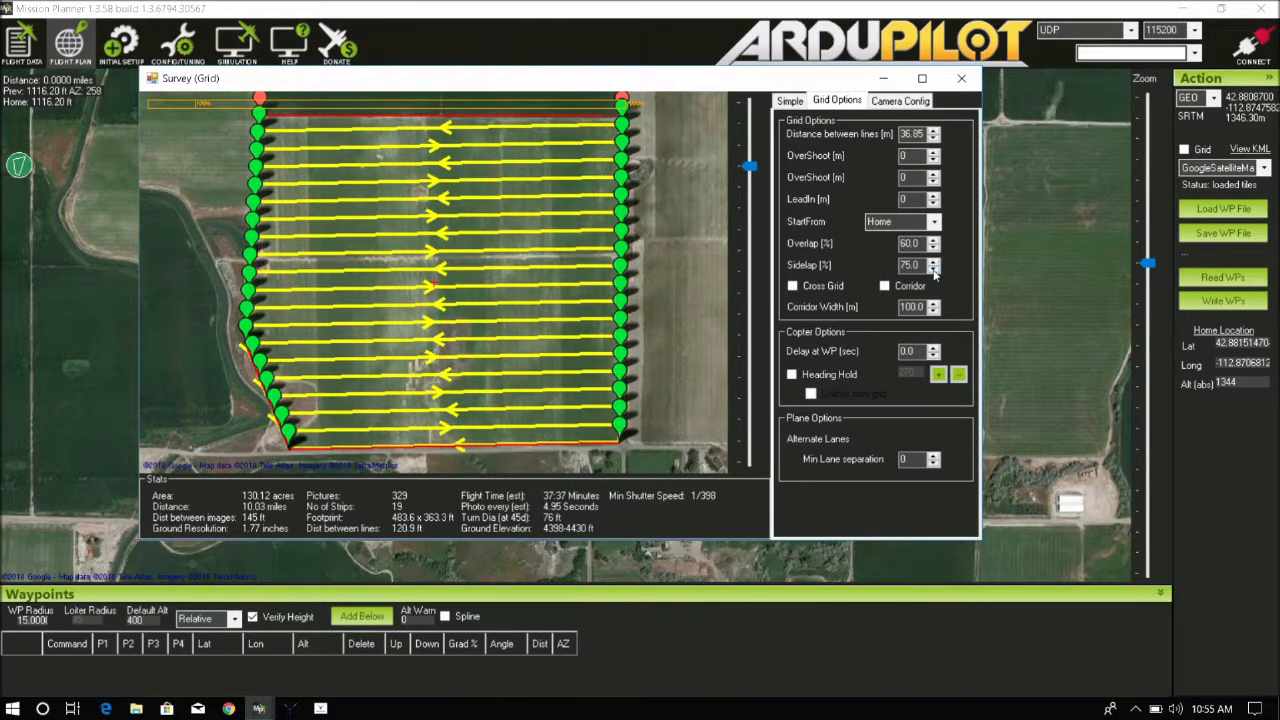
click(934, 269)
click(934, 269)
click(934, 269)
click(934, 269)
click(934, 269)
click(934, 269)
click(934, 269)
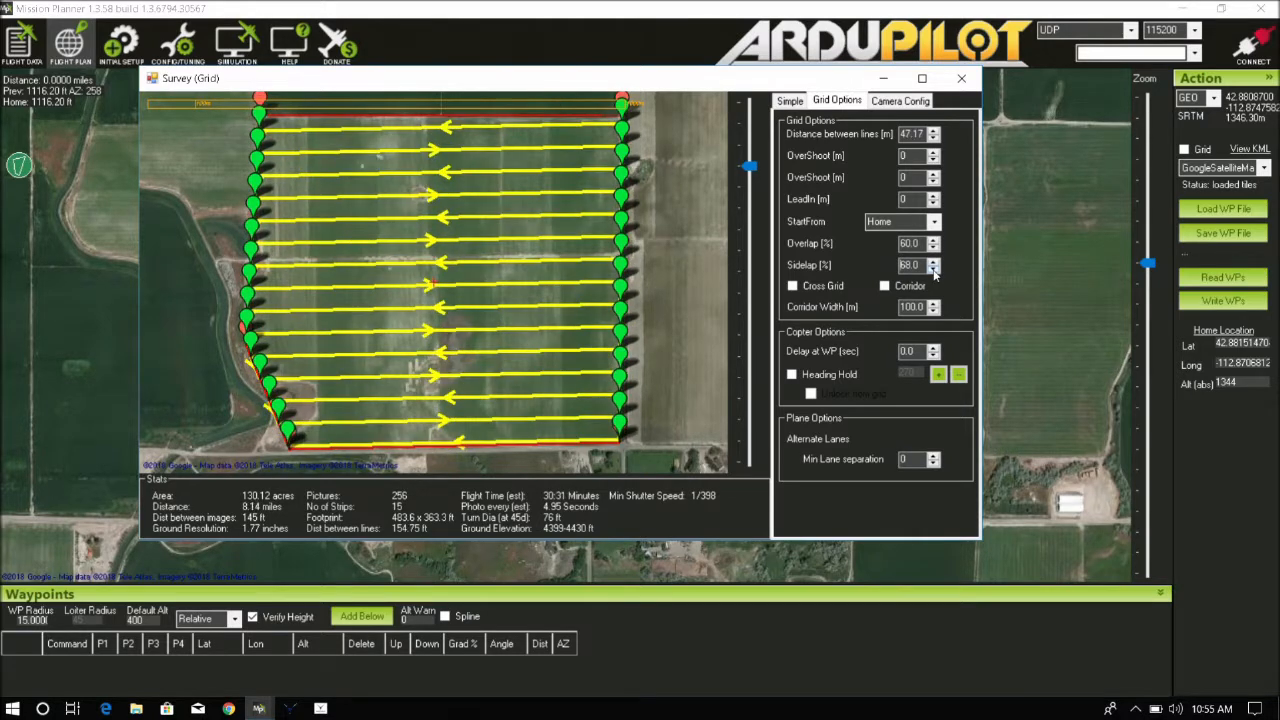
click(934, 269)
click(934, 269)
click(934, 269)
click(934, 269)
click(934, 269)
click(934, 269)
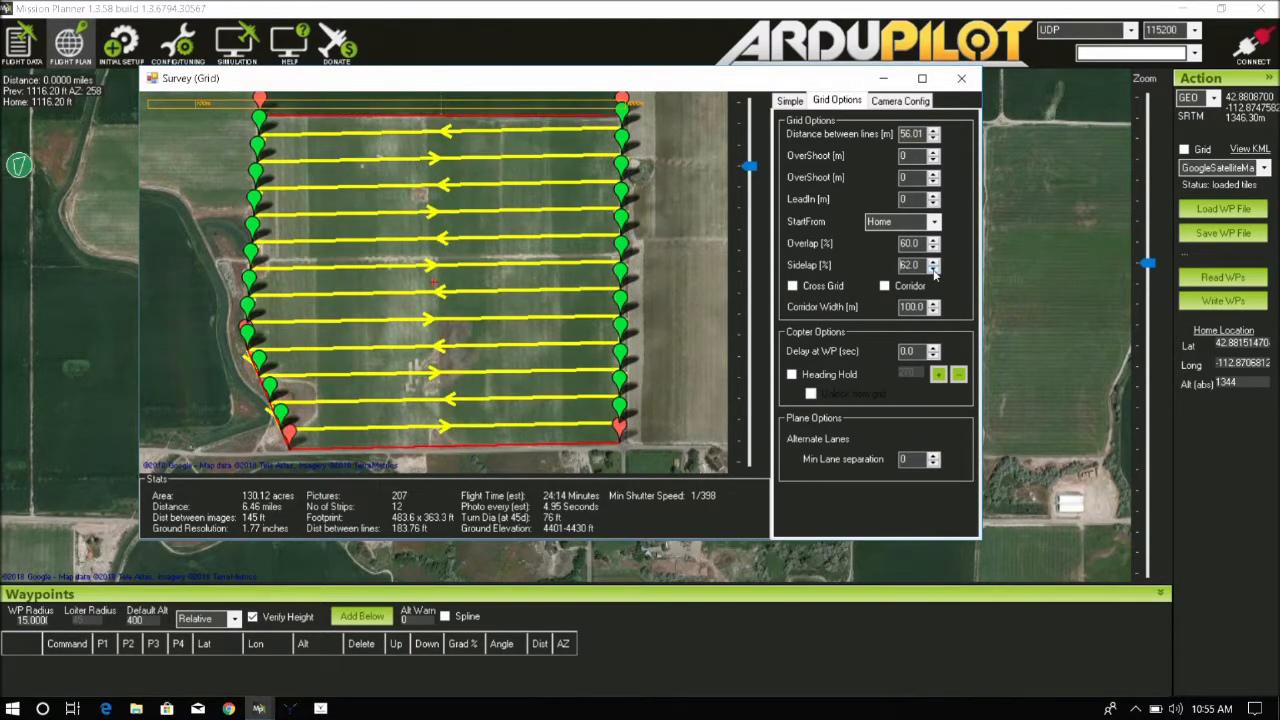
click(934, 269)
click(934, 269)
click(934, 269)
click(934, 269)
click(934, 269)
click(934, 269)
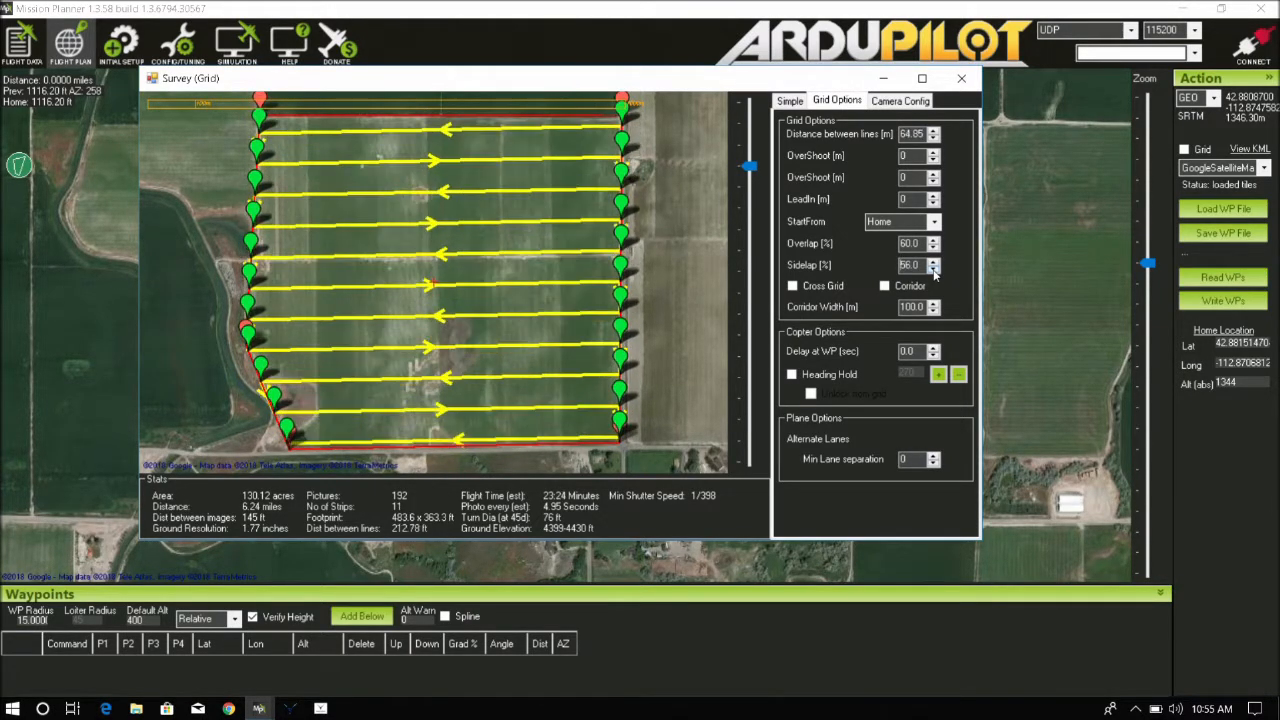
click(934, 269)
click(934, 269)
click(934, 269)
click(934, 269)
click(934, 269)
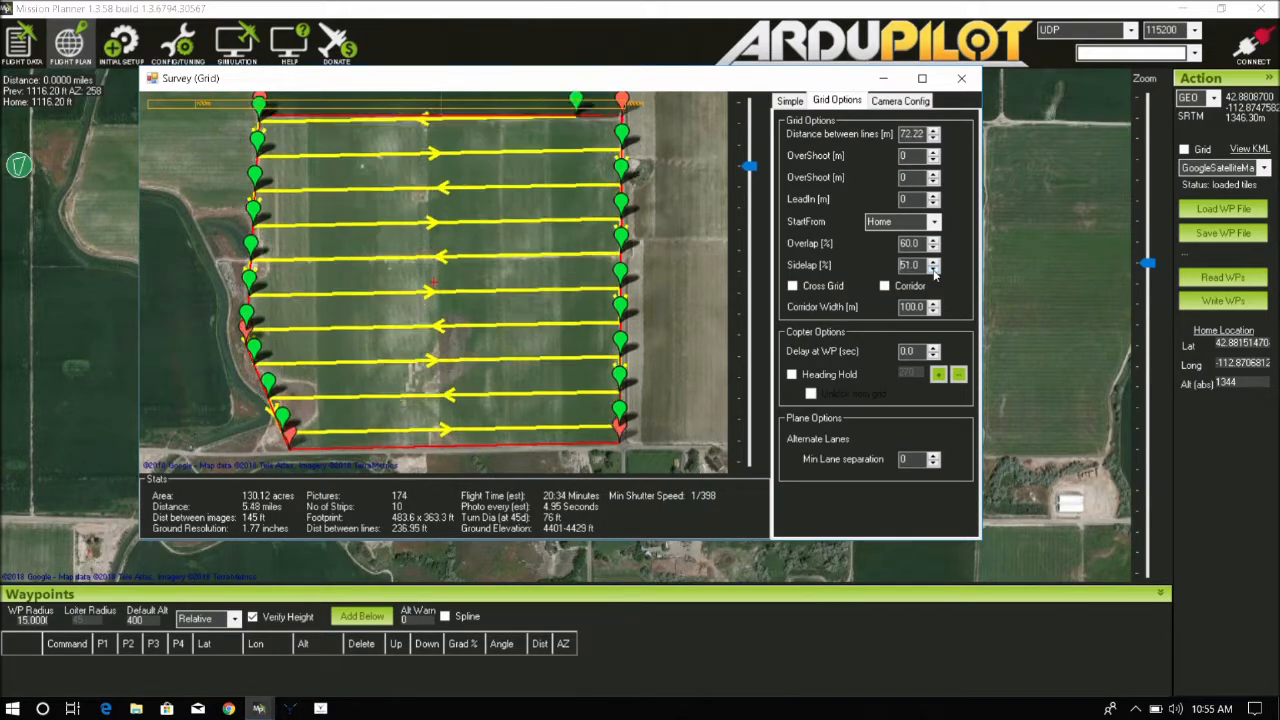
click(934, 269)
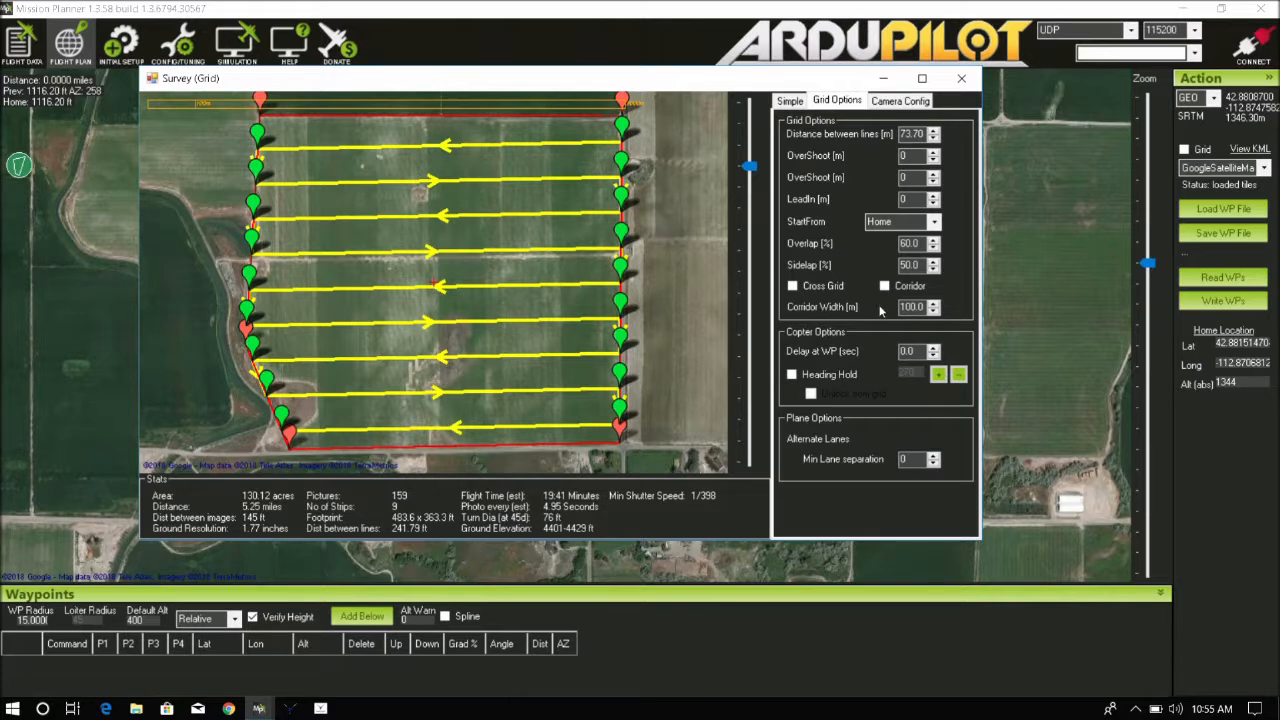
Enable Heading Hold and try sidelap values between 40% and 50%
click(791, 375)
click(934, 269)
click(934, 269)
click(934, 269)
click(934, 269)
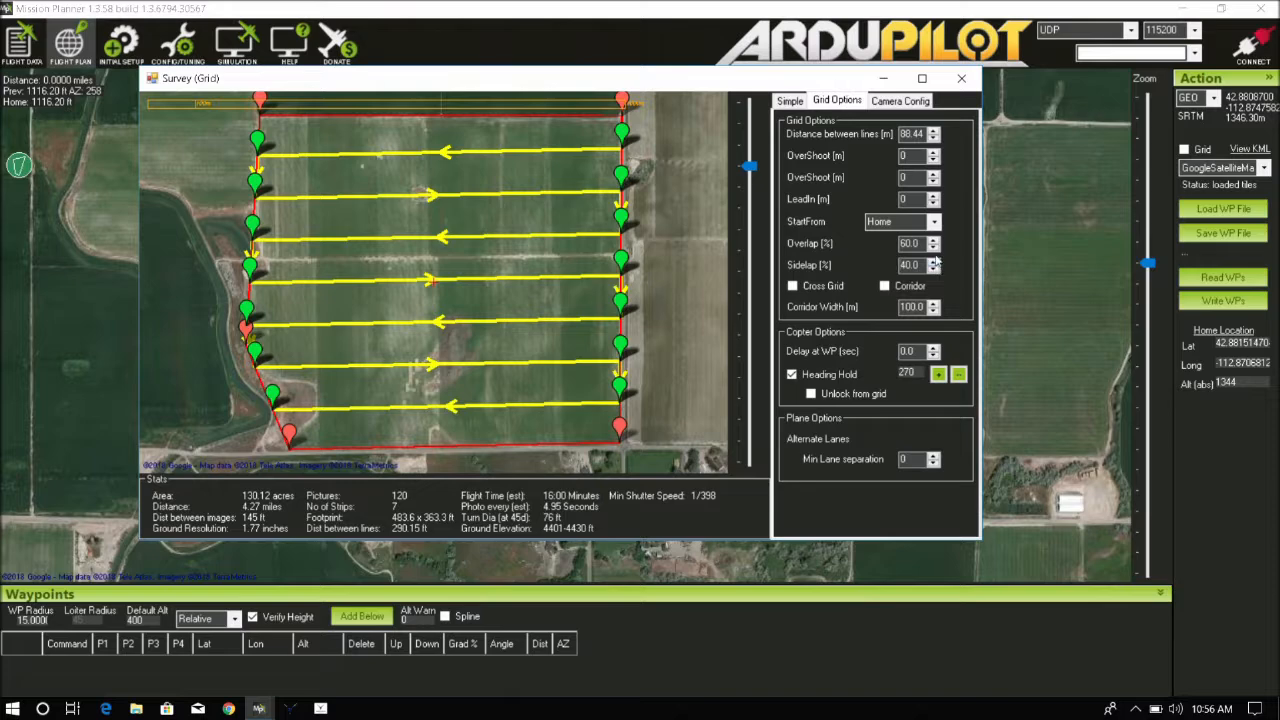
click(934, 262)
click(934, 262)
click(934, 262)
click(934, 262)
click(934, 262)
click(934, 262)
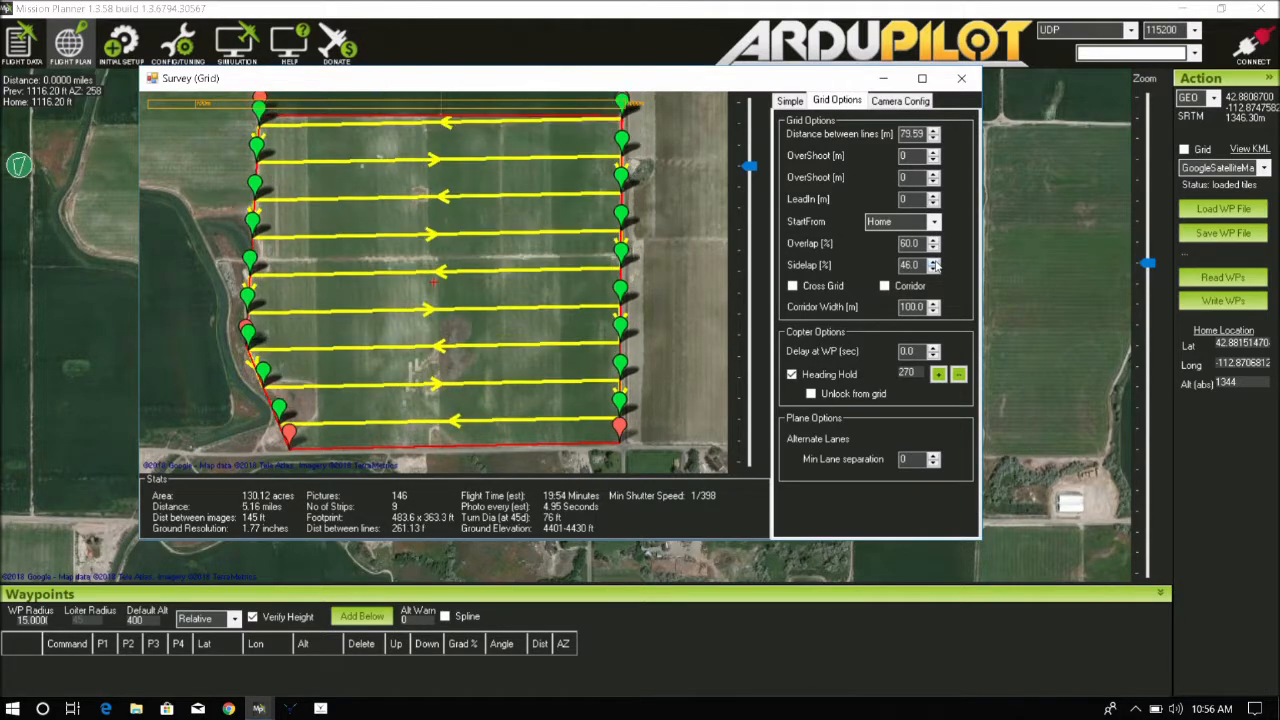
click(934, 262)
click(934, 262)
click(934, 262)
click(934, 262)
click(934, 269)
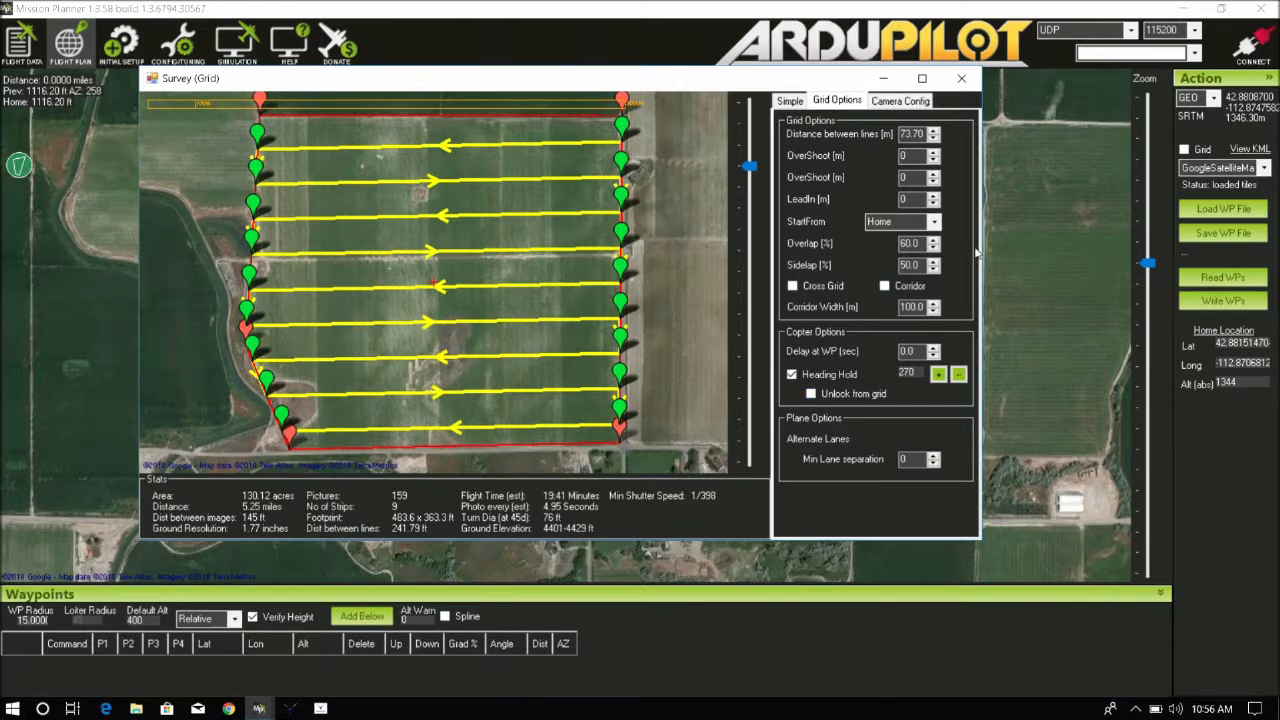
Set the forward overlap to 80%
click(933, 242)
click(933, 242)
click(933, 242)
click(933, 242)
click(933, 242)
click(933, 242)
click(933, 242)
click(933, 242)
click(933, 242)
click(933, 242)
click(933, 242)
click(933, 242)
click(933, 242)
click(933, 242)
click(933, 242)
click(933, 242)
click(933, 242)
Set the sidelap to 80%
click(933, 261)
click(933, 261)
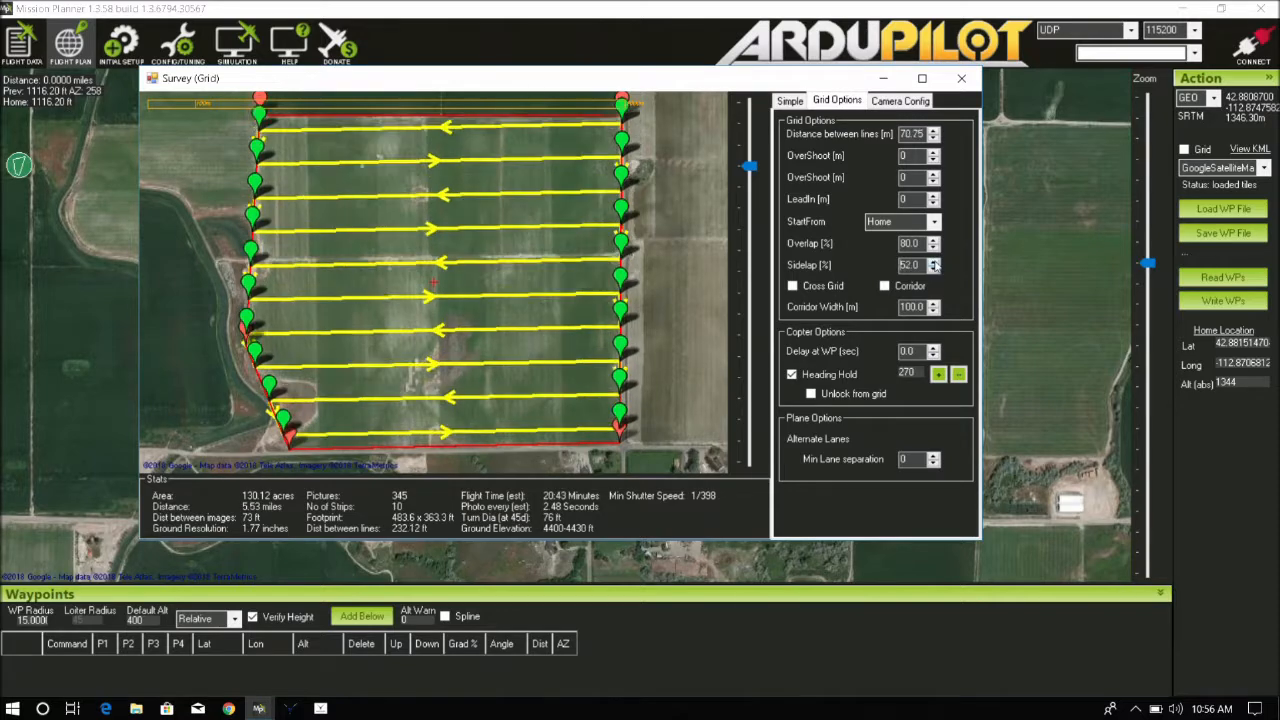
click(933, 261)
click(933, 261)
click(933, 261)
click(933, 261)
click(933, 261)
click(933, 261)
click(933, 261)
click(933, 261)
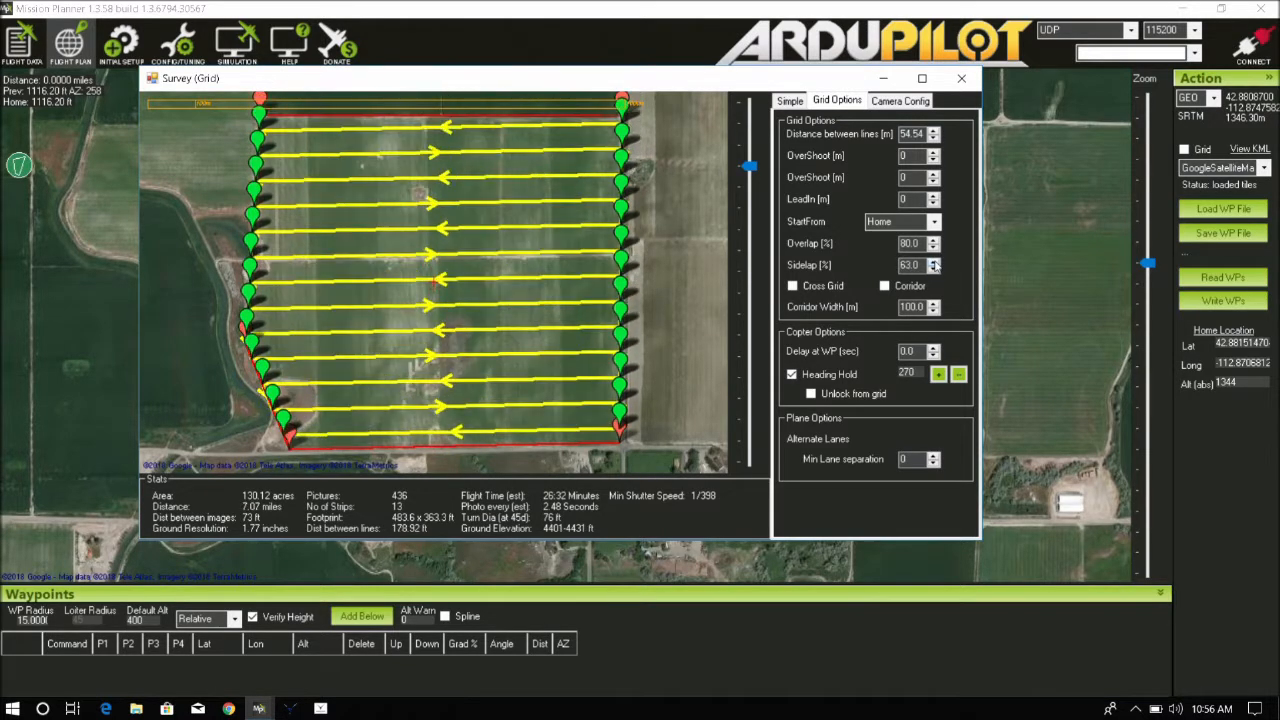
click(933, 262)
click(933, 262)
click(933, 262)
click(933, 262)
click(933, 262)
click(933, 262)
click(933, 262)
click(933, 262)
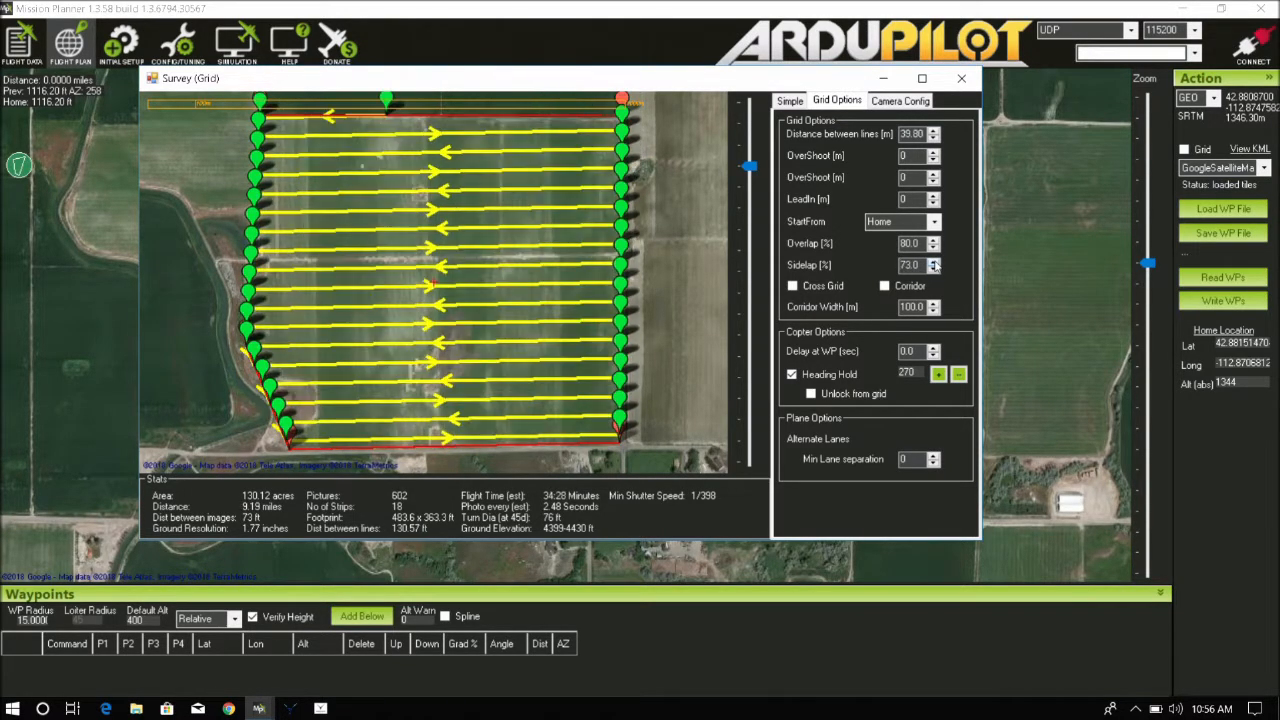
click(933, 262)
click(933, 262)
click(933, 262)
click(933, 262)
click(933, 262)
click(933, 262)
click(933, 262)
click(933, 262)
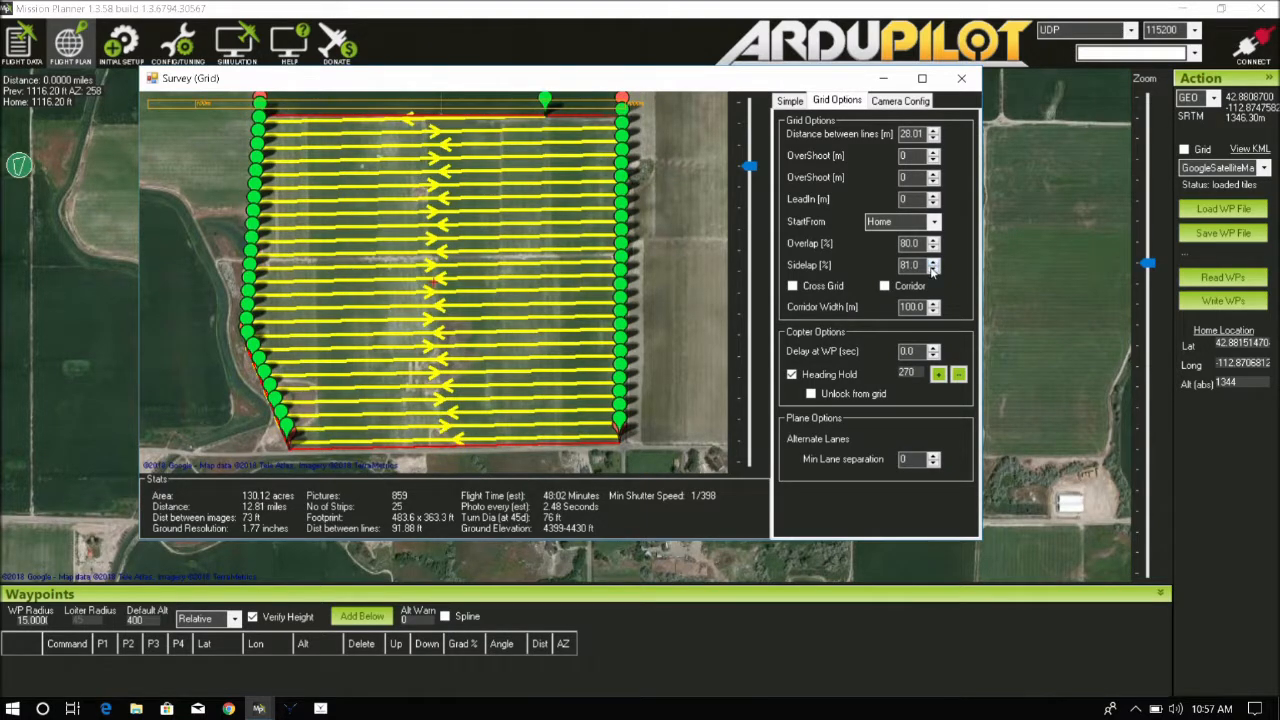
click(933, 269)
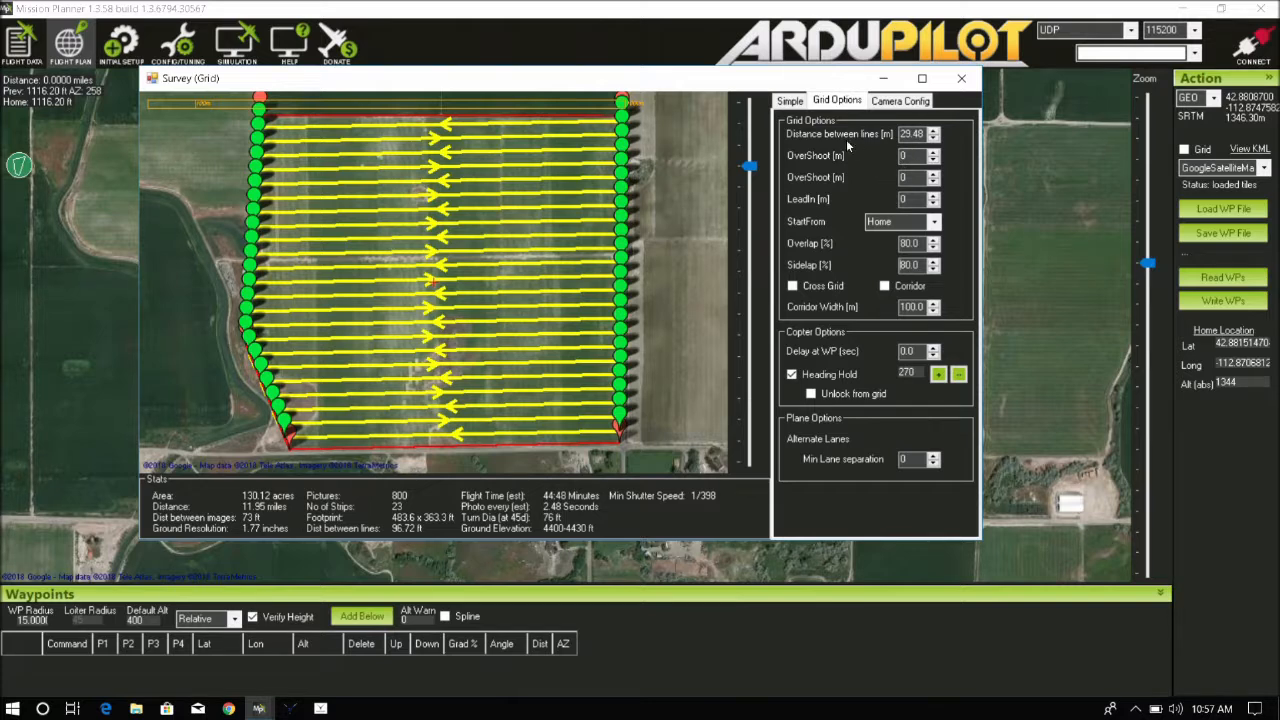
Adjust the flying speed in the survey's simple options and accept the survey grid
click(790, 101)
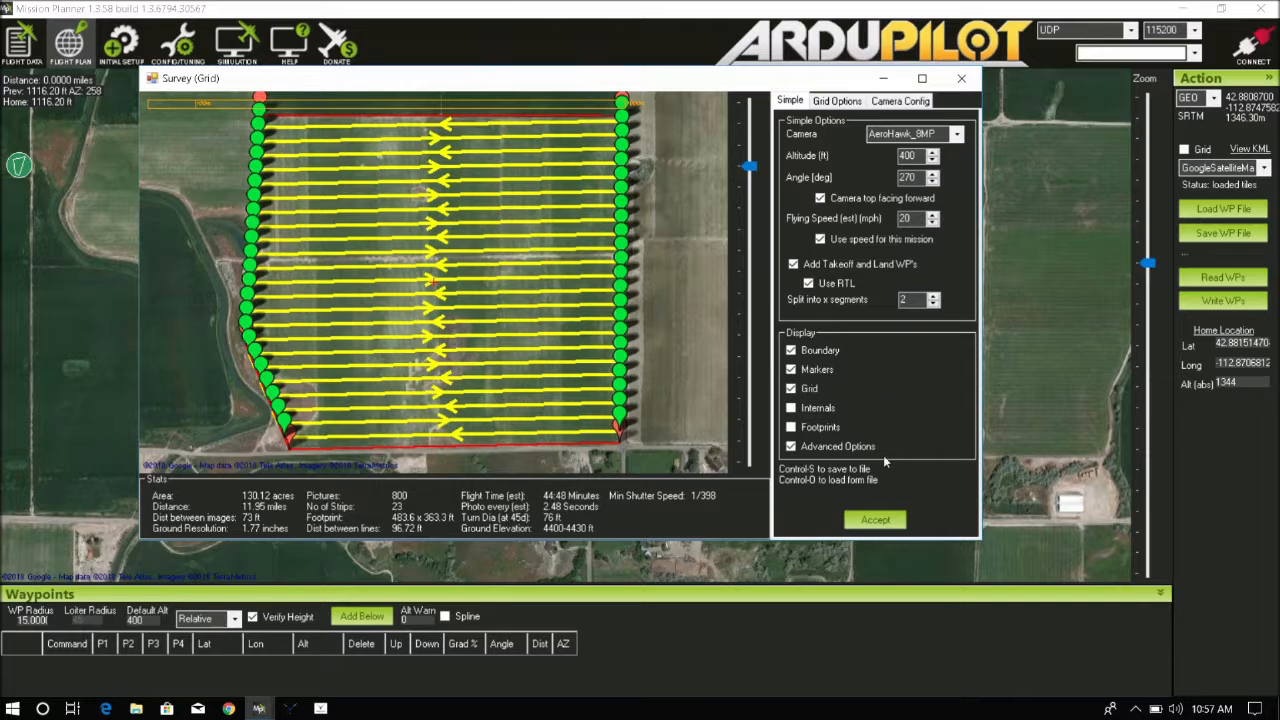
click(935, 225)
click(935, 225)
click(935, 225)
click(935, 225)
click(935, 225)
click(933, 216)
click(933, 216)
click(933, 216)
click(933, 216)
click(933, 216)
click(884, 521)
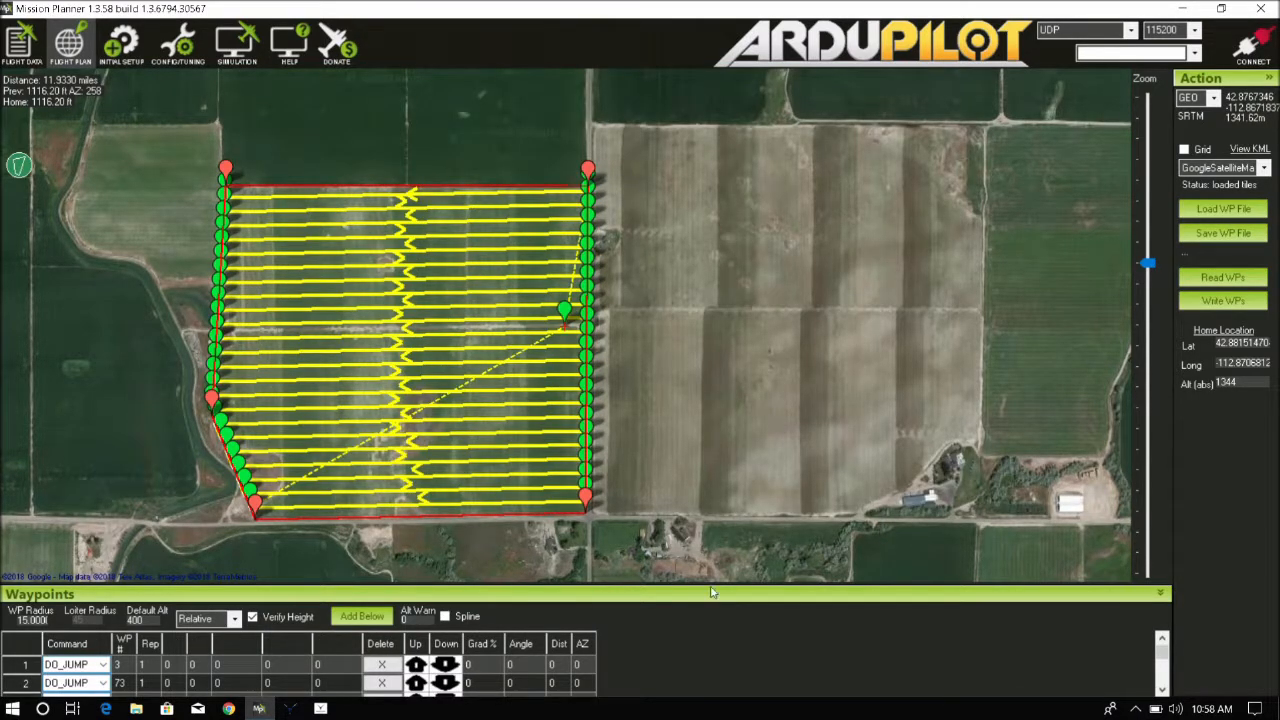
Enlarge the waypoint list and scroll through the generated mission commands
drag(702, 590, 707, 535)
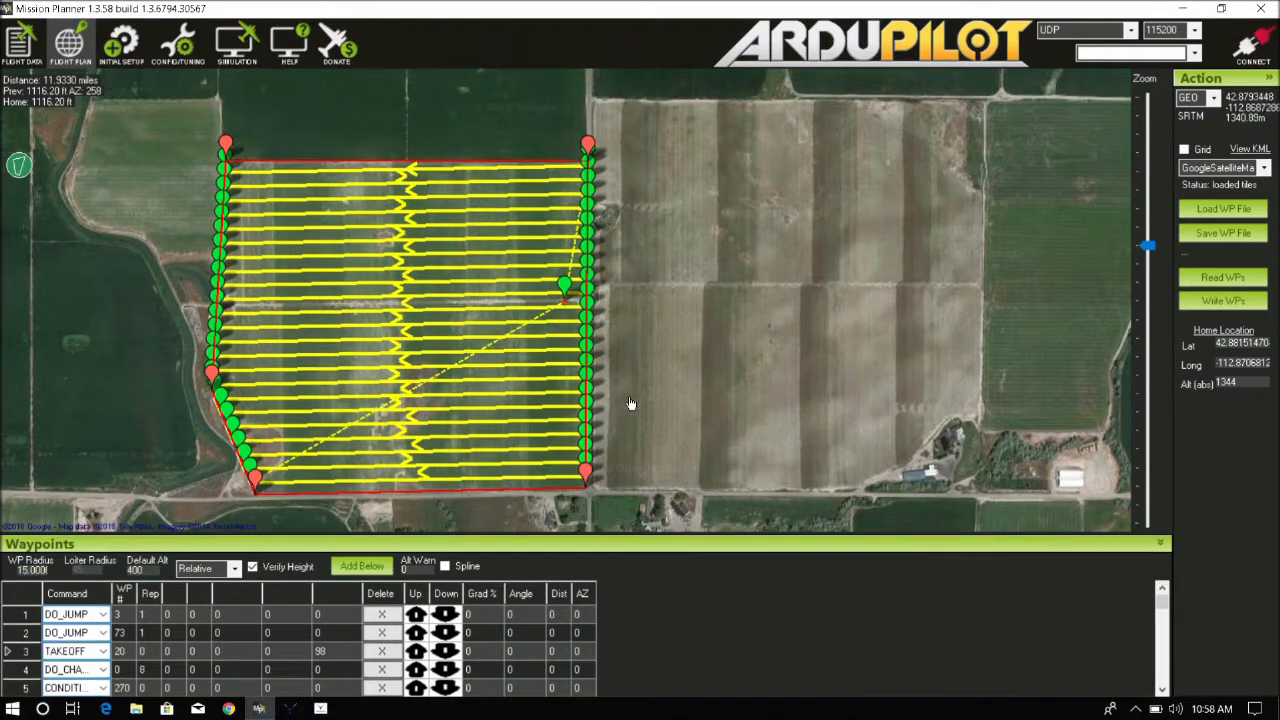
scroll(560, 290, down, 1)
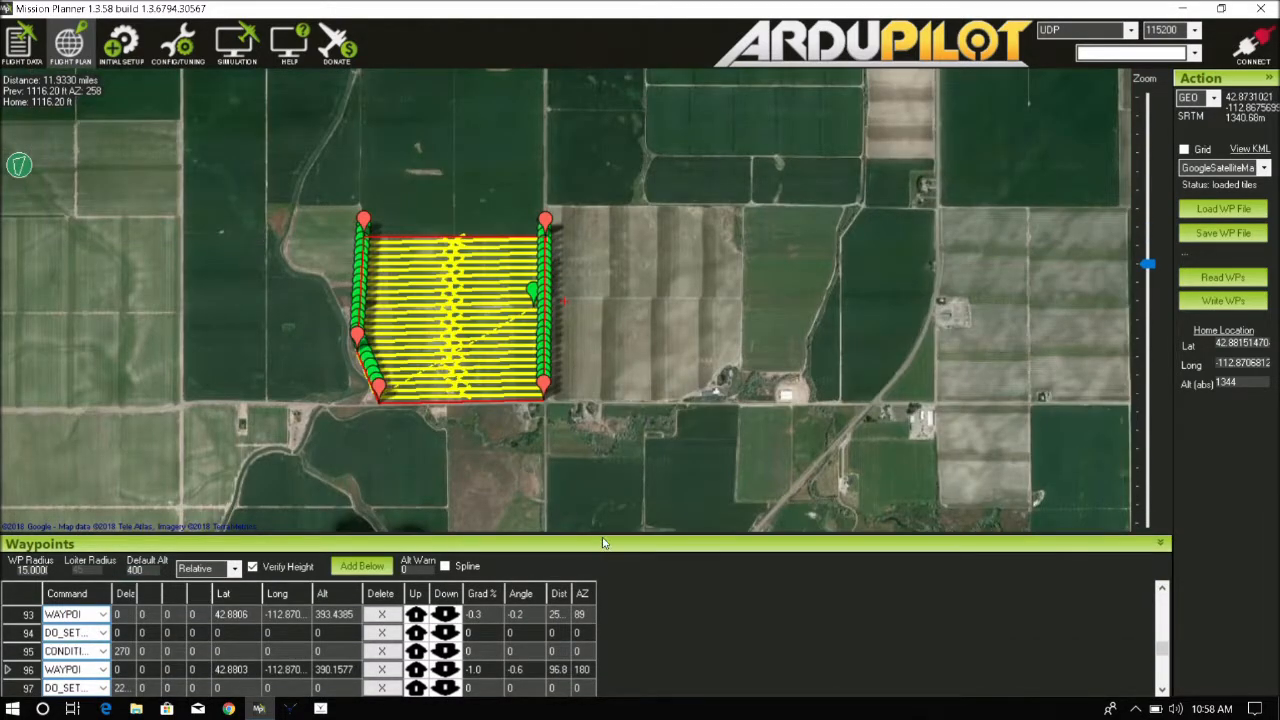
drag(603, 542, 602, 485)
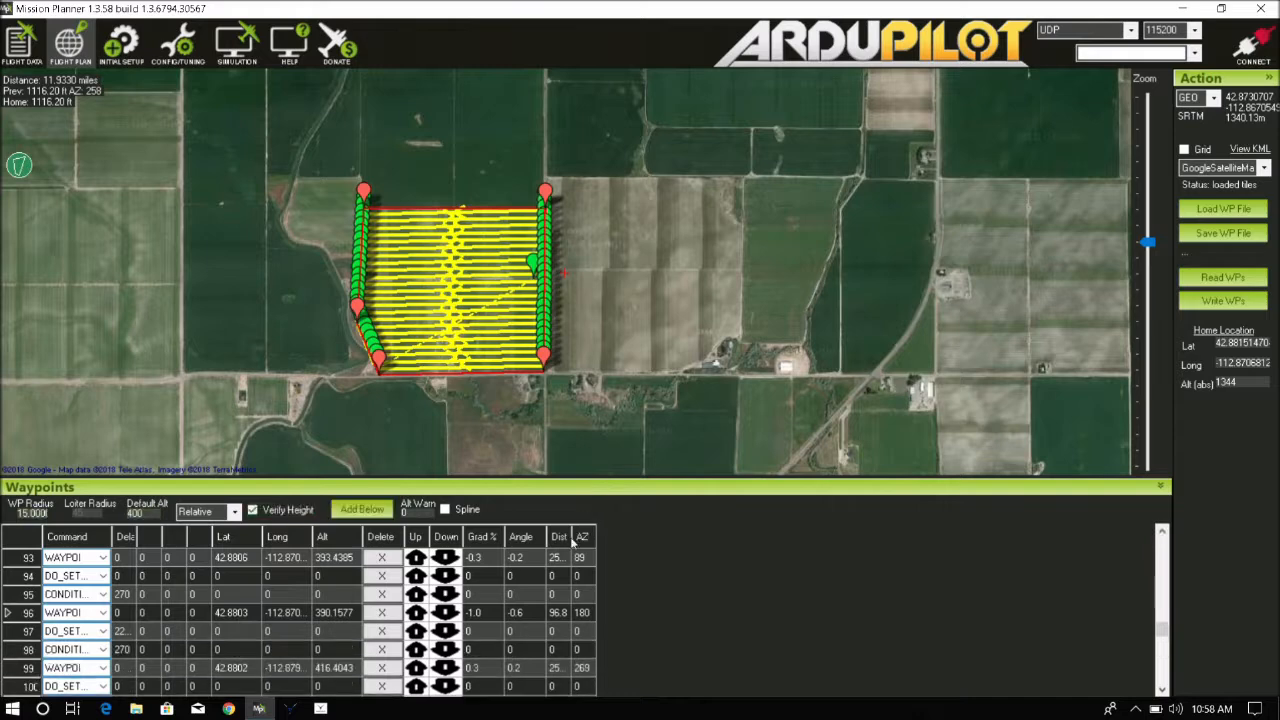
scroll(675, 584, up, 5)
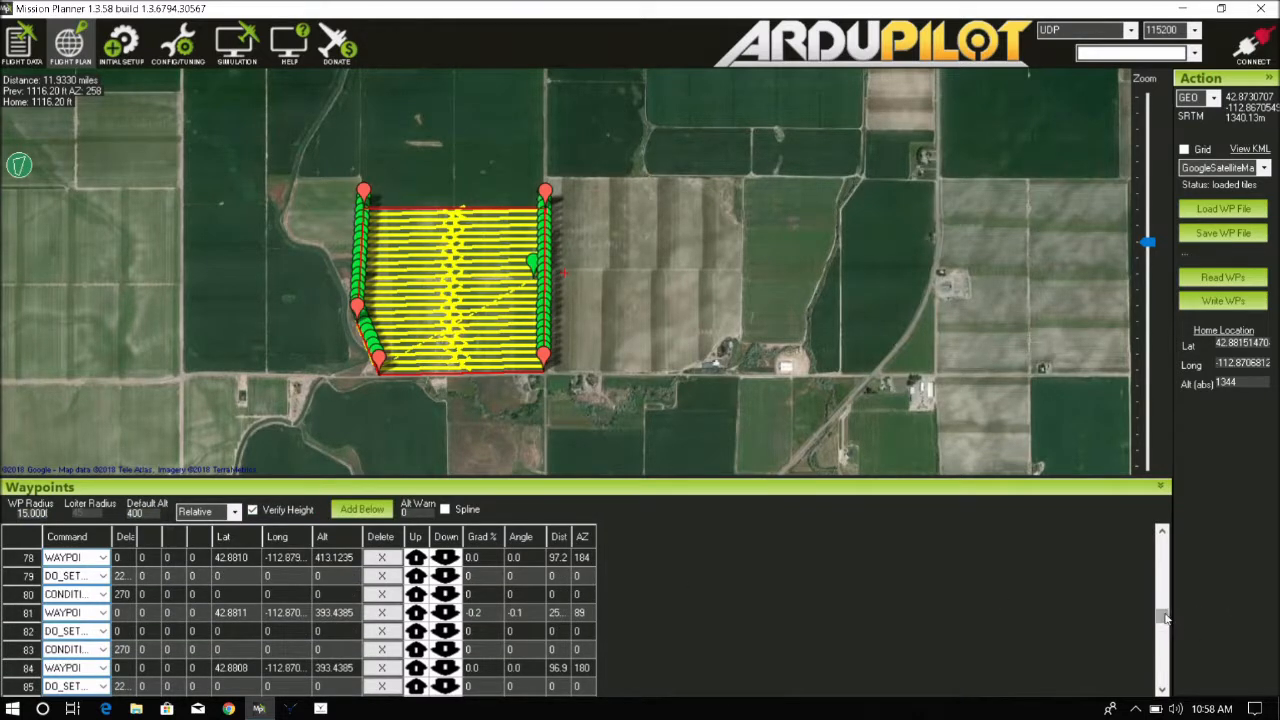
drag(1166, 619, 1165, 532)
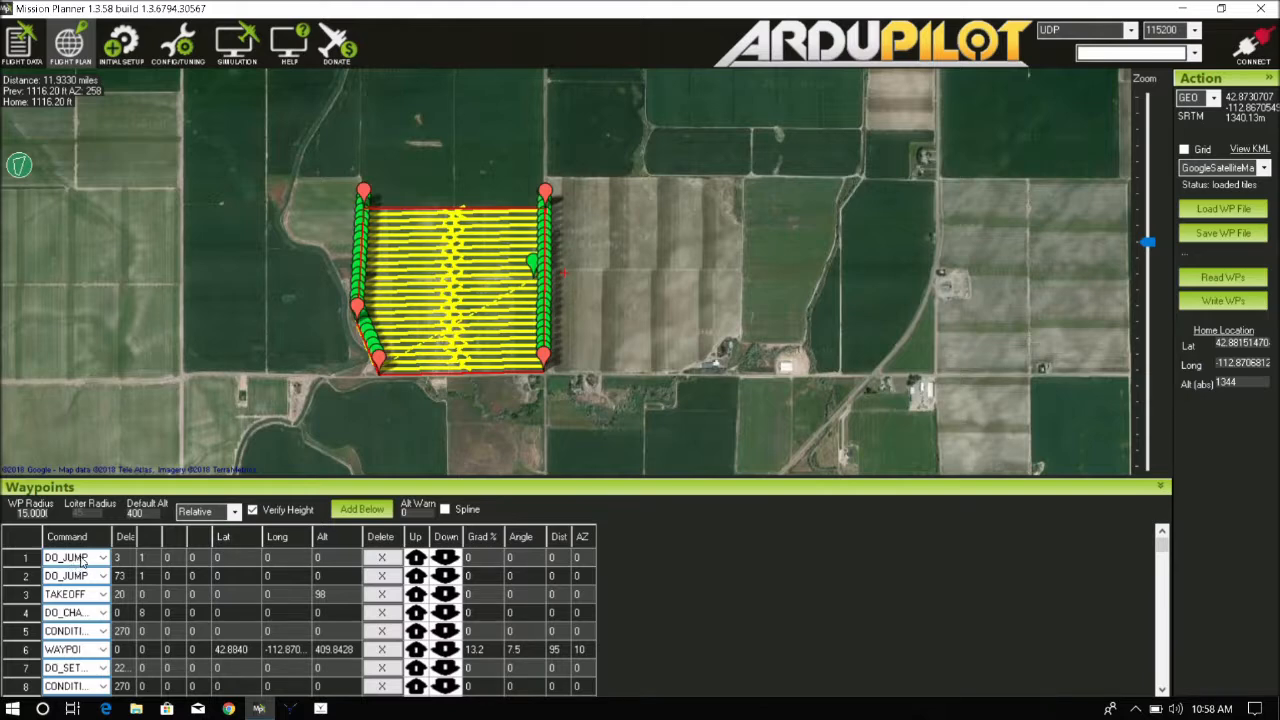
click(40, 563)
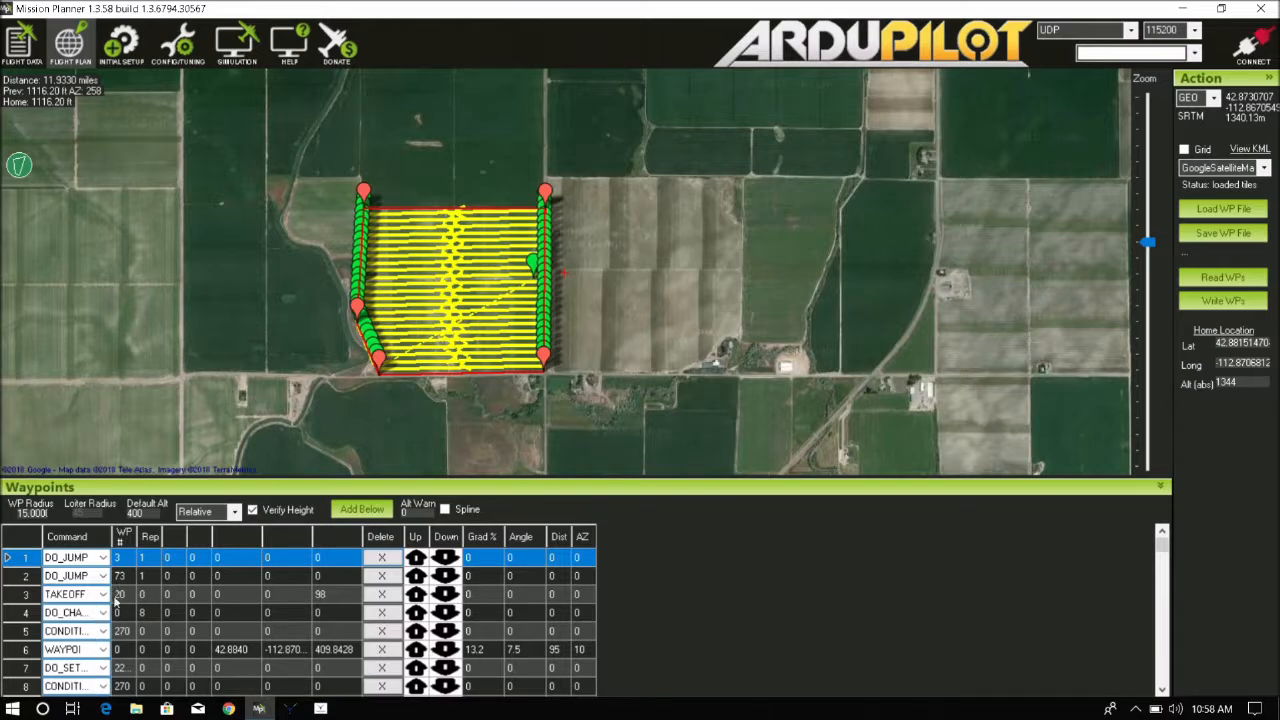
scroll(22, 612, down, 1)
scroll(22, 612, down, 20)
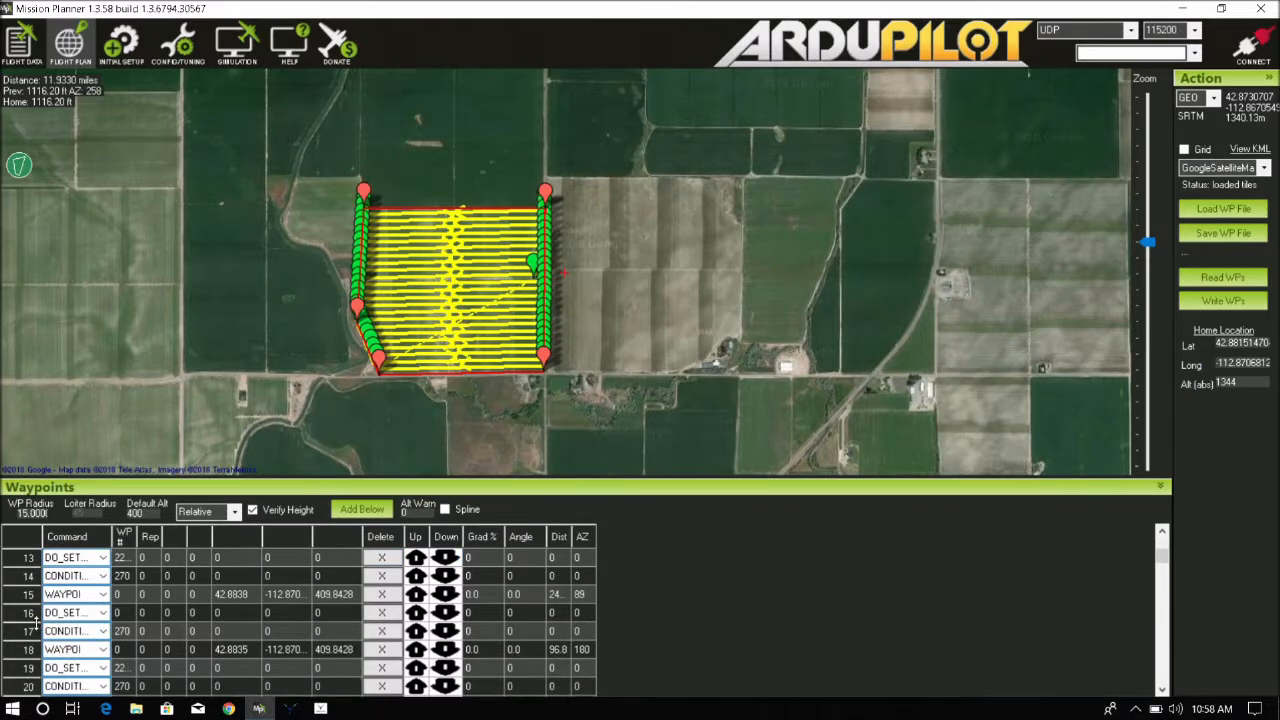
scroll(30, 635, down, 1)
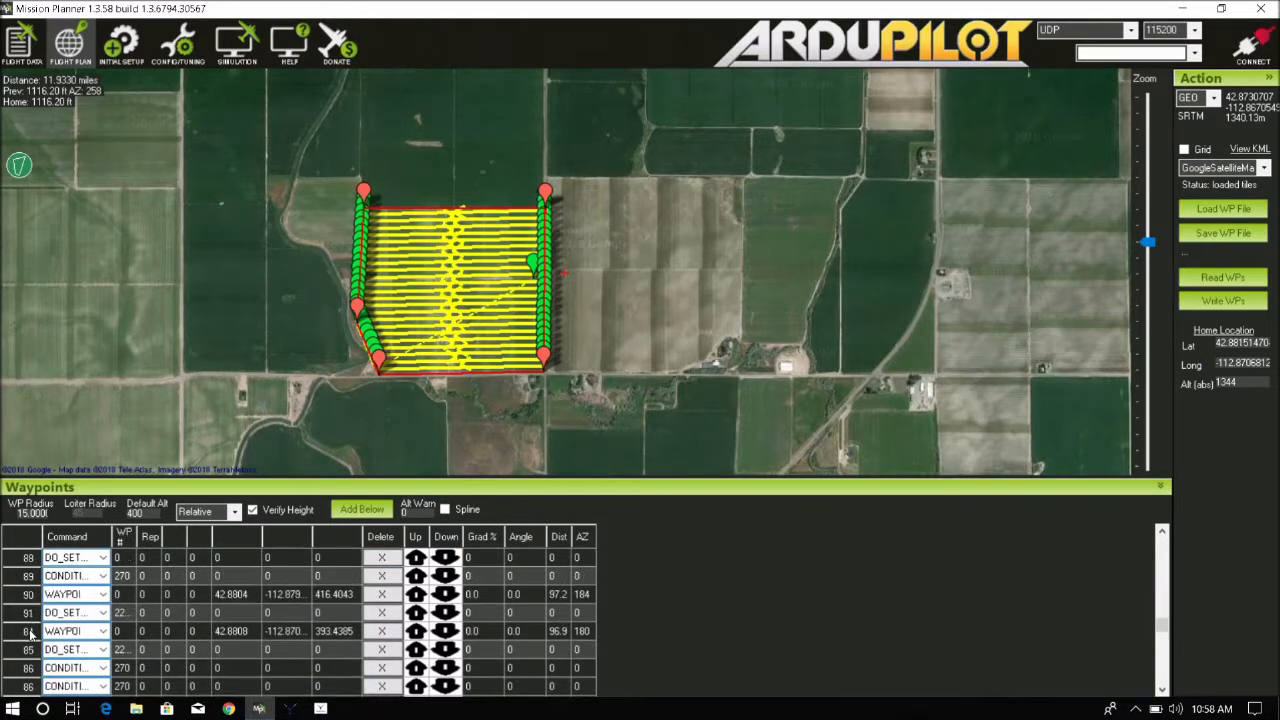
scroll(30, 635, up, 4)
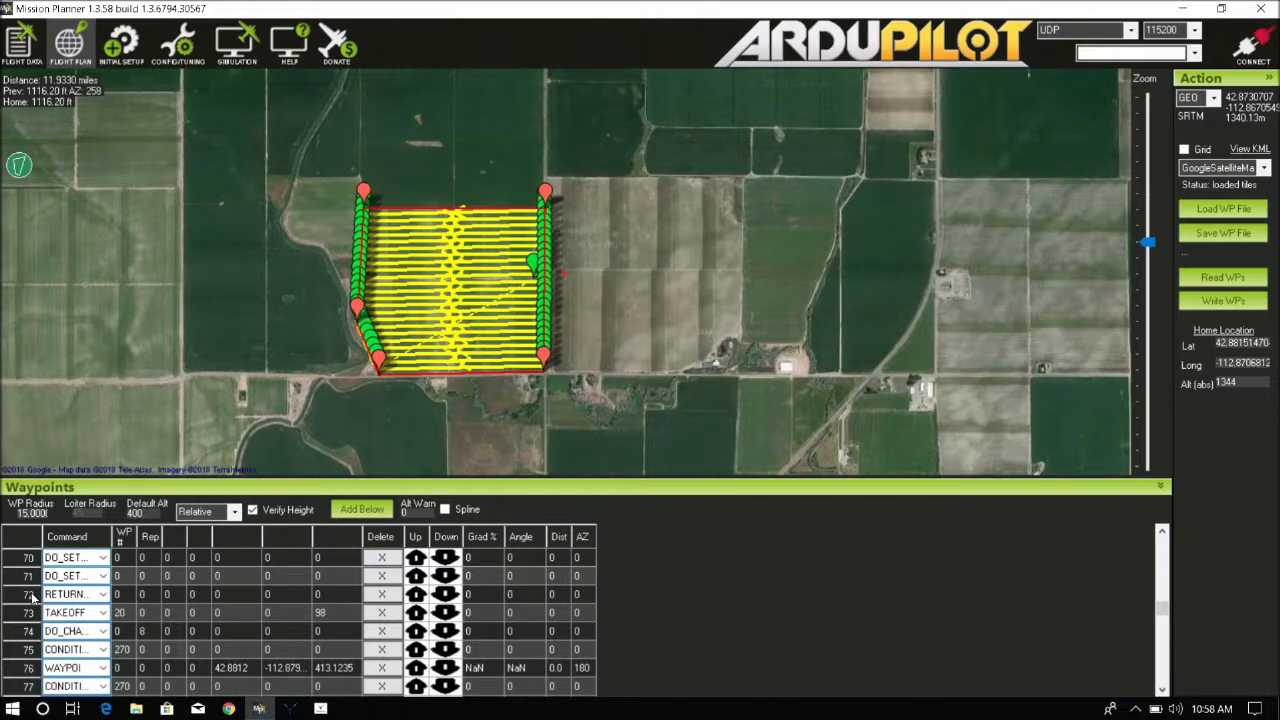
click(536, 268)
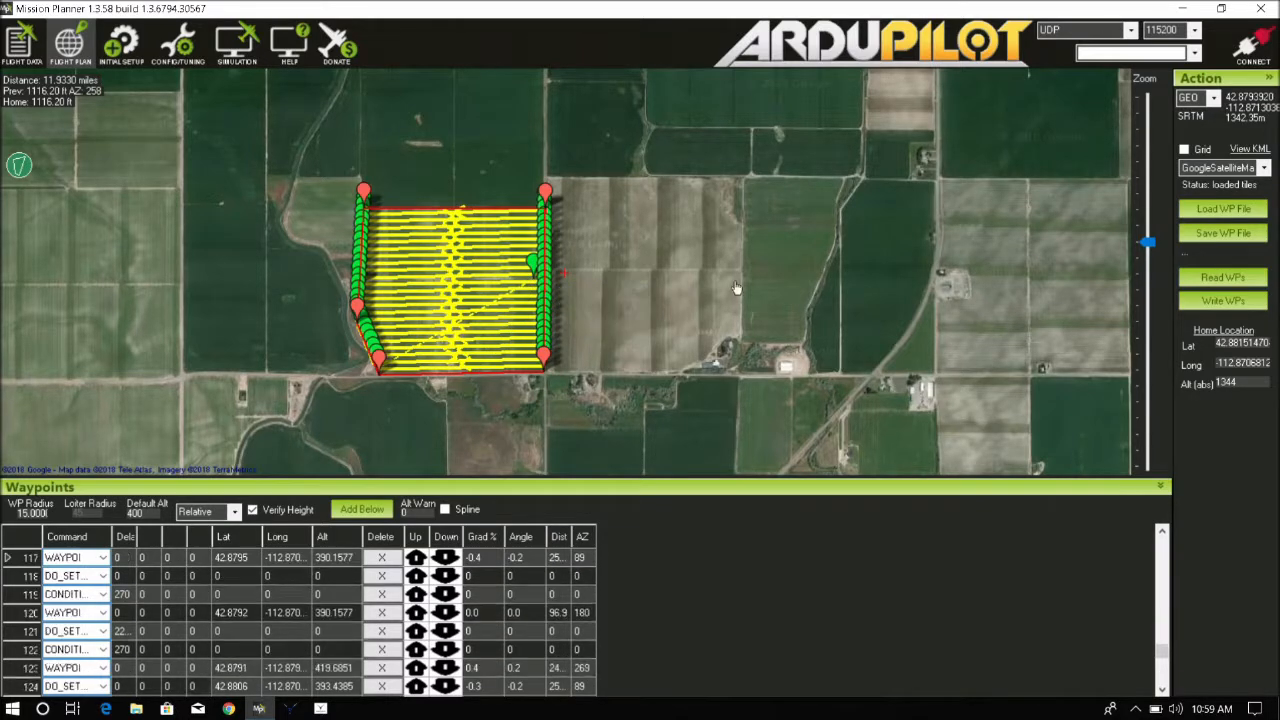
scroll(320, 629, up, 4)
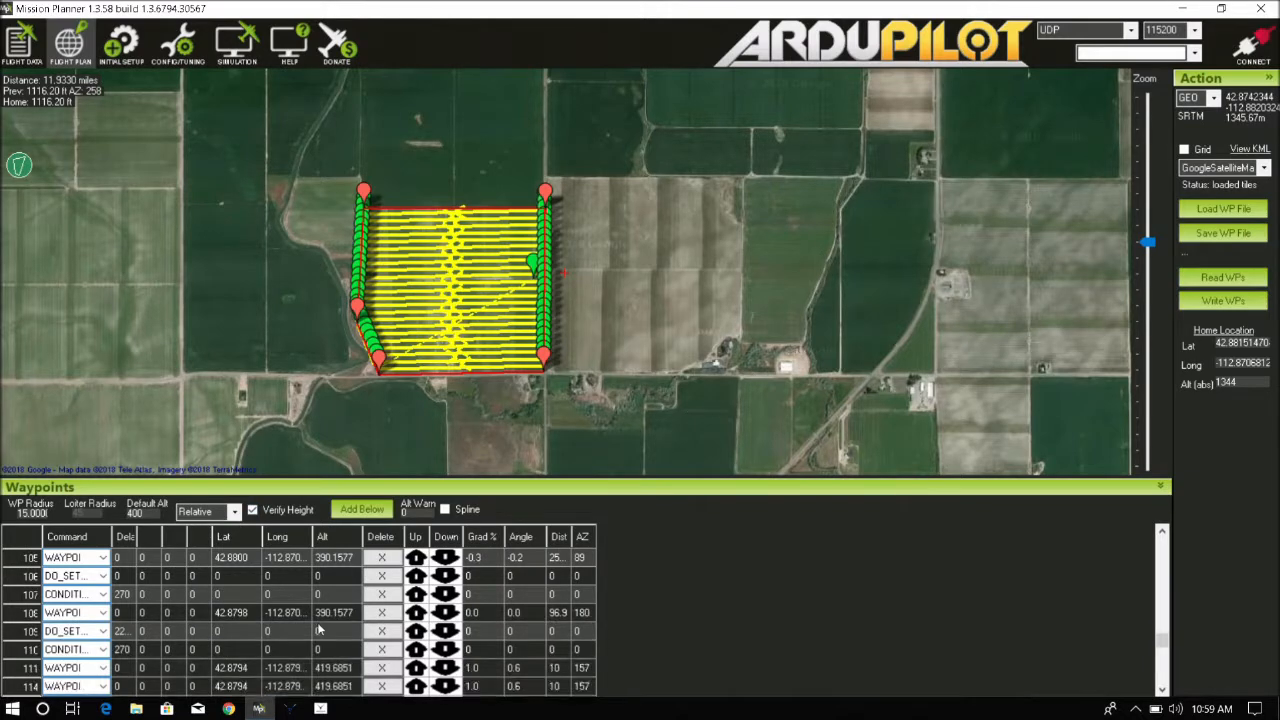
scroll(320, 629, up, 20)
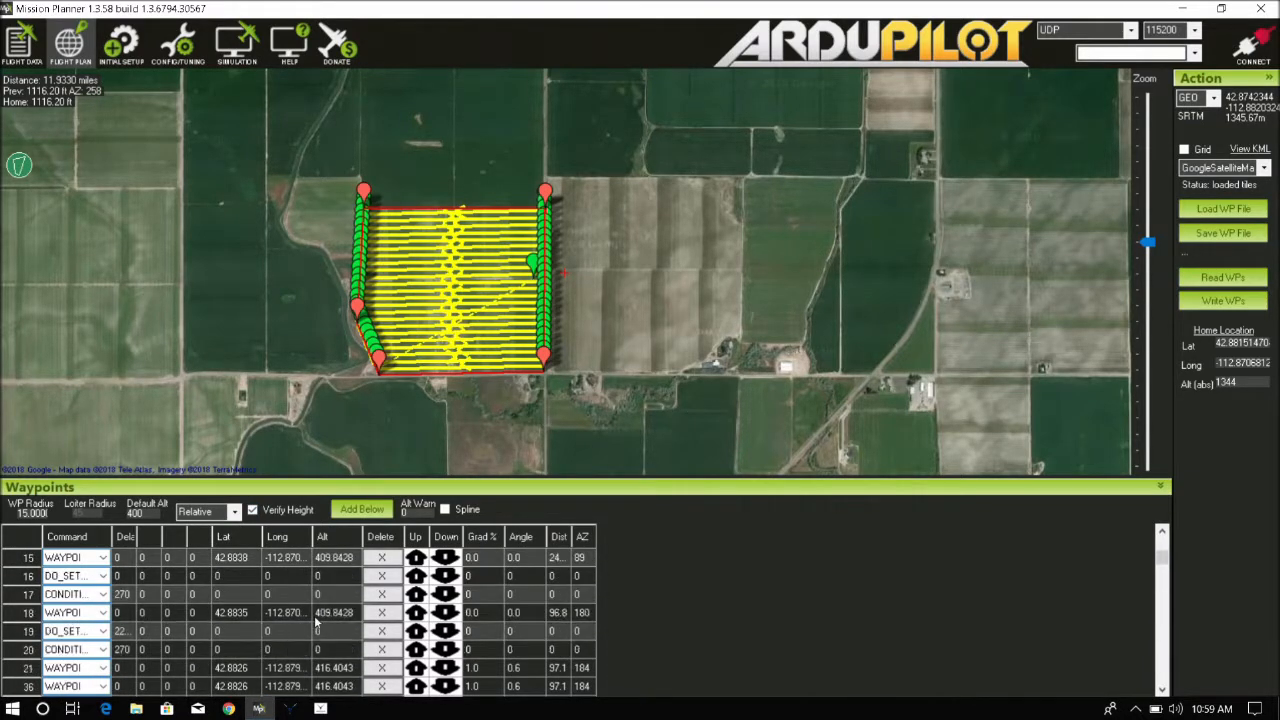
scroll(316, 622, up, 5)
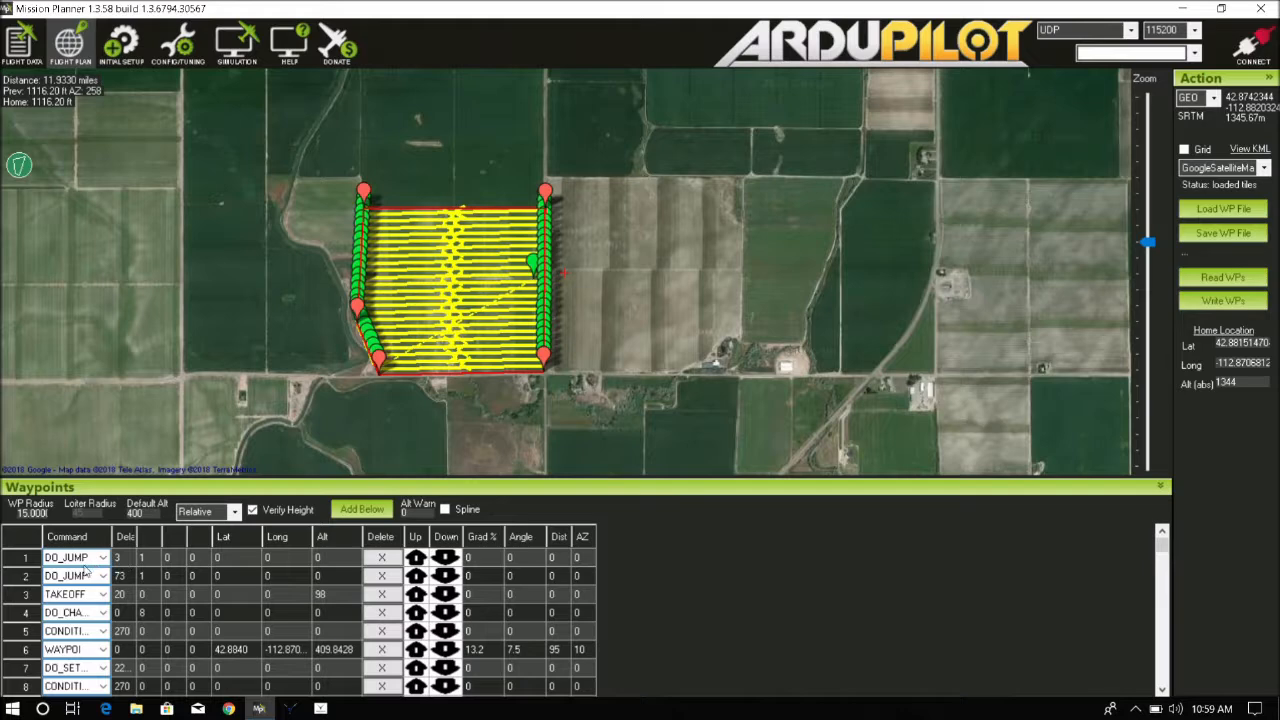
Delete the first DO_JUMP command, then clear the entire mission from the map
click(382, 558)
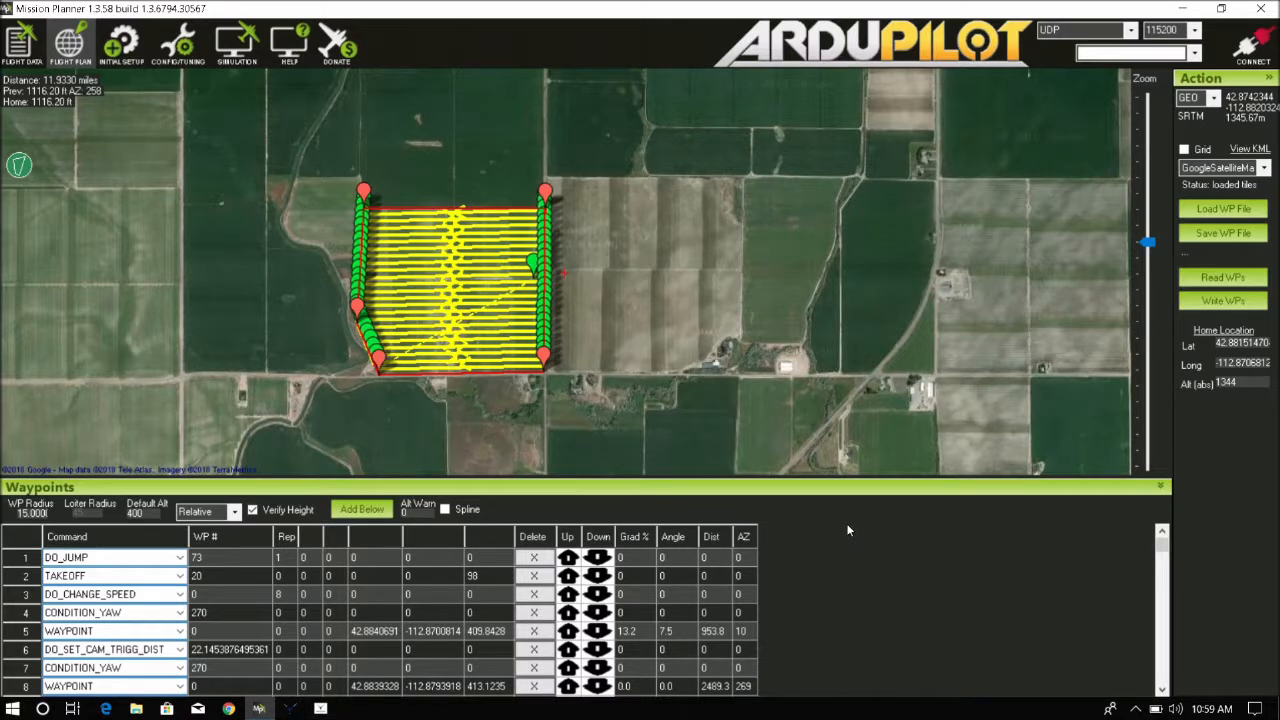
mouse_move(514, 329)
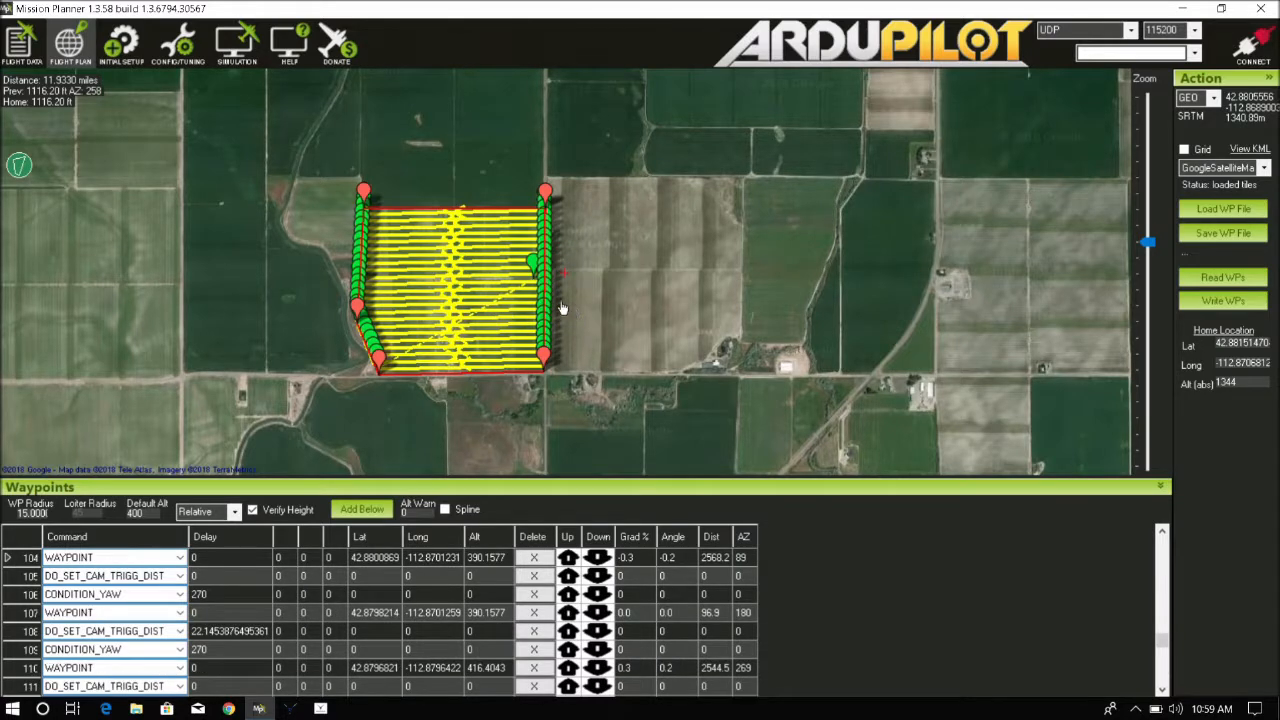
right_click(600, 254)
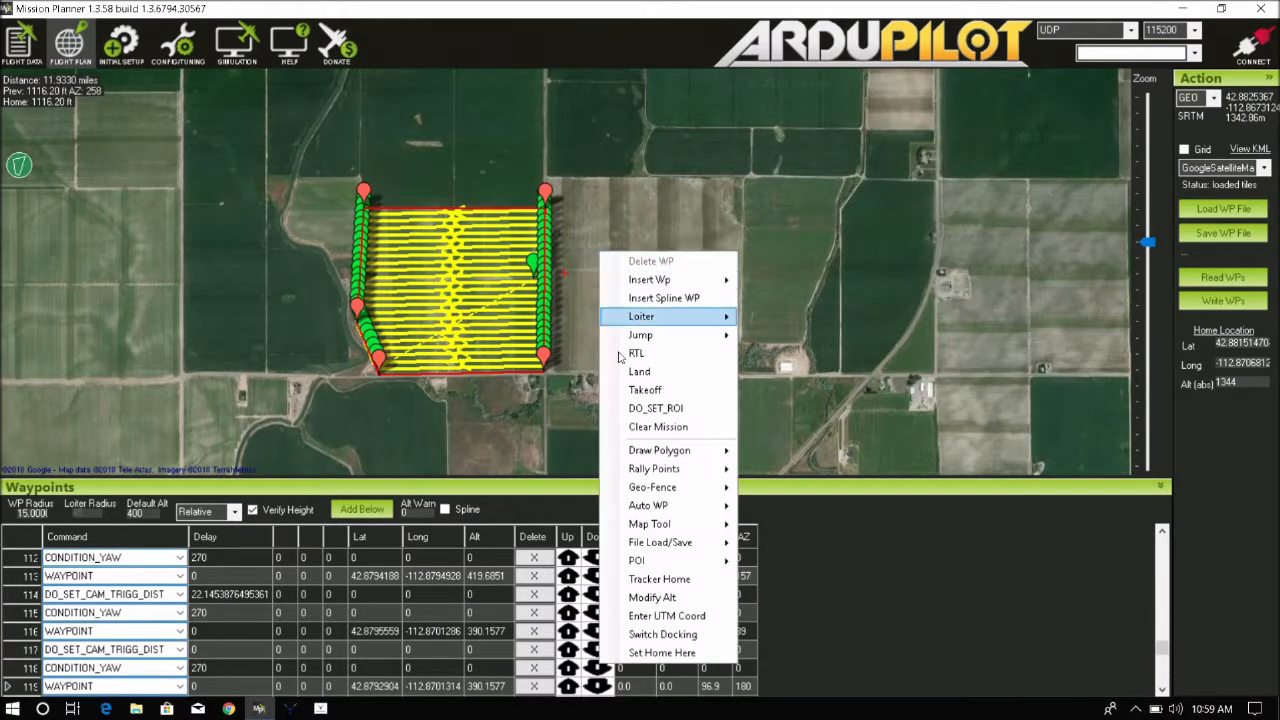
click(656, 428)
Create a new Survey (Grid) over the field polygon and set the flying speed to 20 mph
right_click(530, 284)
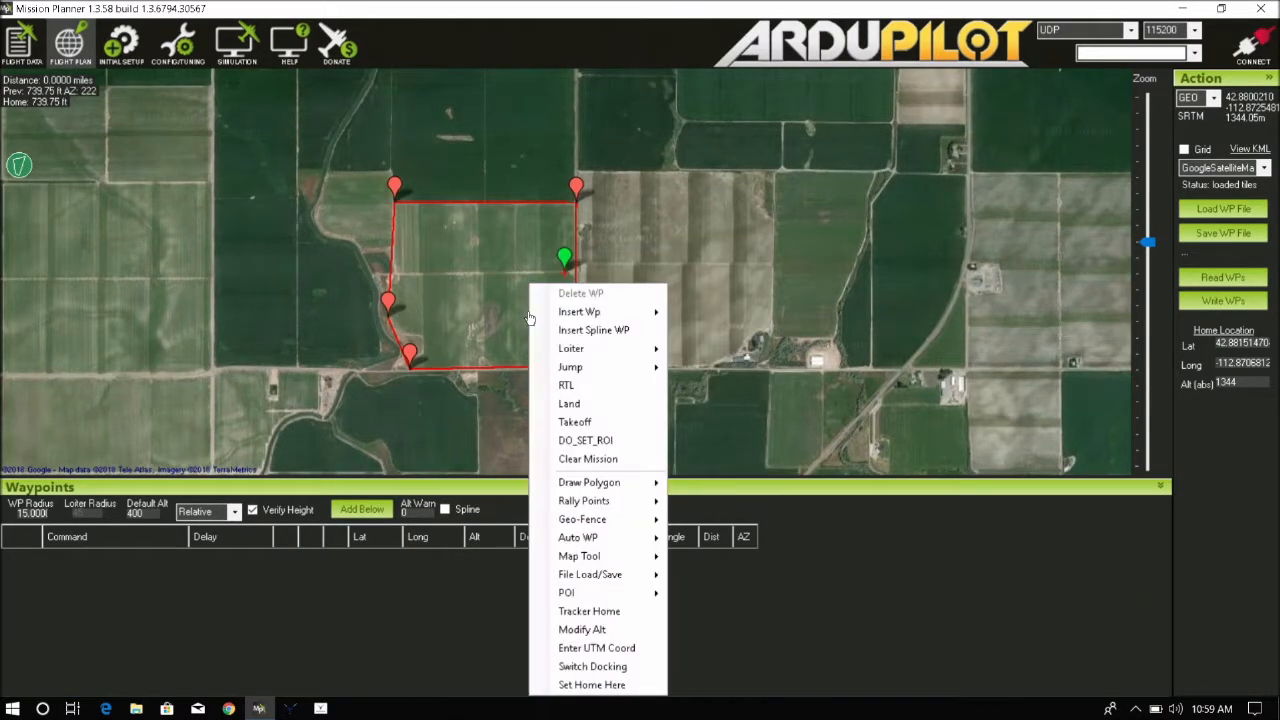
mouse_move(606, 540)
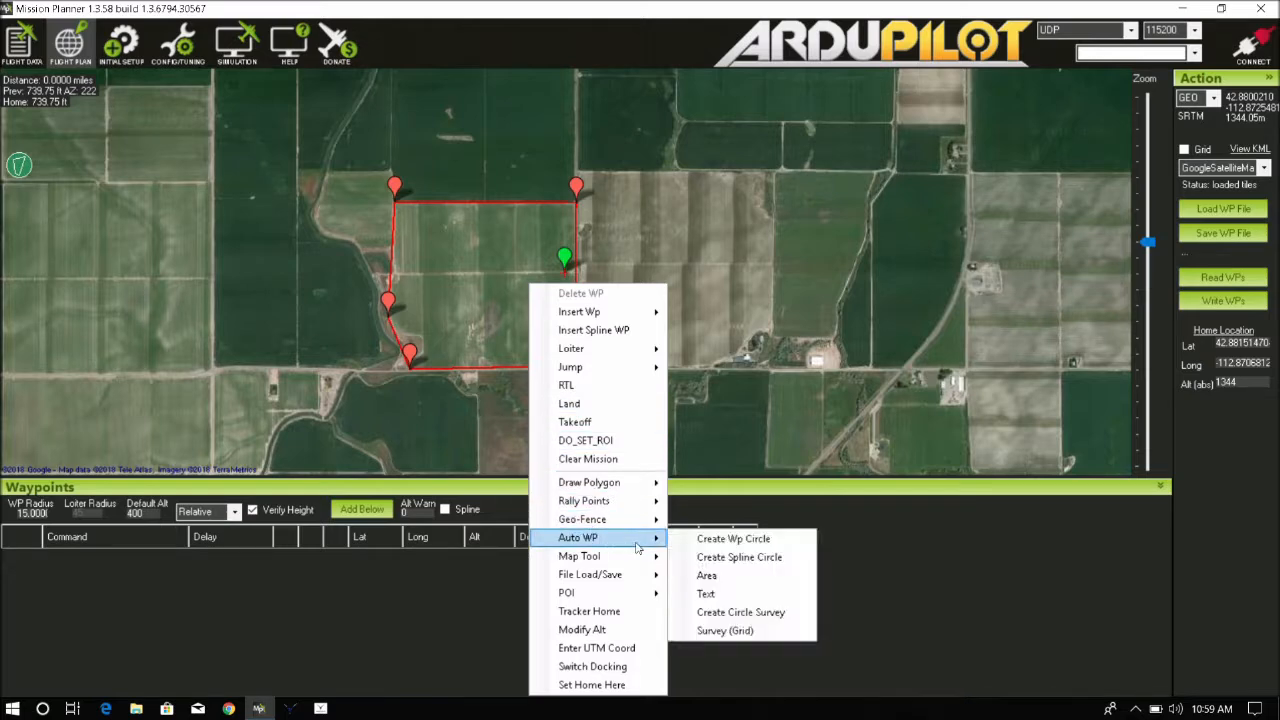
click(727, 636)
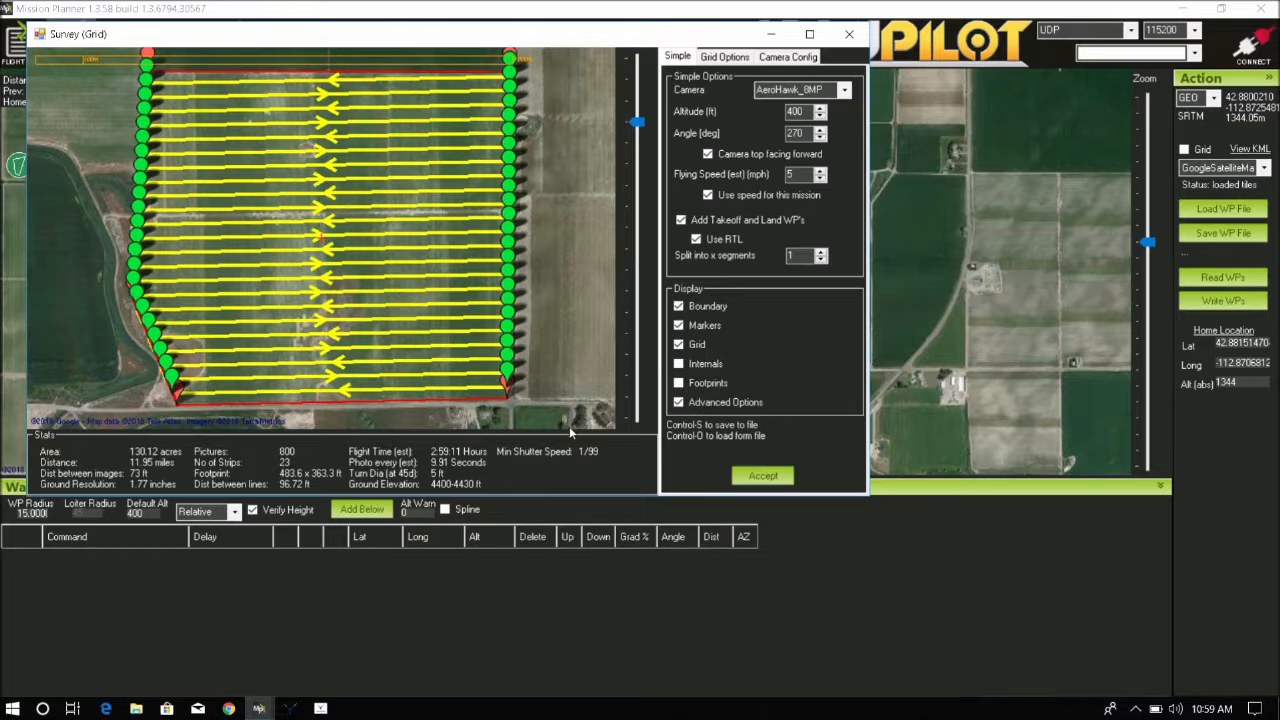
click(820, 172)
click(820, 172)
click(820, 172)
click(820, 172)
click(820, 172)
click(820, 172)
click(820, 172)
click(820, 172)
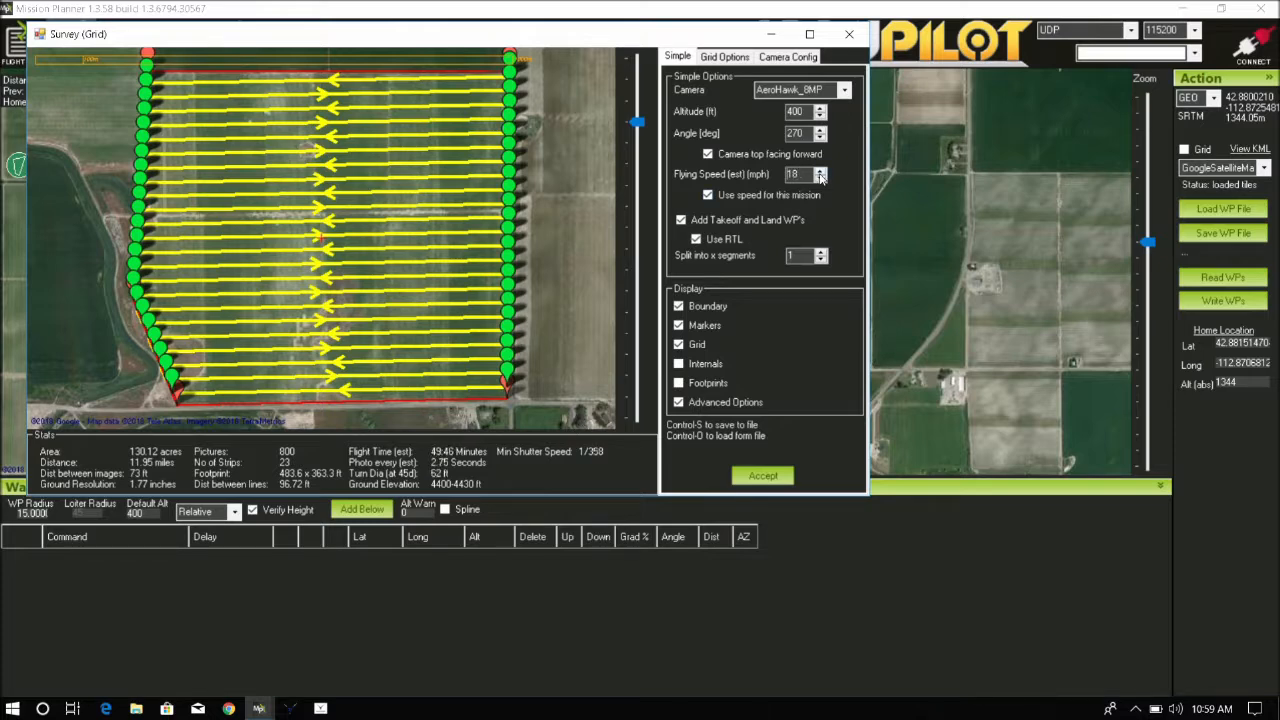
click(820, 172)
click(820, 172)
click(820, 172)
Set the grid's forward overlap to 60% and sidelap to 50%
click(728, 58)
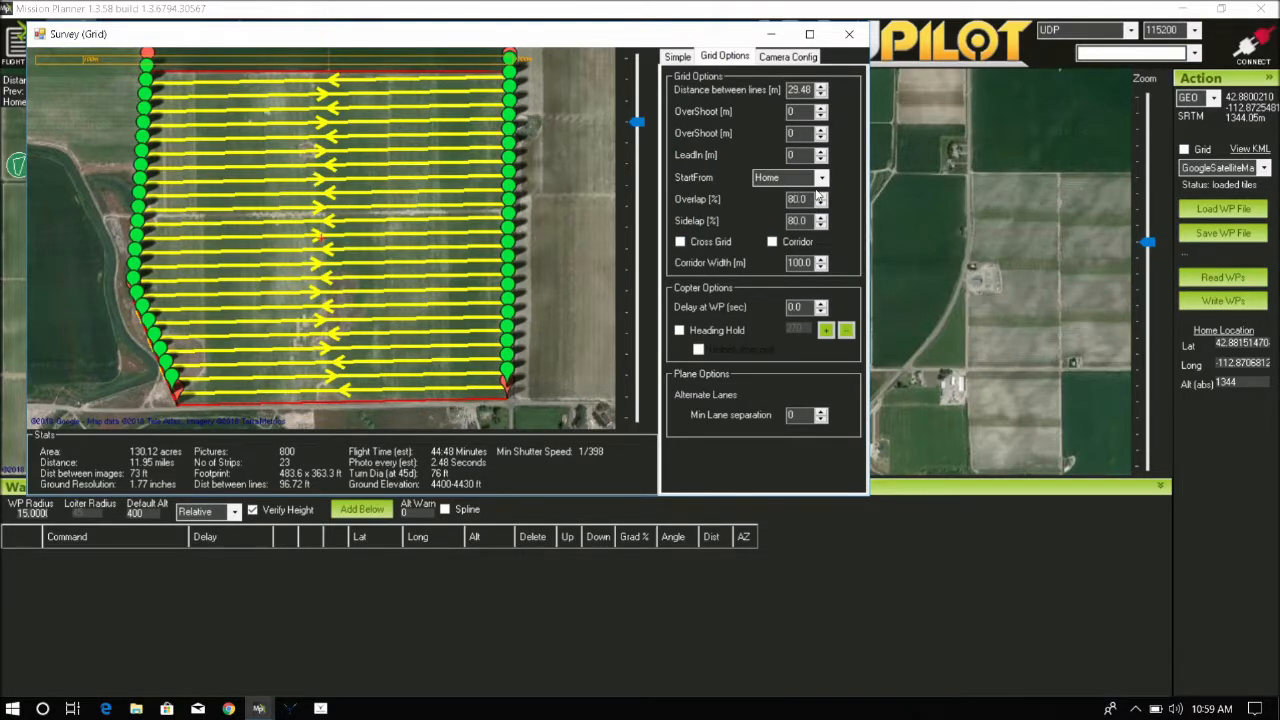
key(BackSpace)
key(BackSpace)
text(60)
click(802, 221)
key(BackSpace)
key(BackSpace)
text(50)
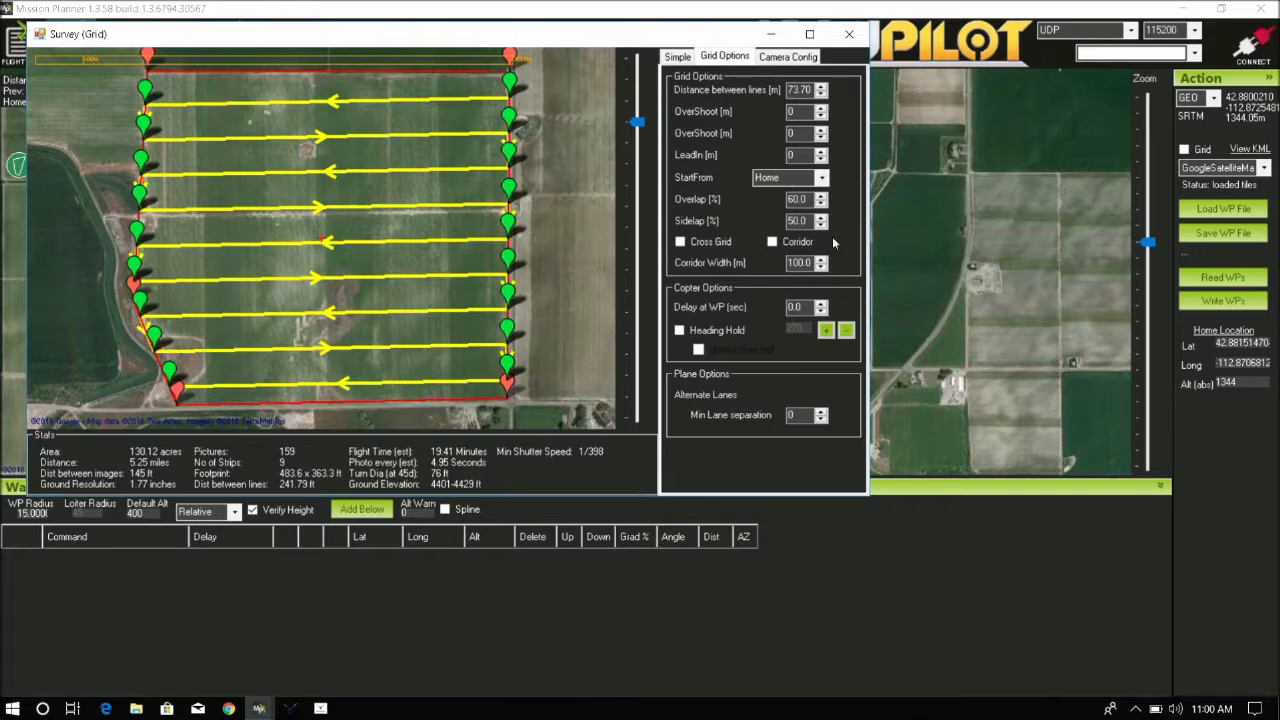
Enable Heading Hold and accept the survey grid
click(679, 331)
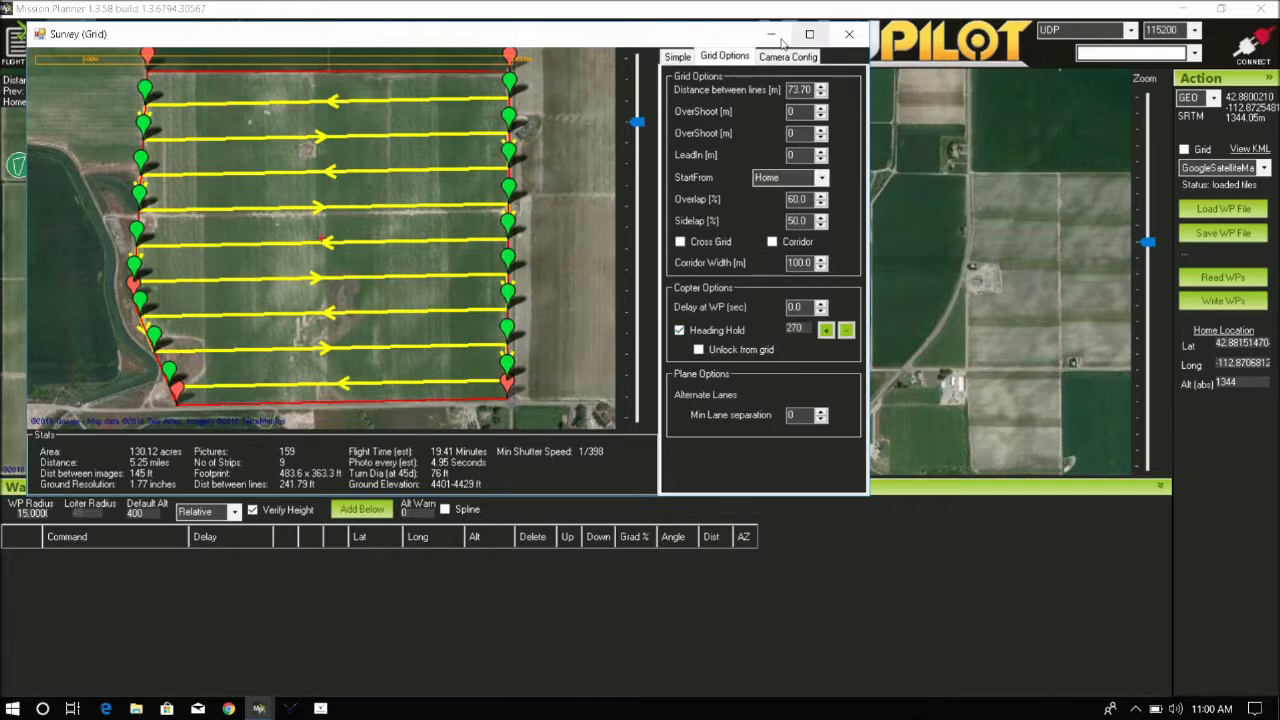
click(678, 57)
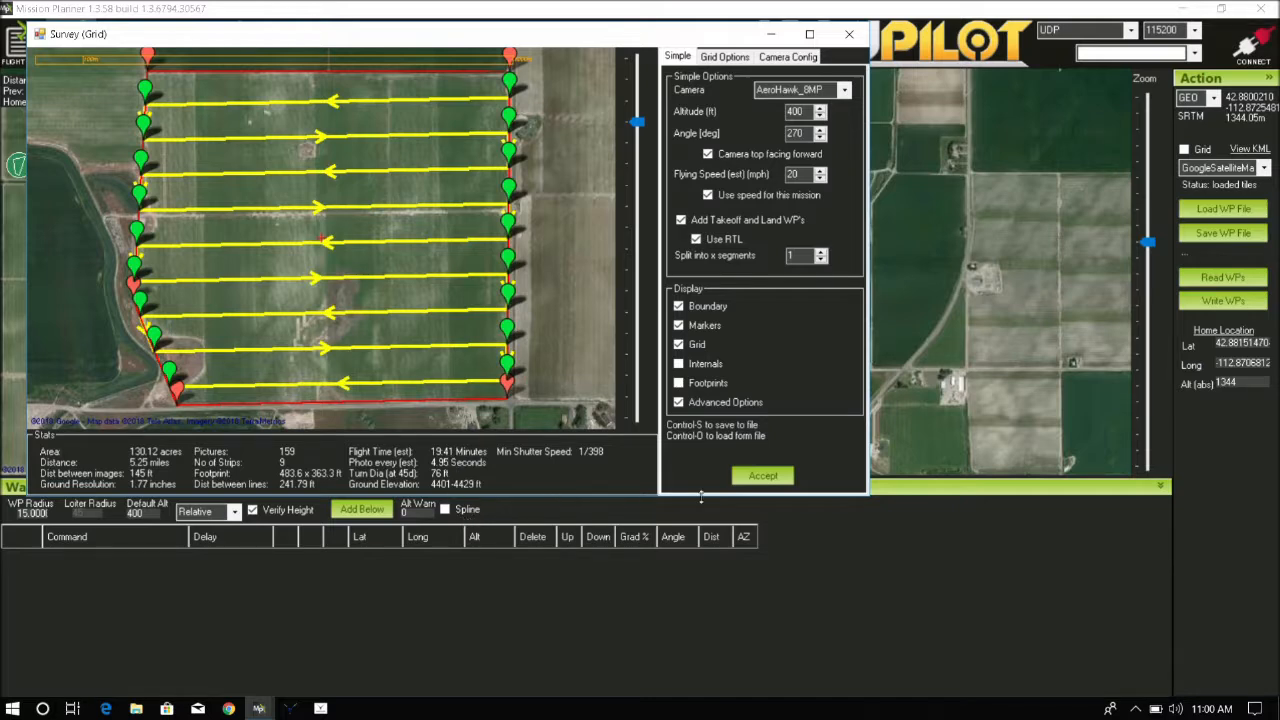
click(747, 479)
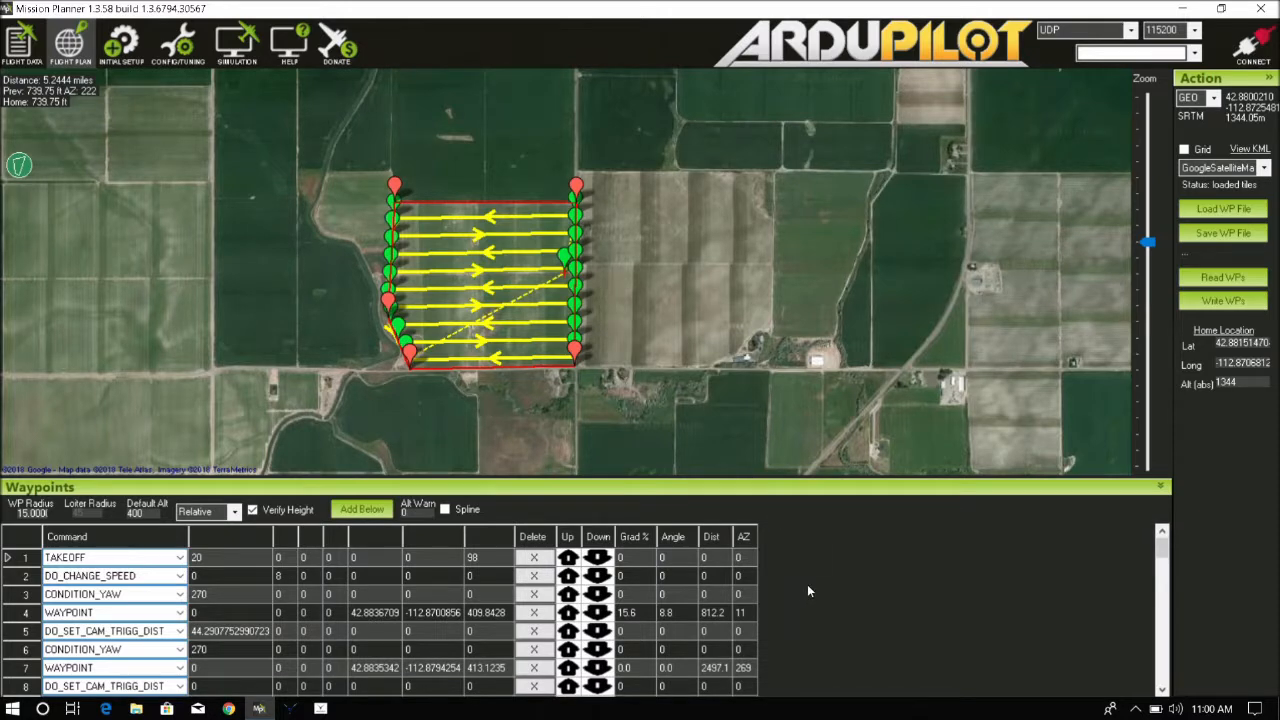
Save the waypoint file as "Roys field 159pics 60-50 20minutes"
click(1232, 232)
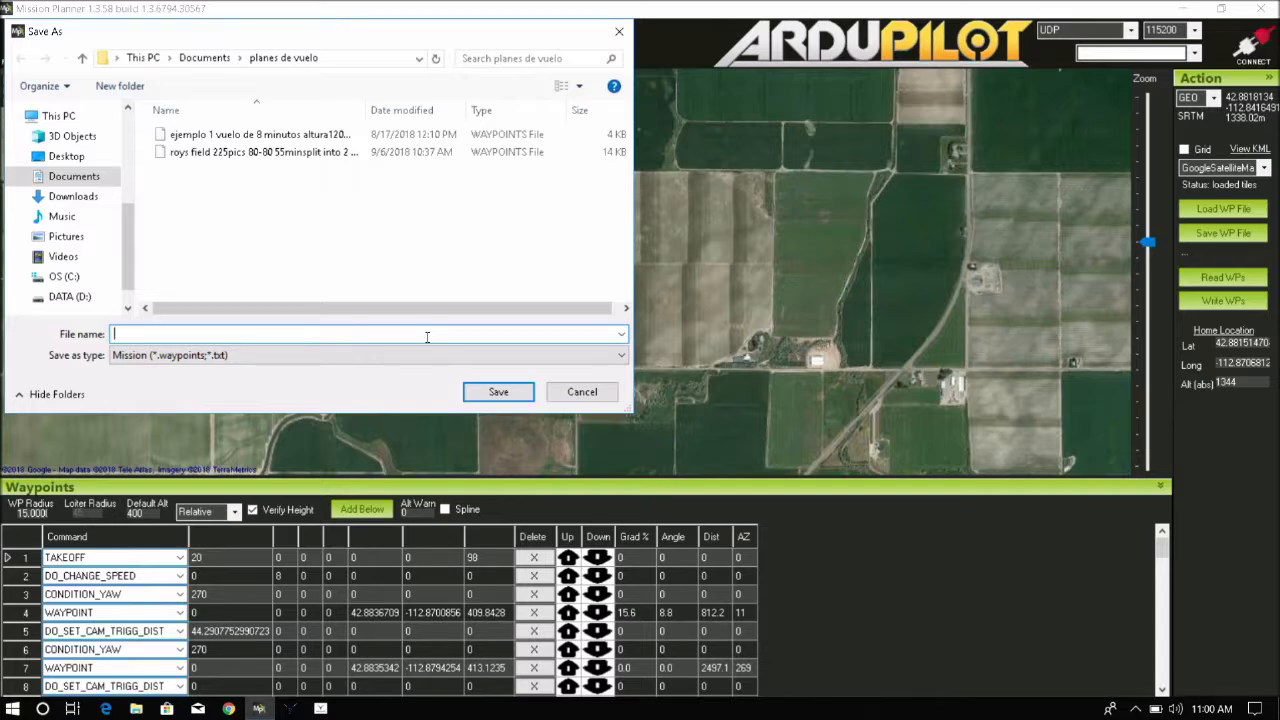
text(Roy s fi)
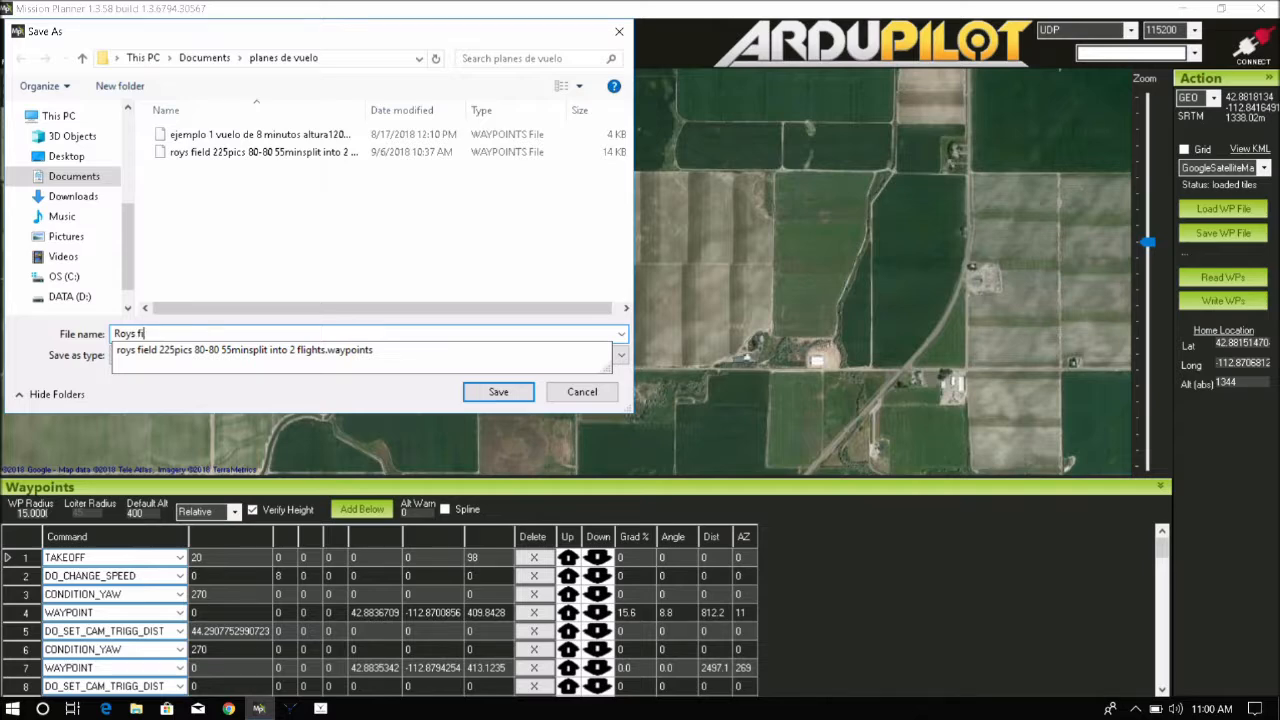
text(eld 159pics 60-50 20)
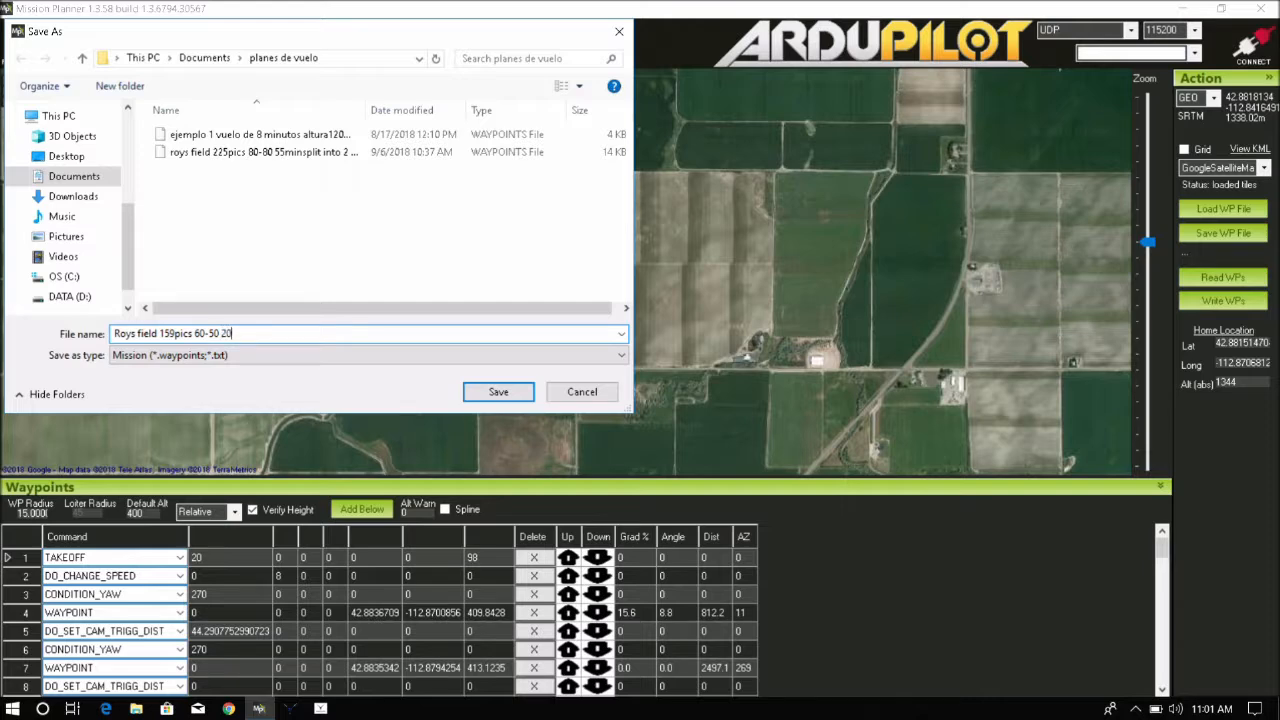
text(minutes)
click(478, 392)
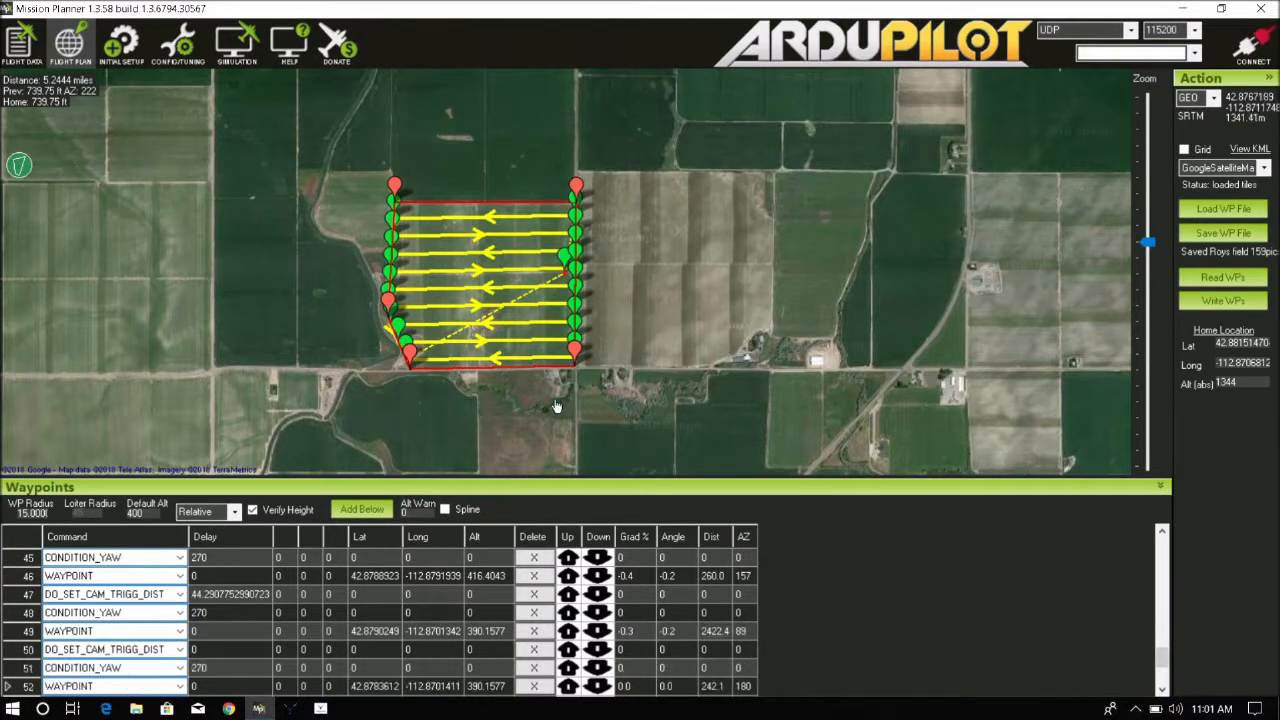
Clear the current mission from the map
right_click(616, 349)
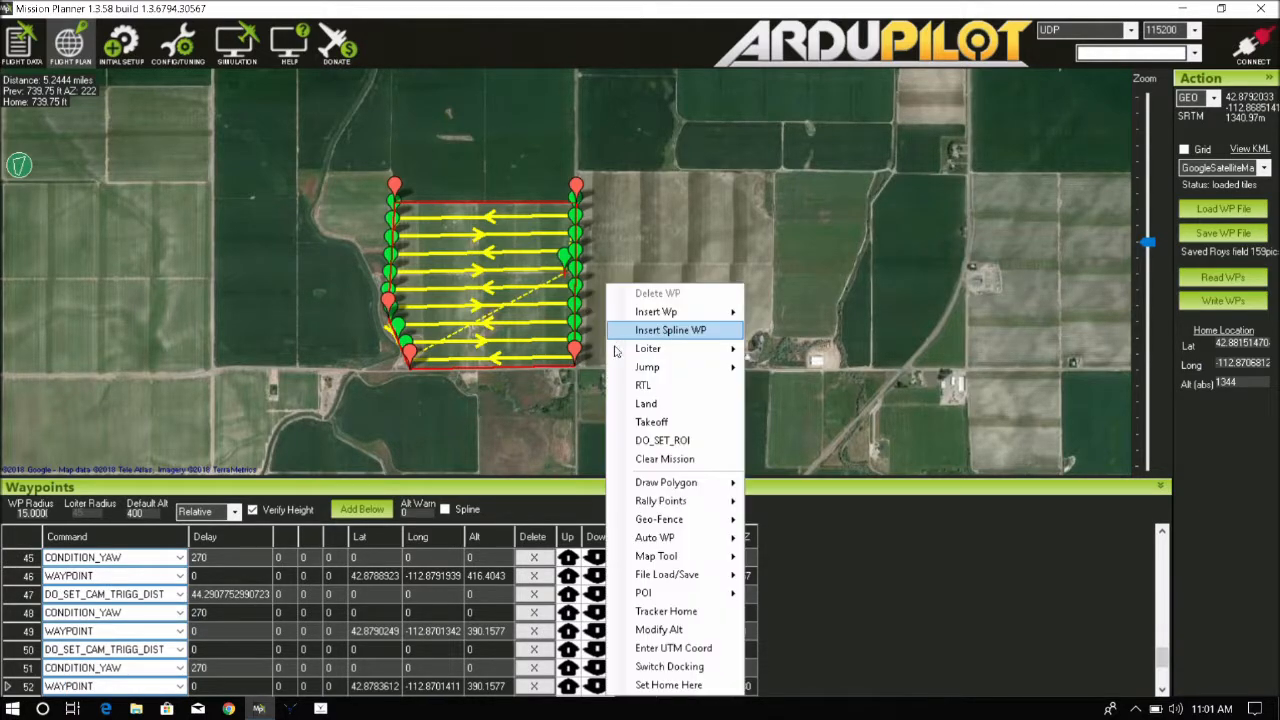
click(664, 459)
click(24, 170)
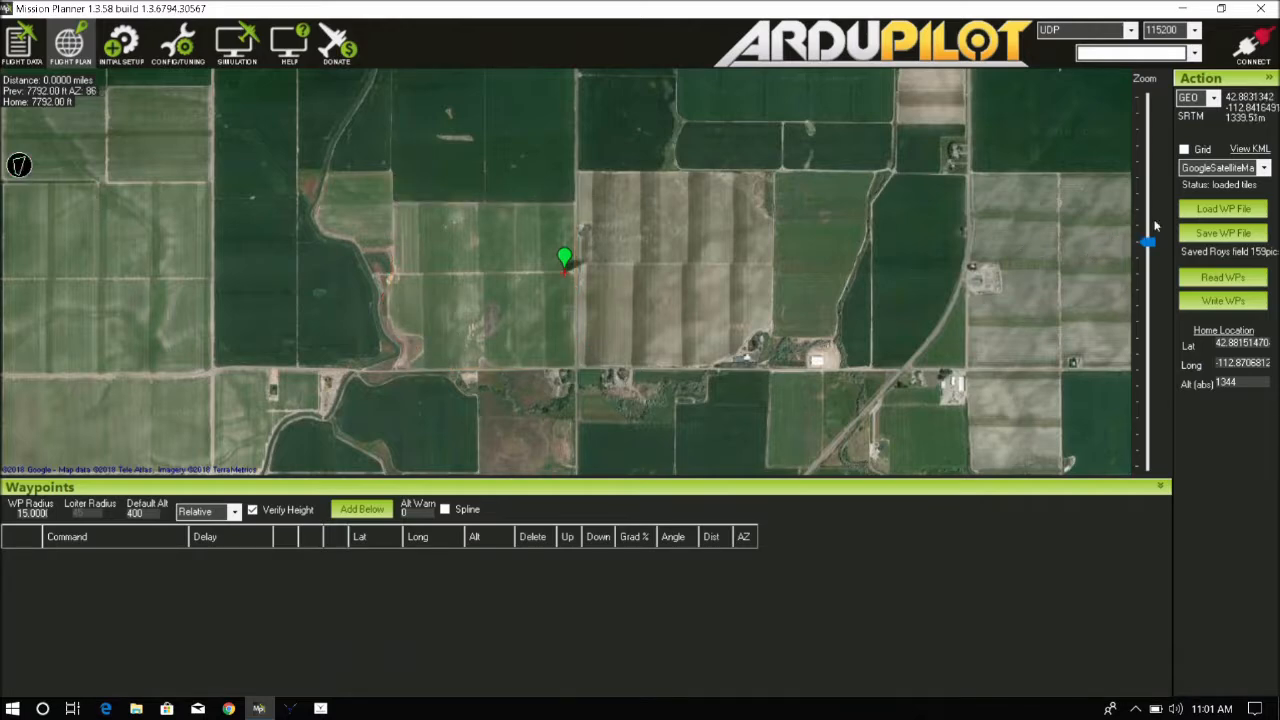
Load the waypoint file "Roys field 159pics 60-50 20minutes" and reset home to the loaded coordinates
click(1210, 214)
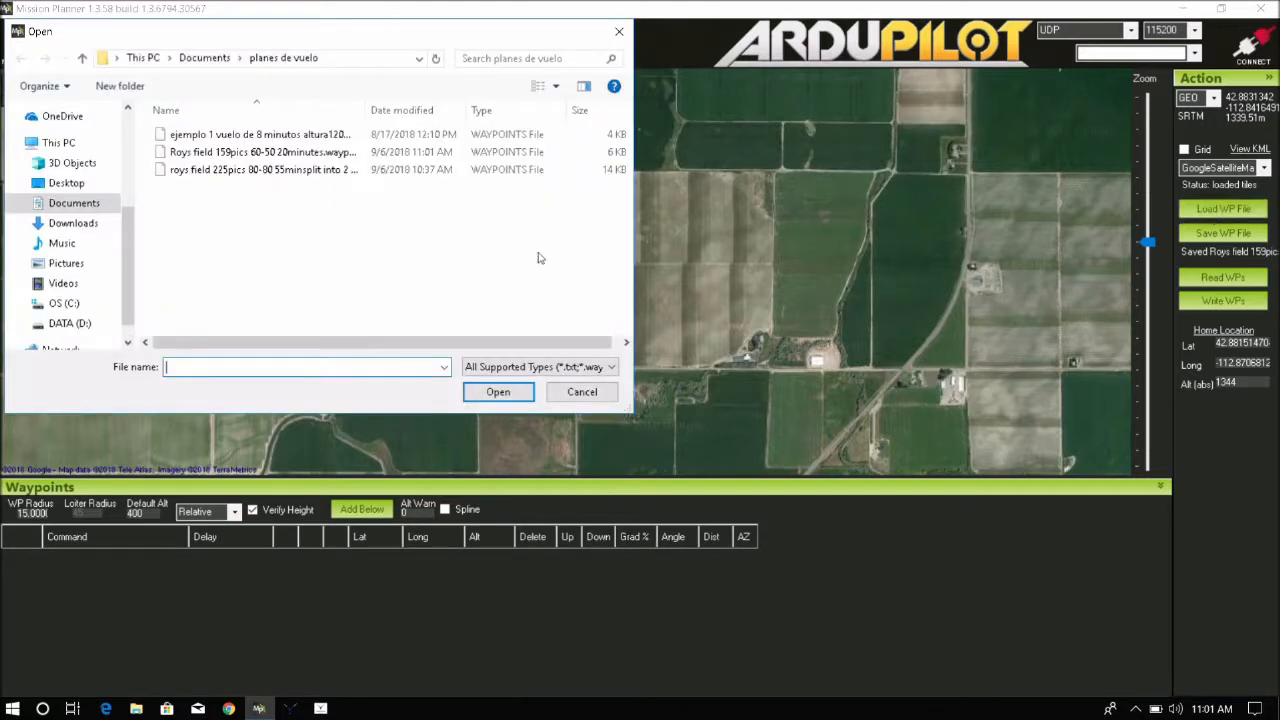
click(227, 155)
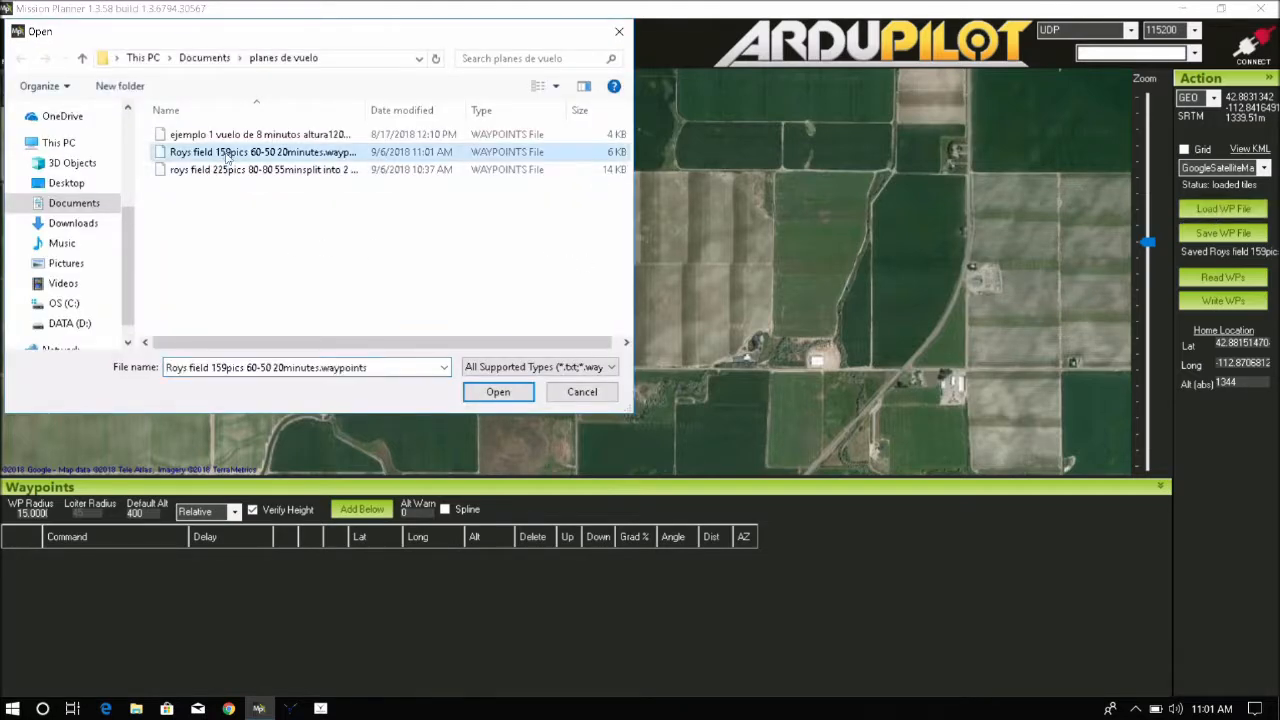
click(491, 391)
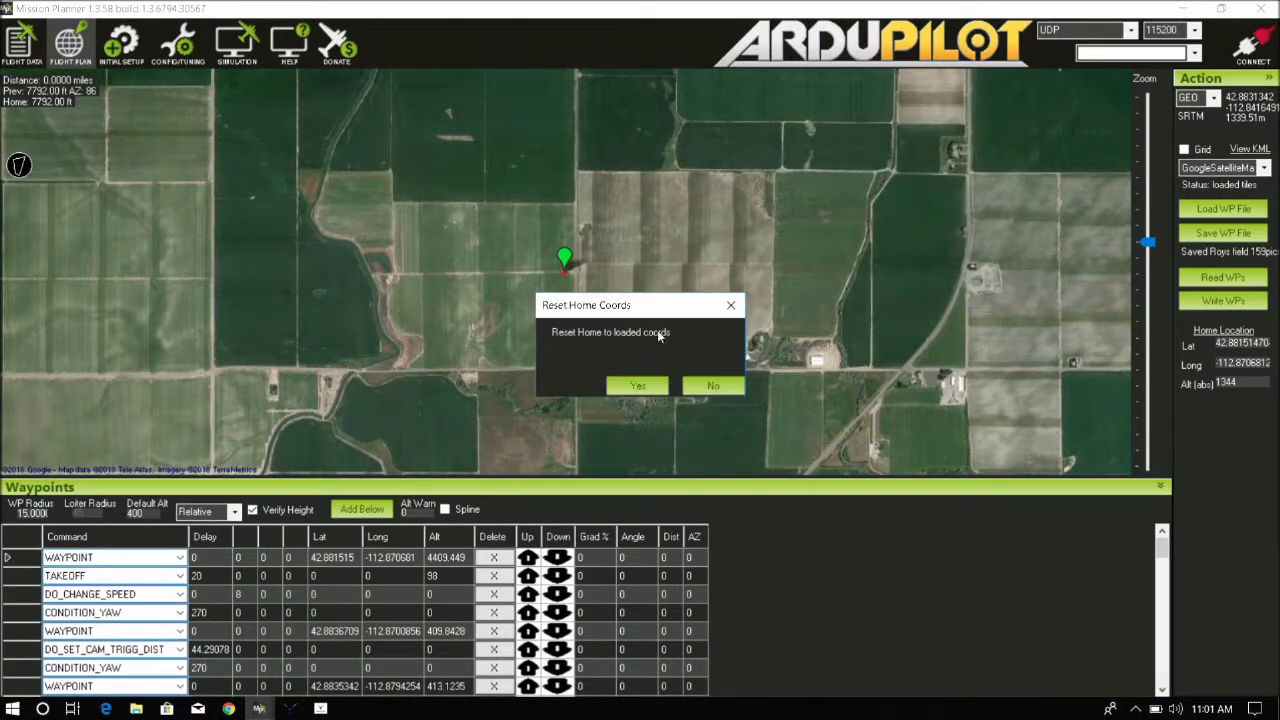
click(639, 385)
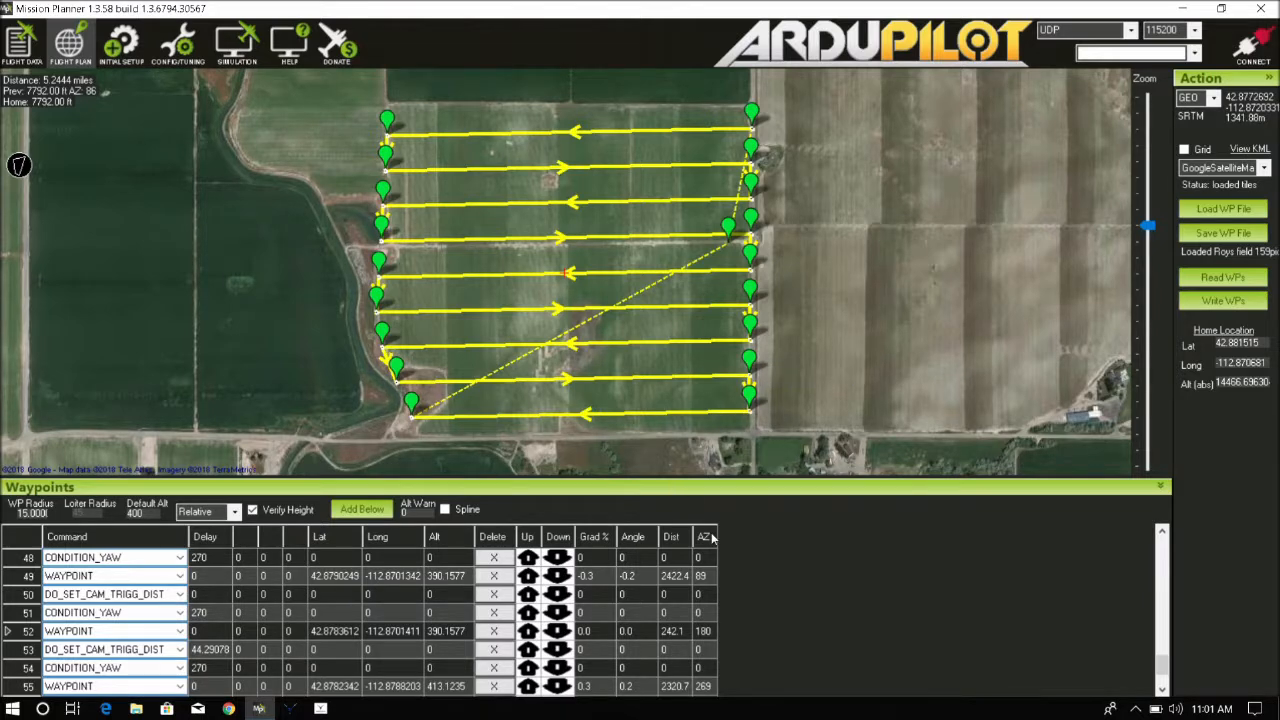
Connect to the drone over COM3
click(656, 599)
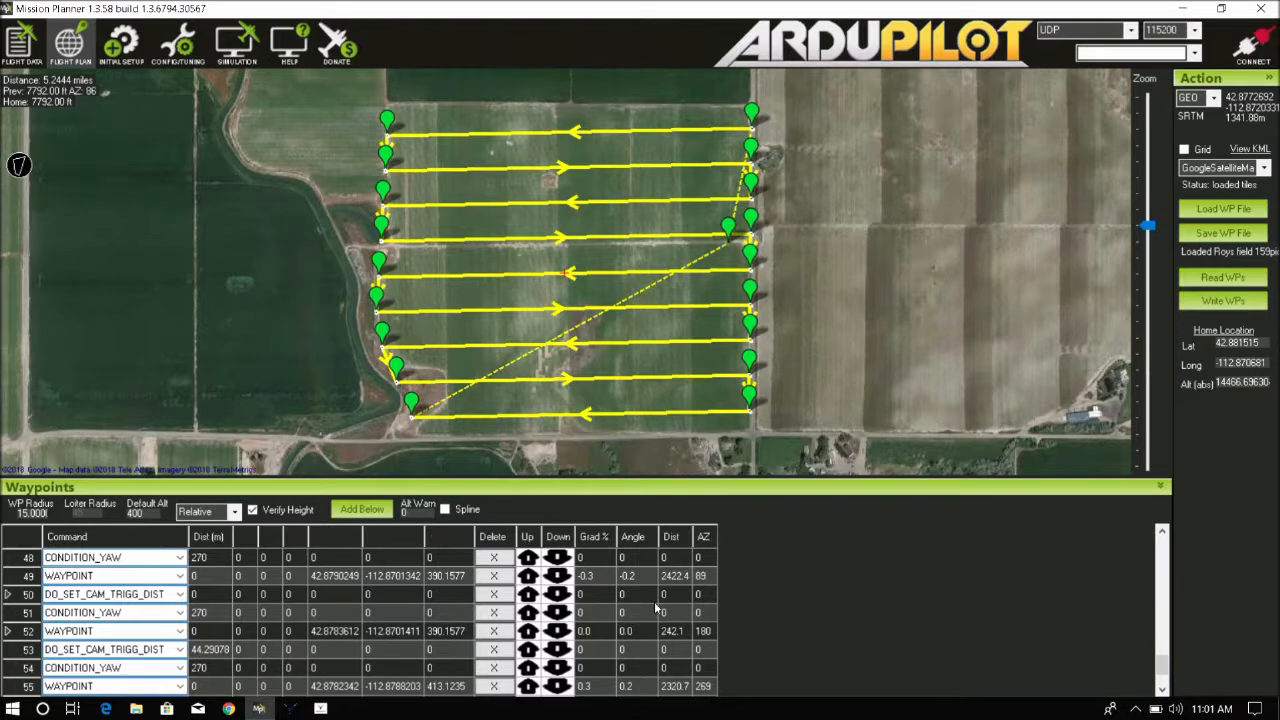
click(639, 653)
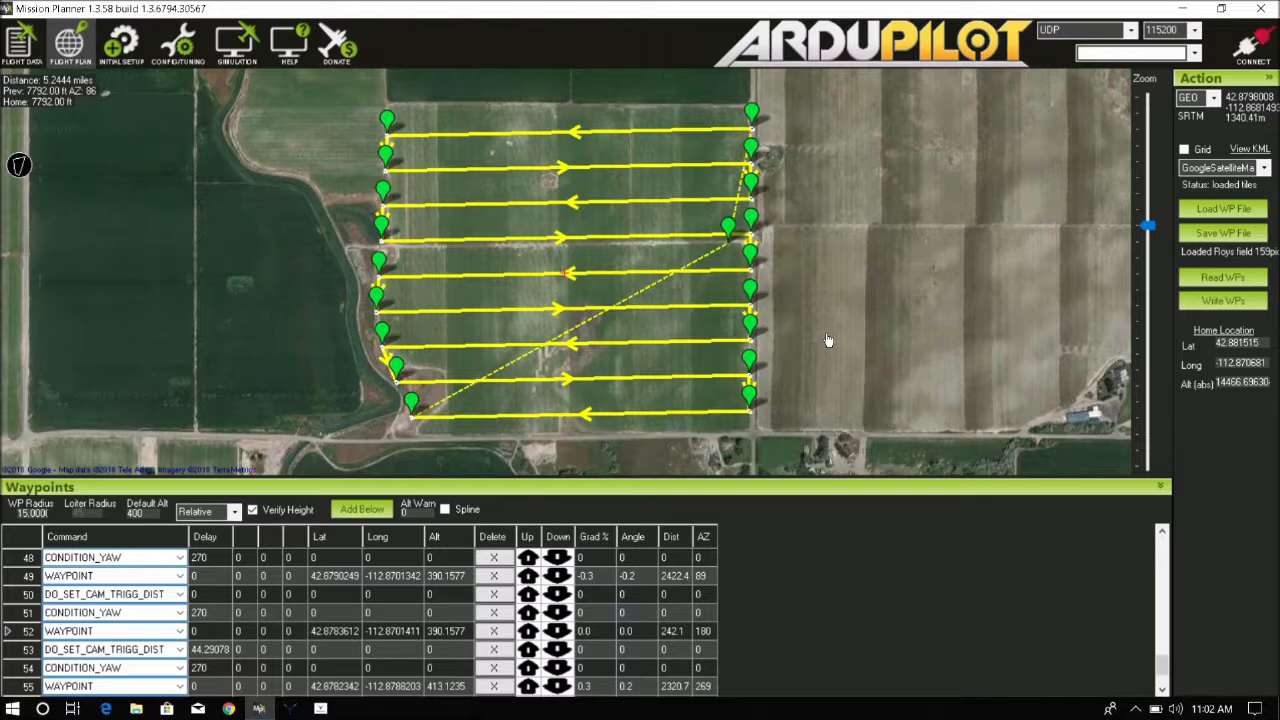
click(1130, 30)
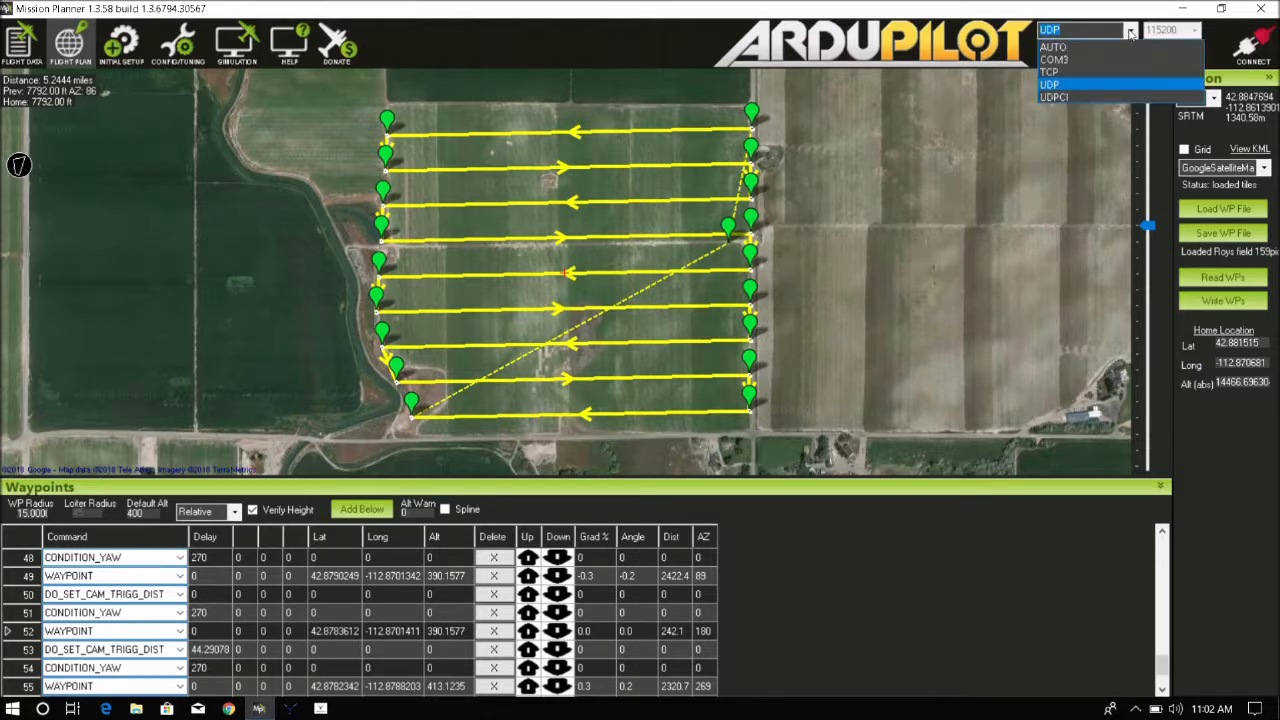
click(1071, 59)
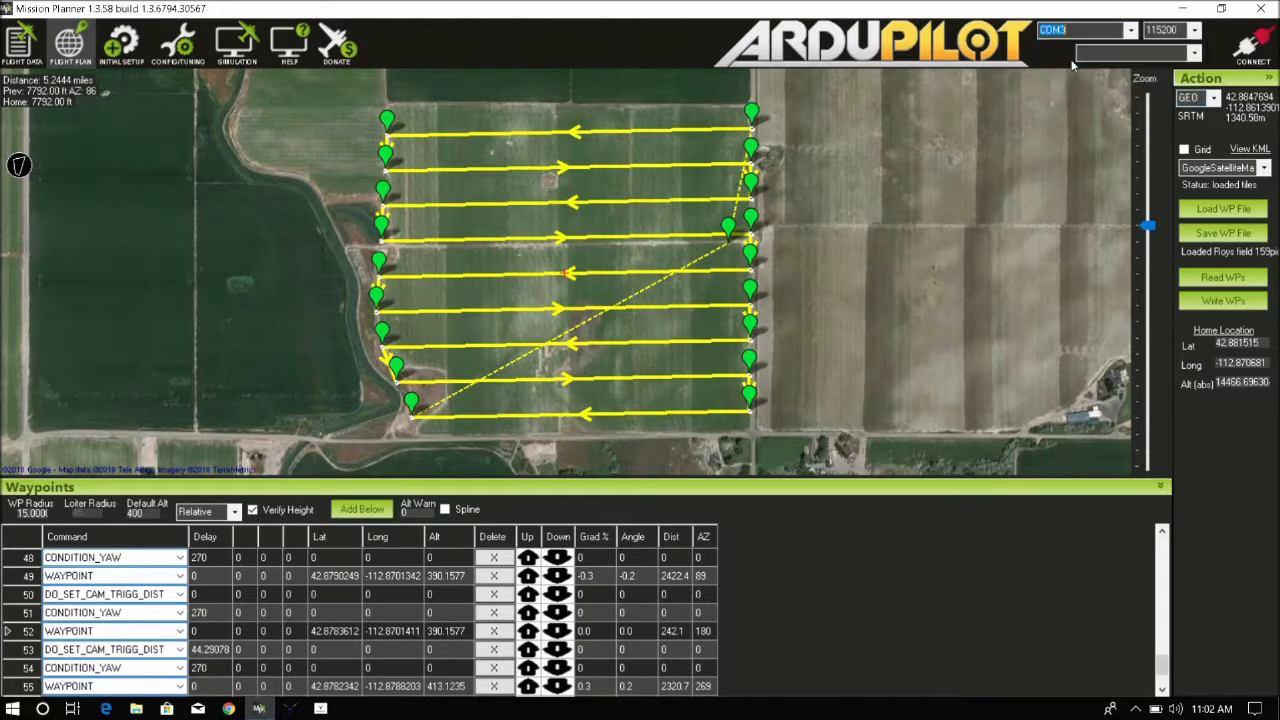
click(1248, 45)
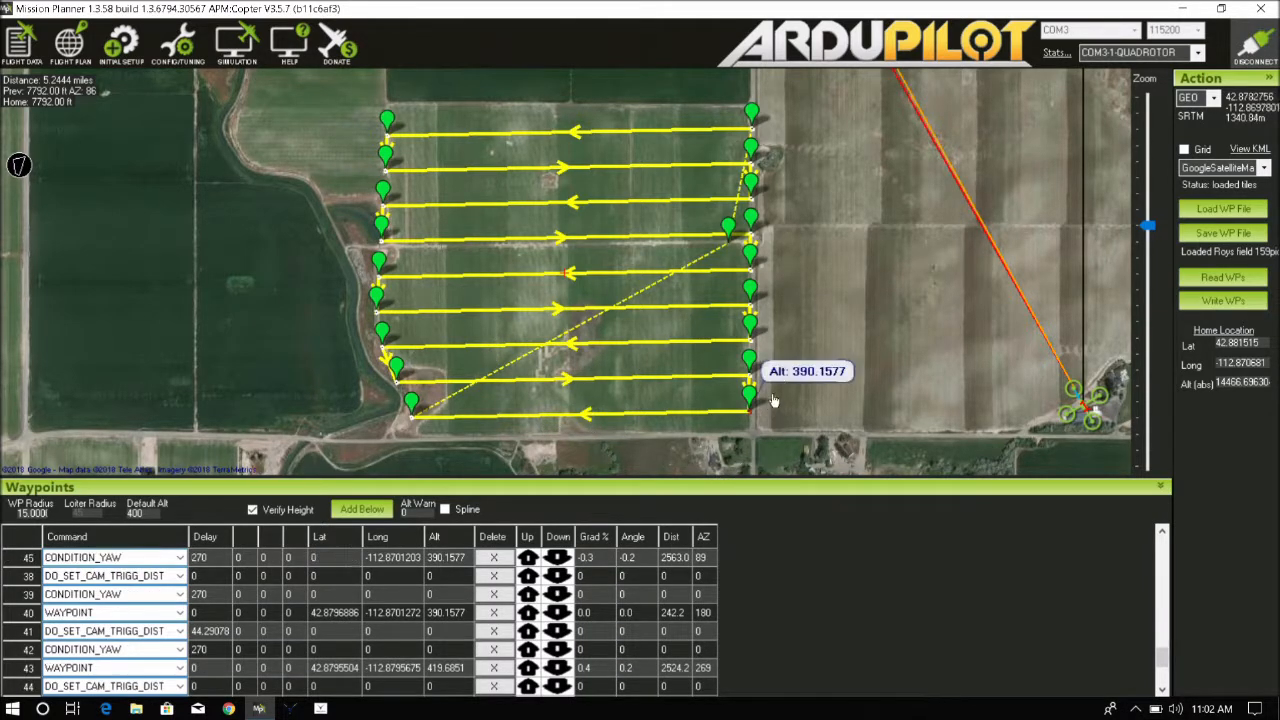
Write the survey waypoints to the drone and read them back
click(1238, 303)
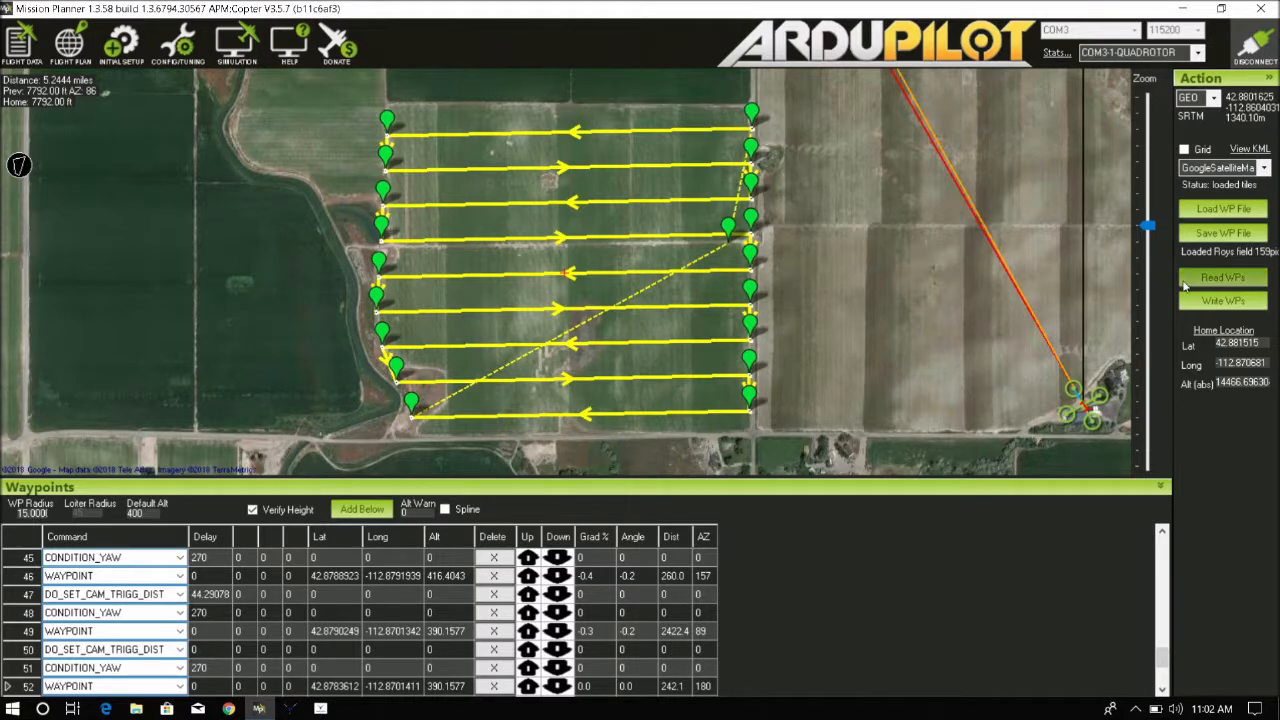
click(1222, 278)
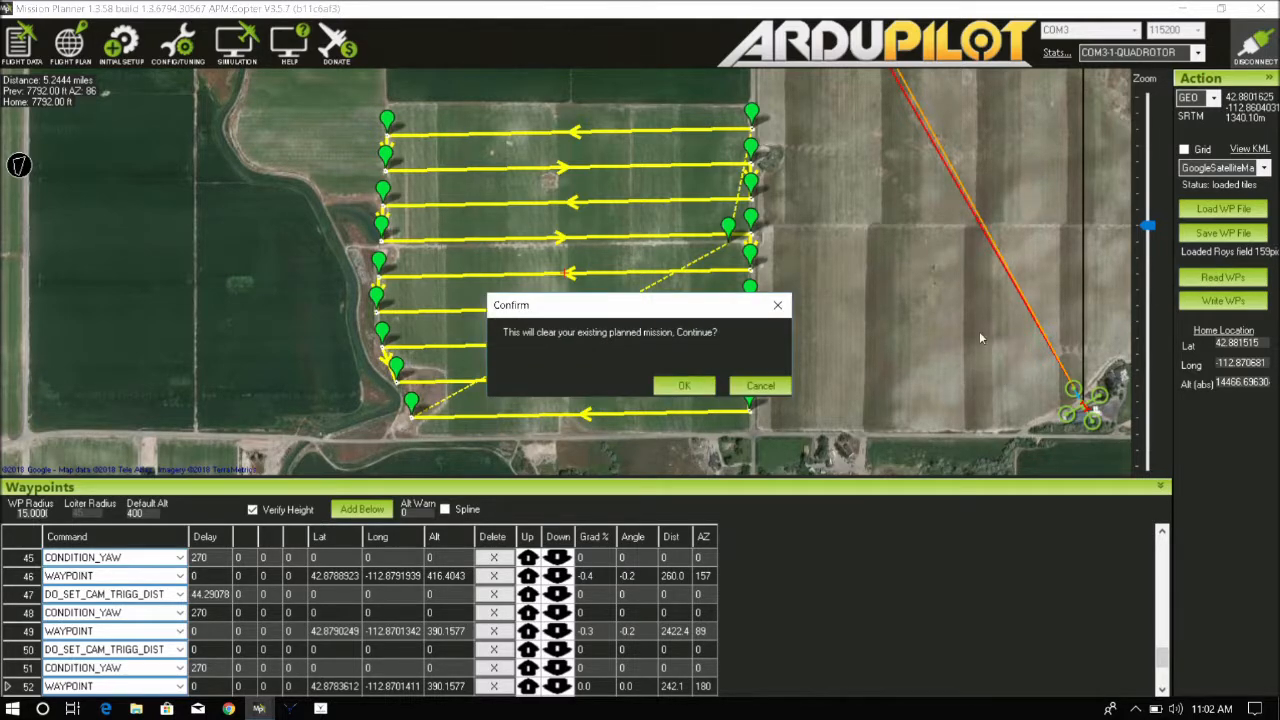
click(684, 385)
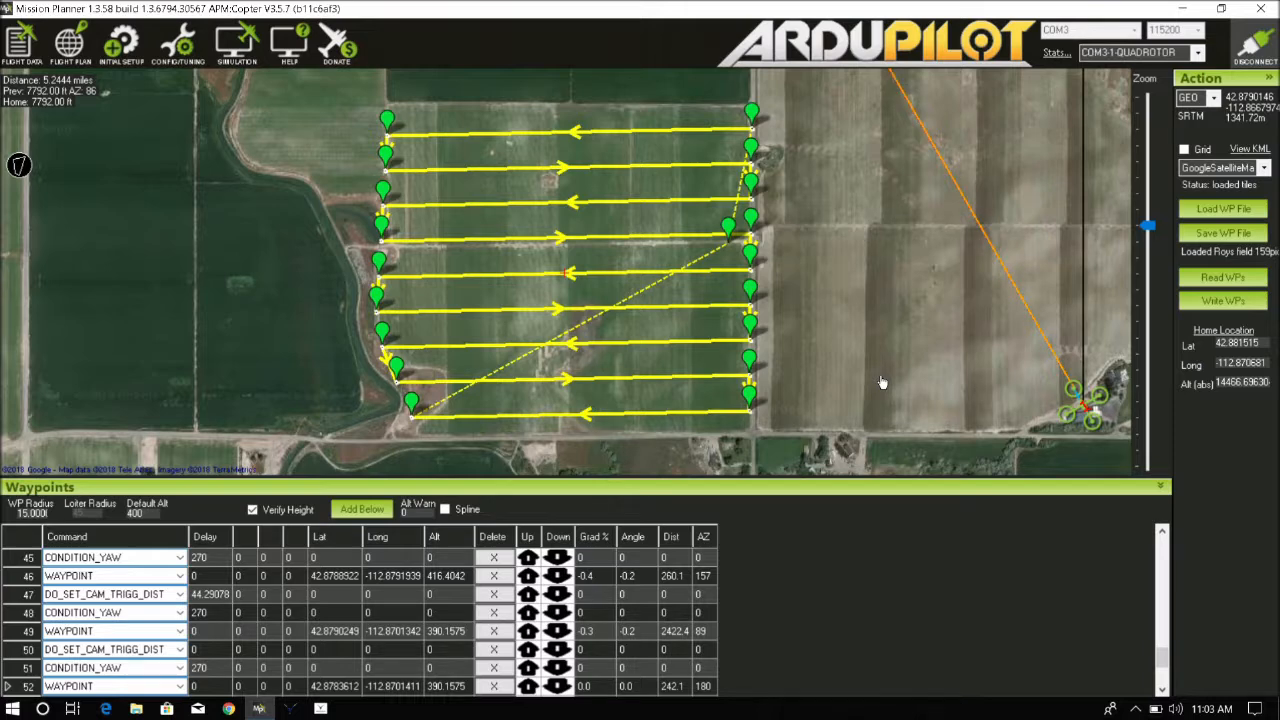
Disconnect from the drone and join the ardupilot Wi-Fi network
click(1266, 57)
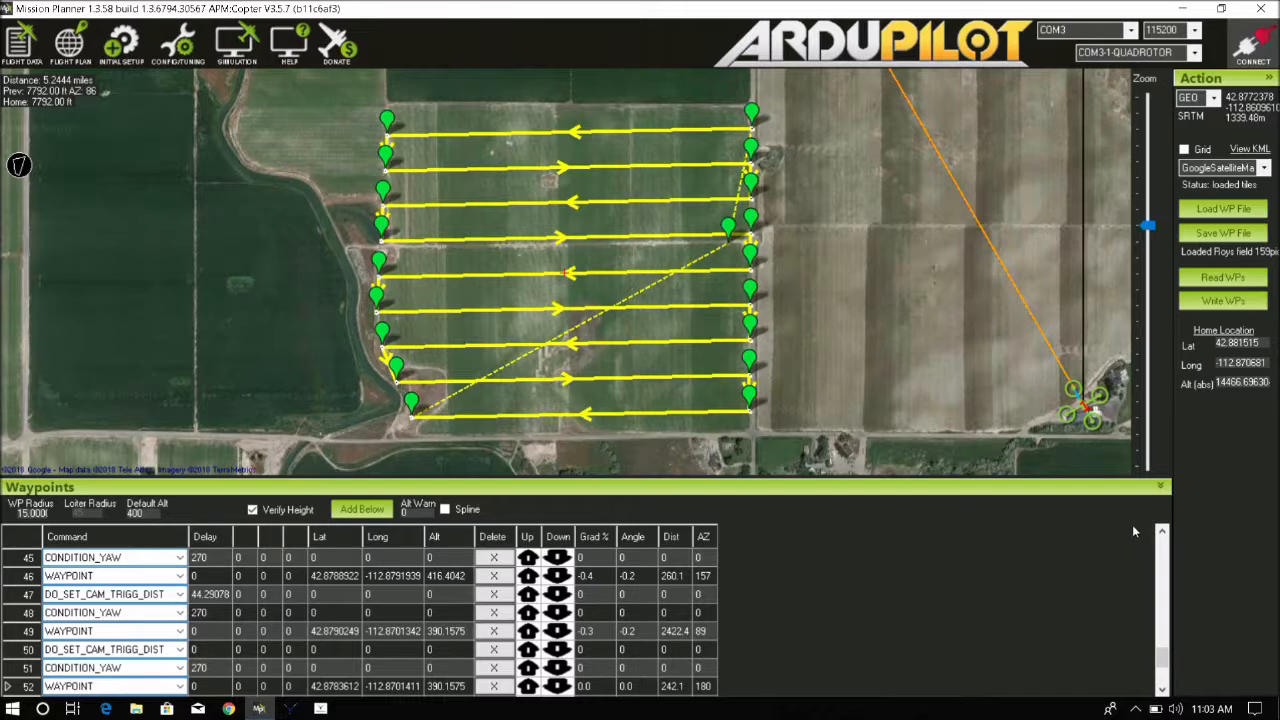
click(1134, 708)
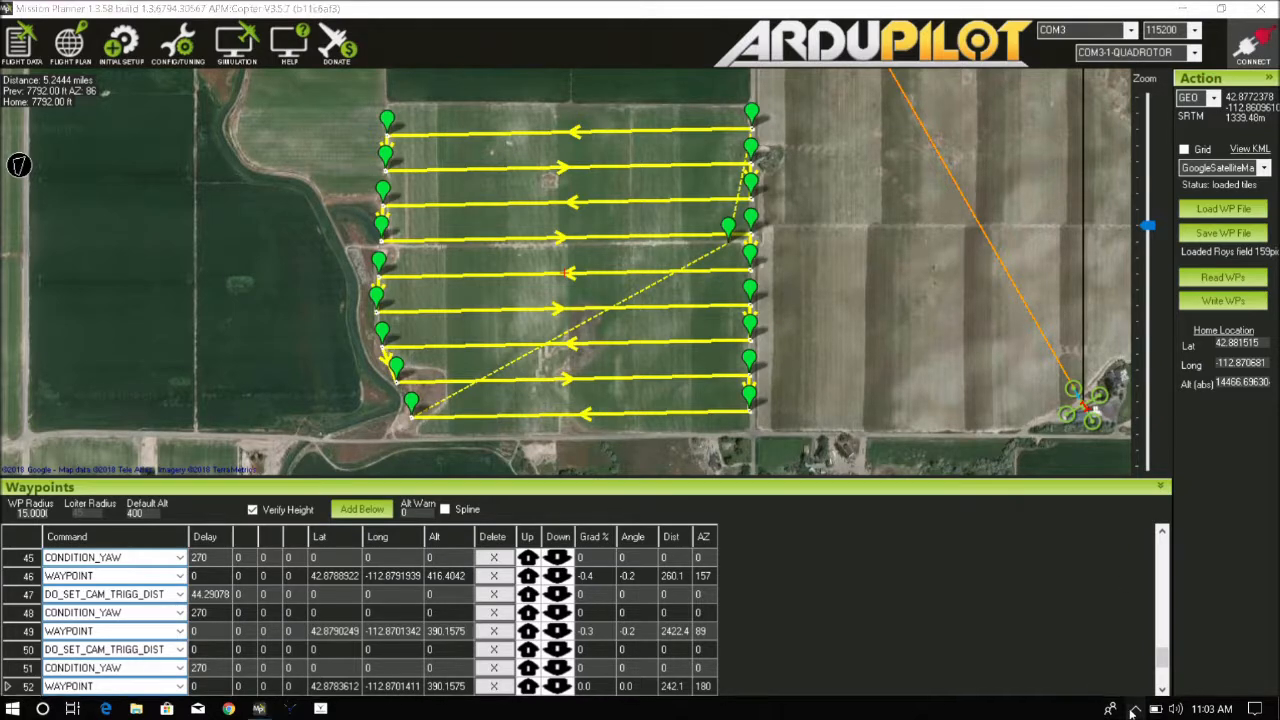
click(1102, 679)
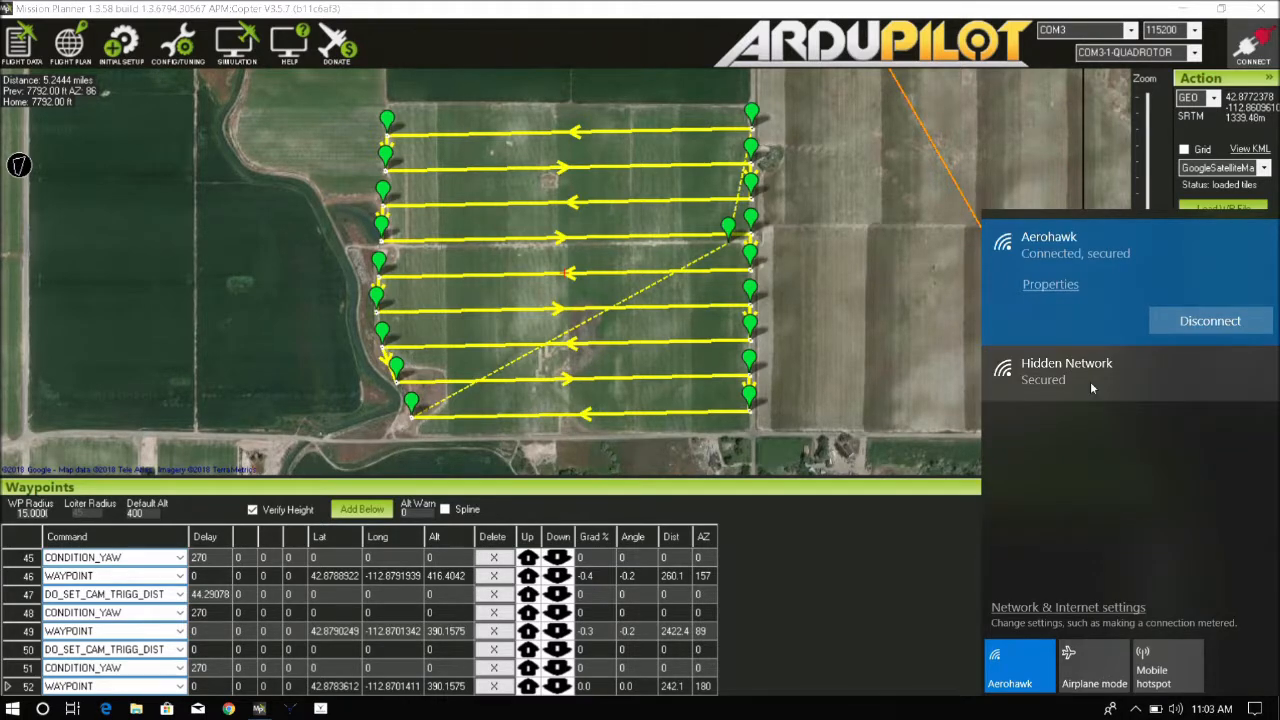
click(1014, 663)
click(1016, 668)
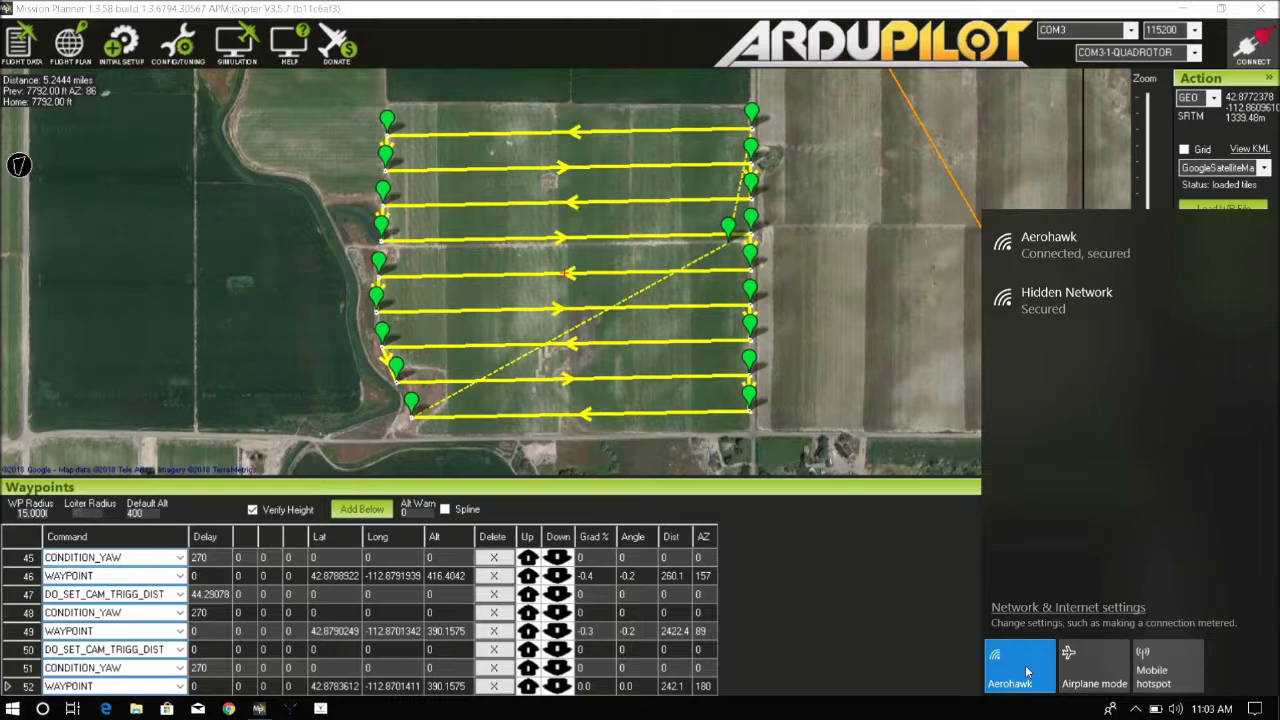
click(1020, 665)
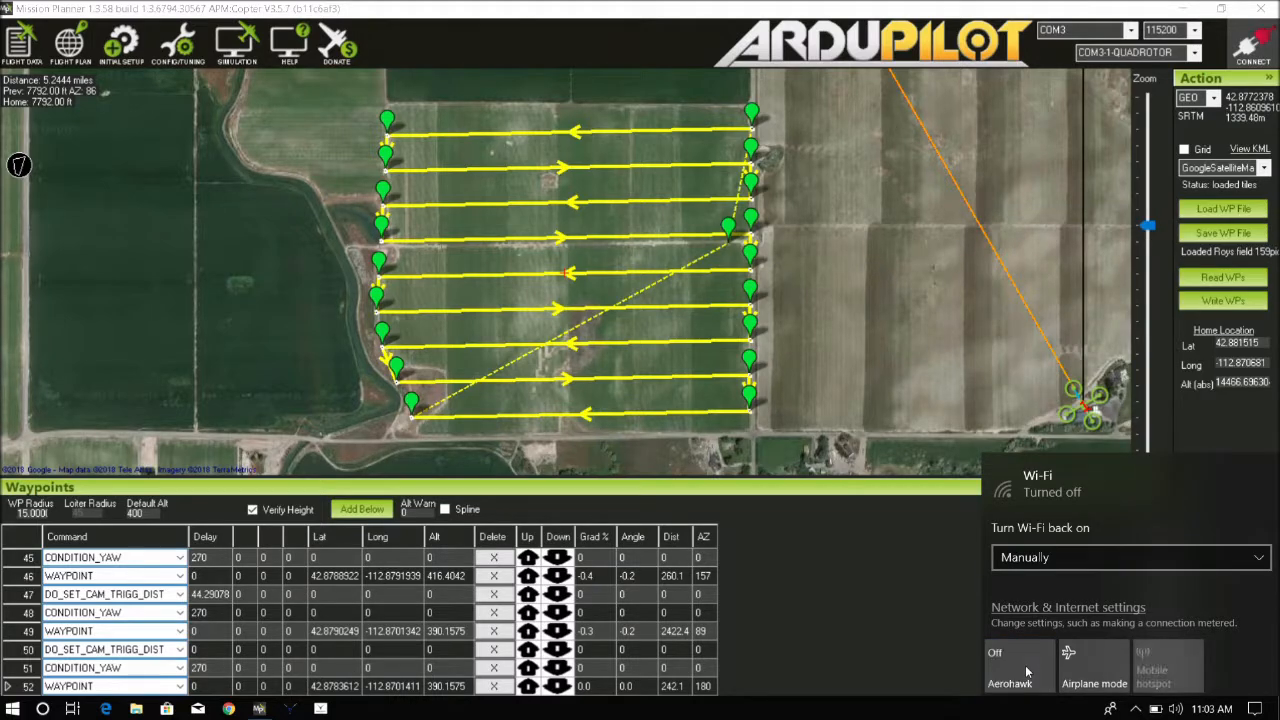
click(1020, 665)
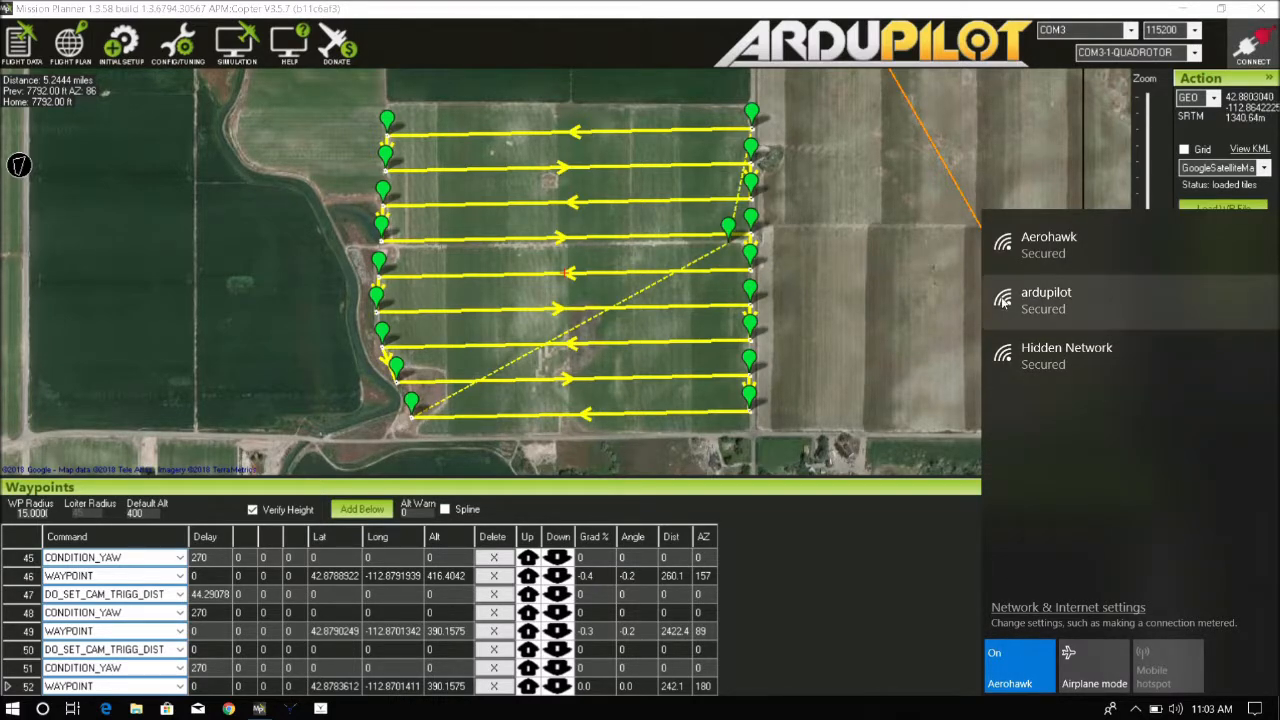
click(1035, 305)
click(1207, 376)
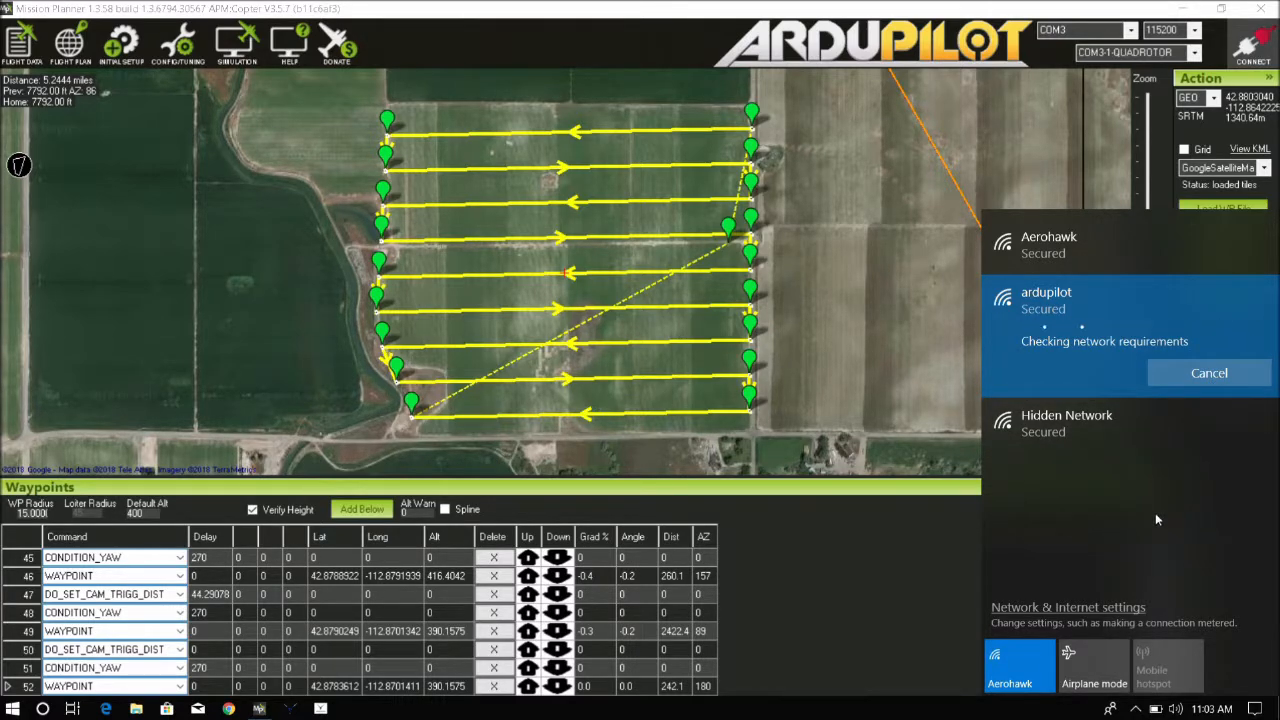
click(951, 578)
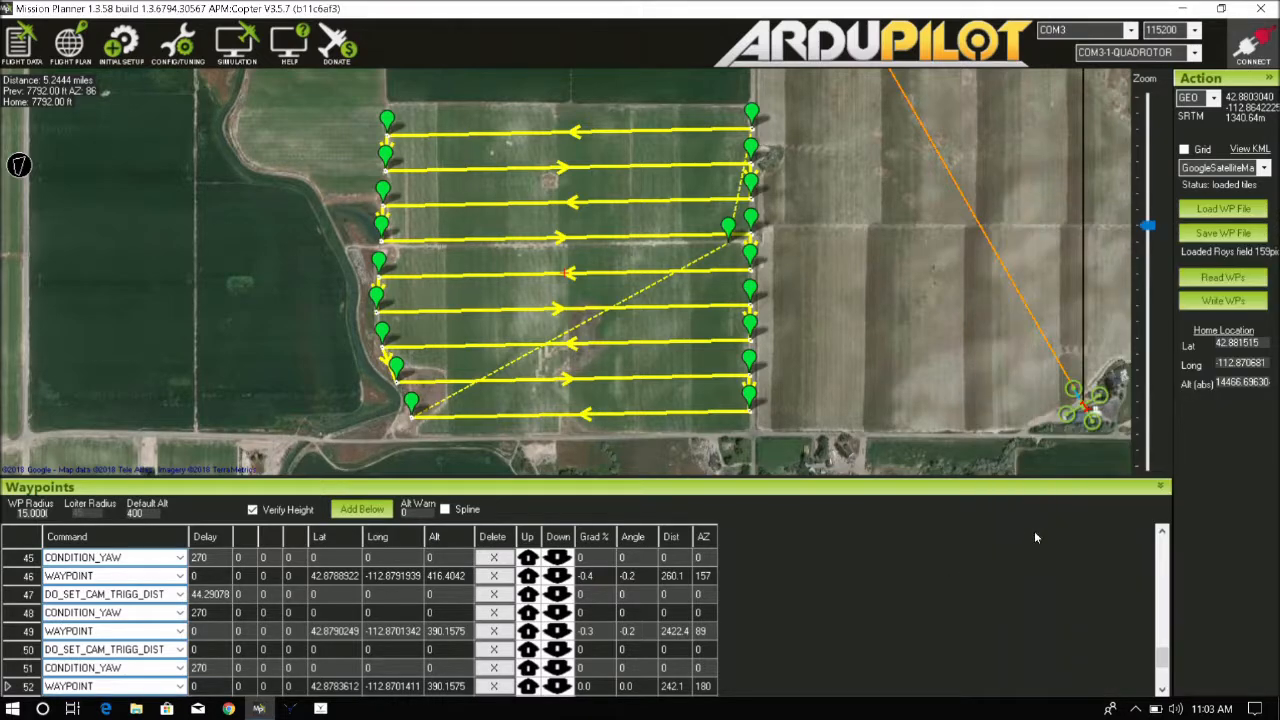
Connect over UDP on local port 14550 and read the waypoints from the drone
click(1130, 31)
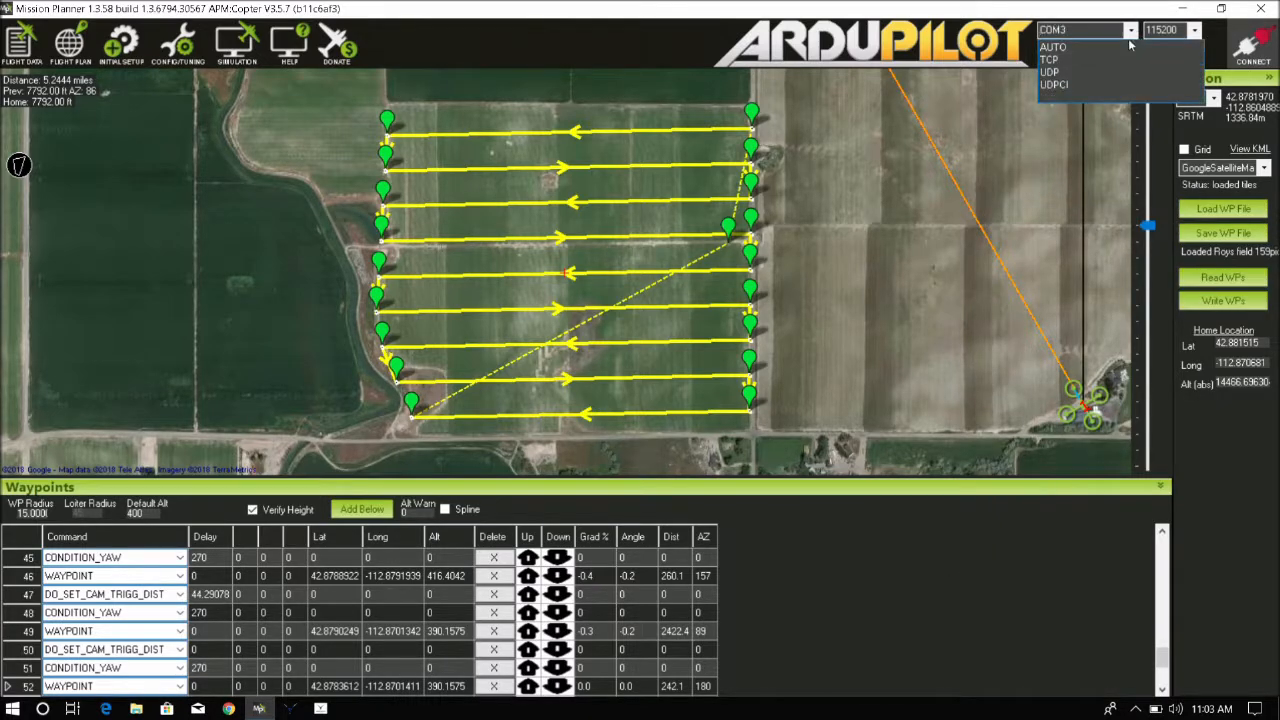
click(1068, 73)
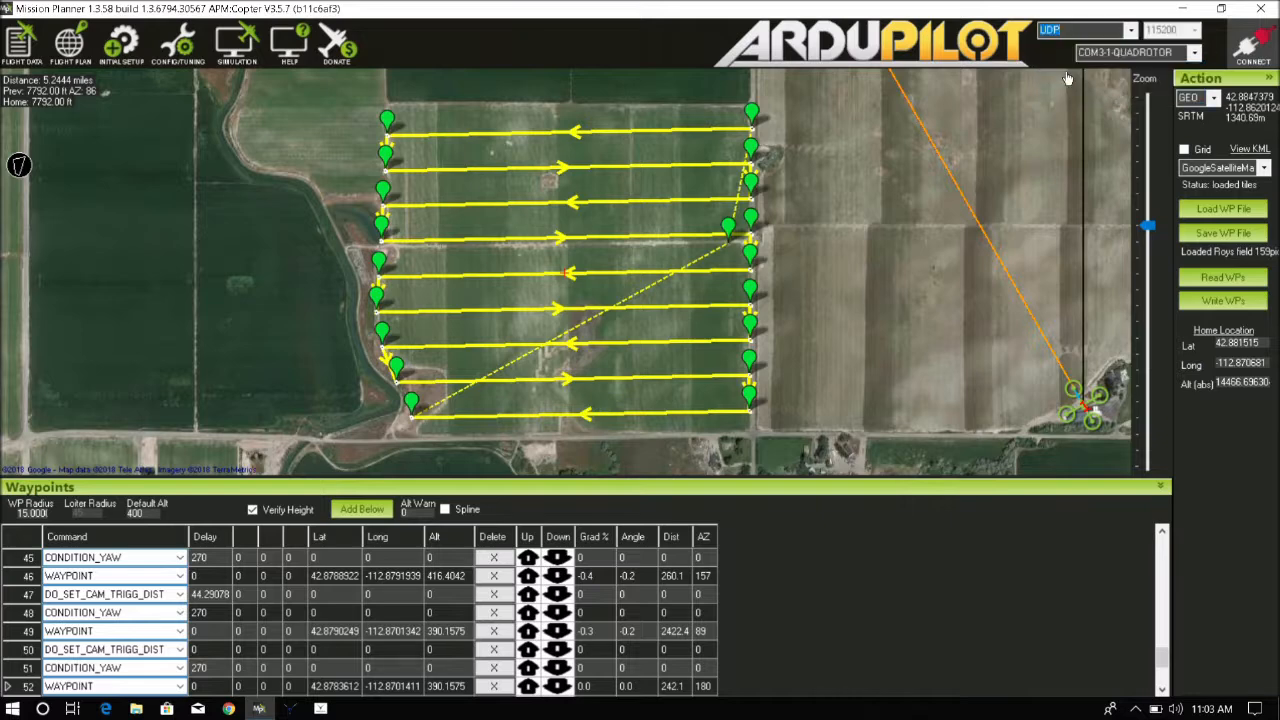
click(1255, 47)
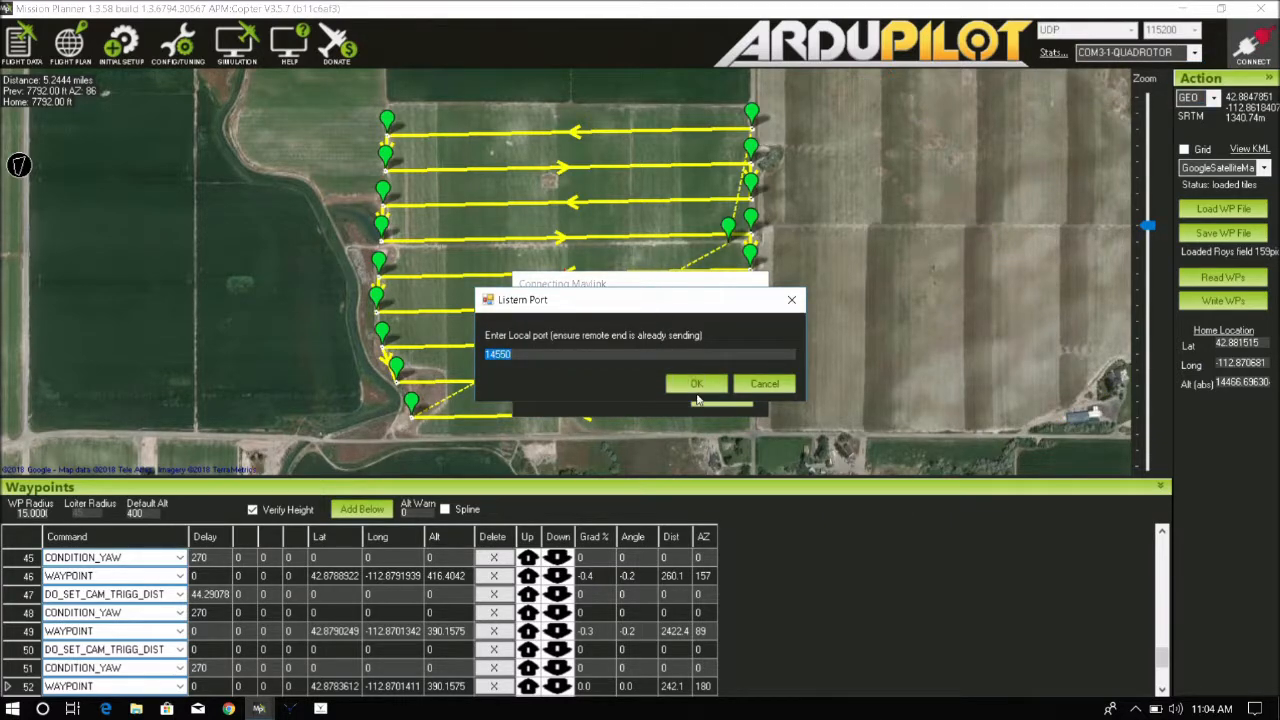
click(701, 388)
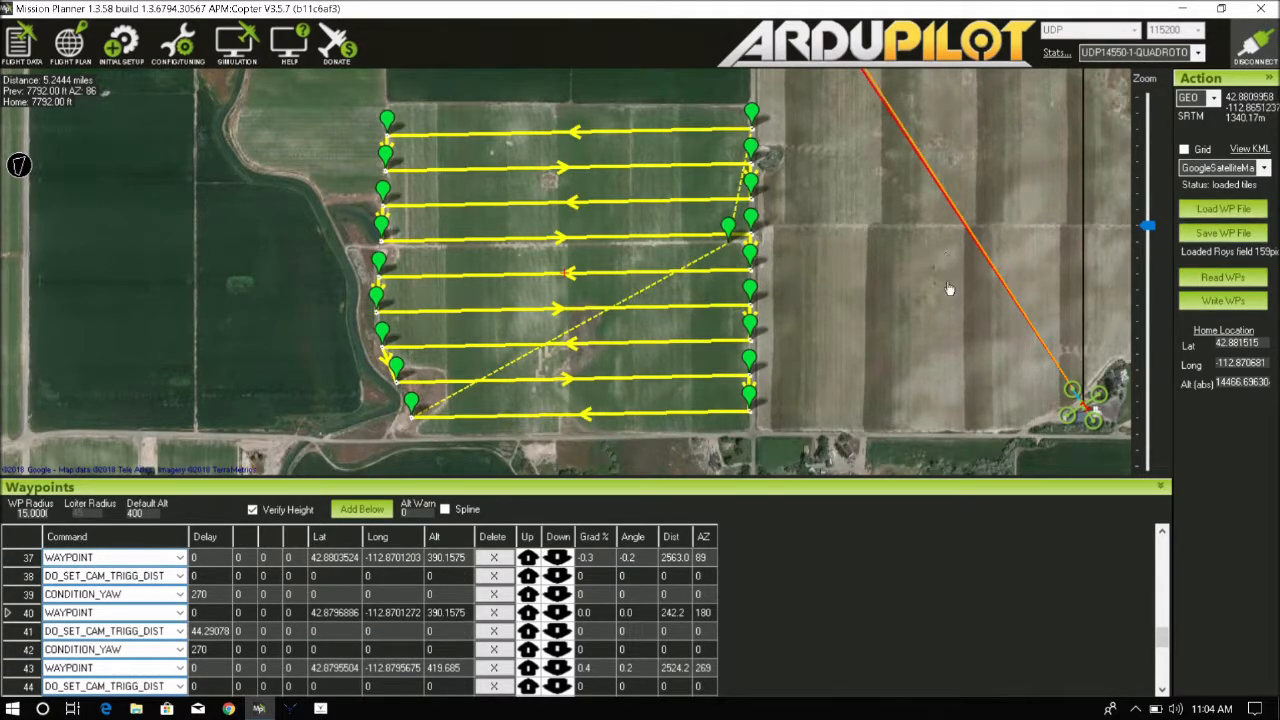
click(1232, 278)
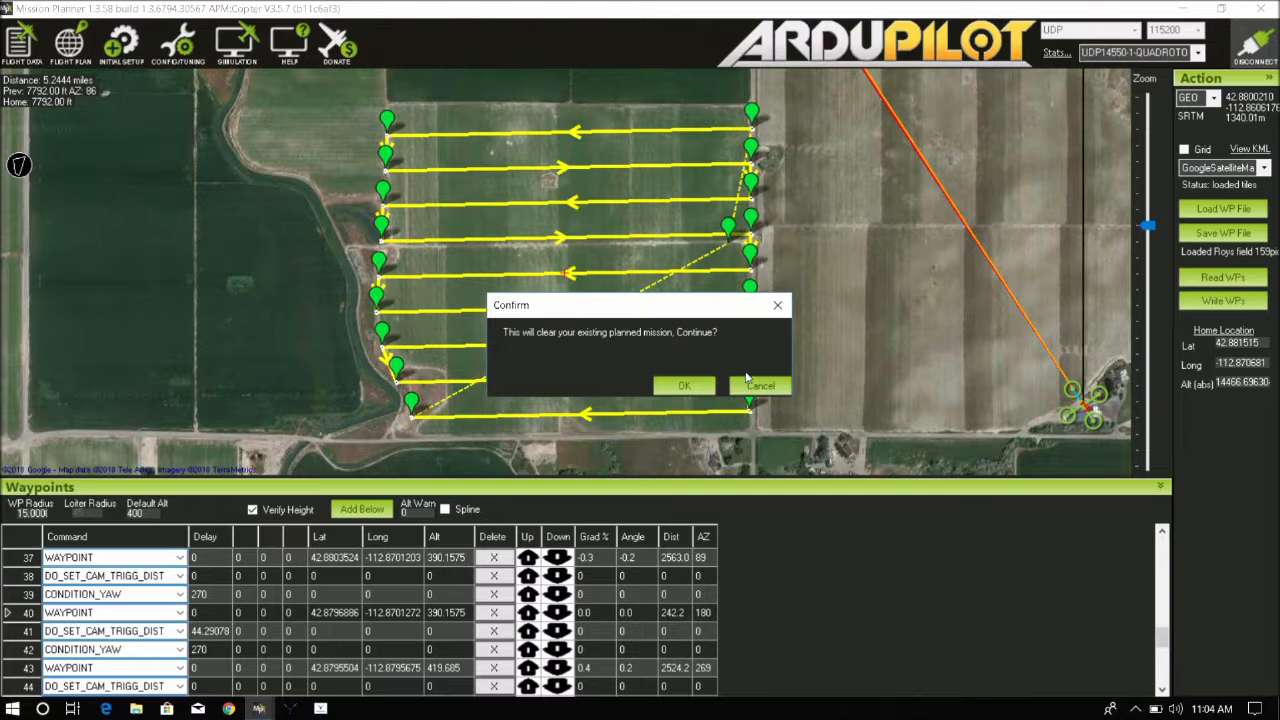
click(690, 386)
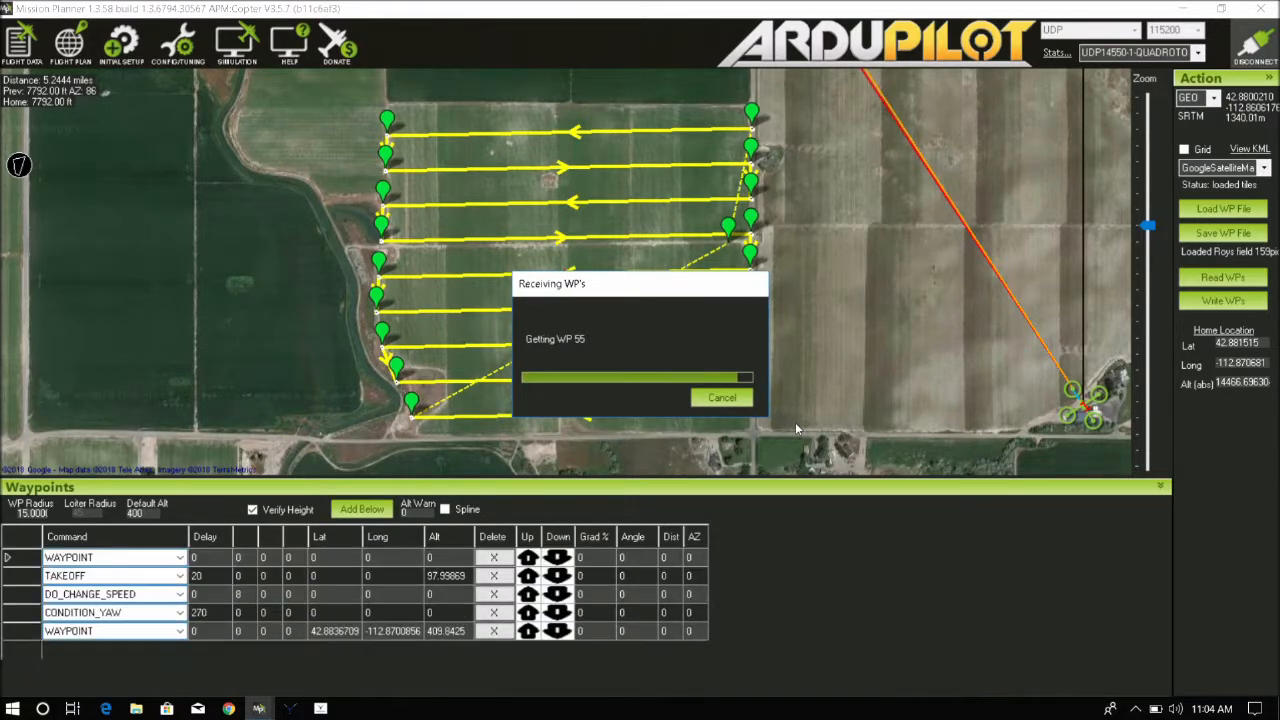
click(1208, 217)
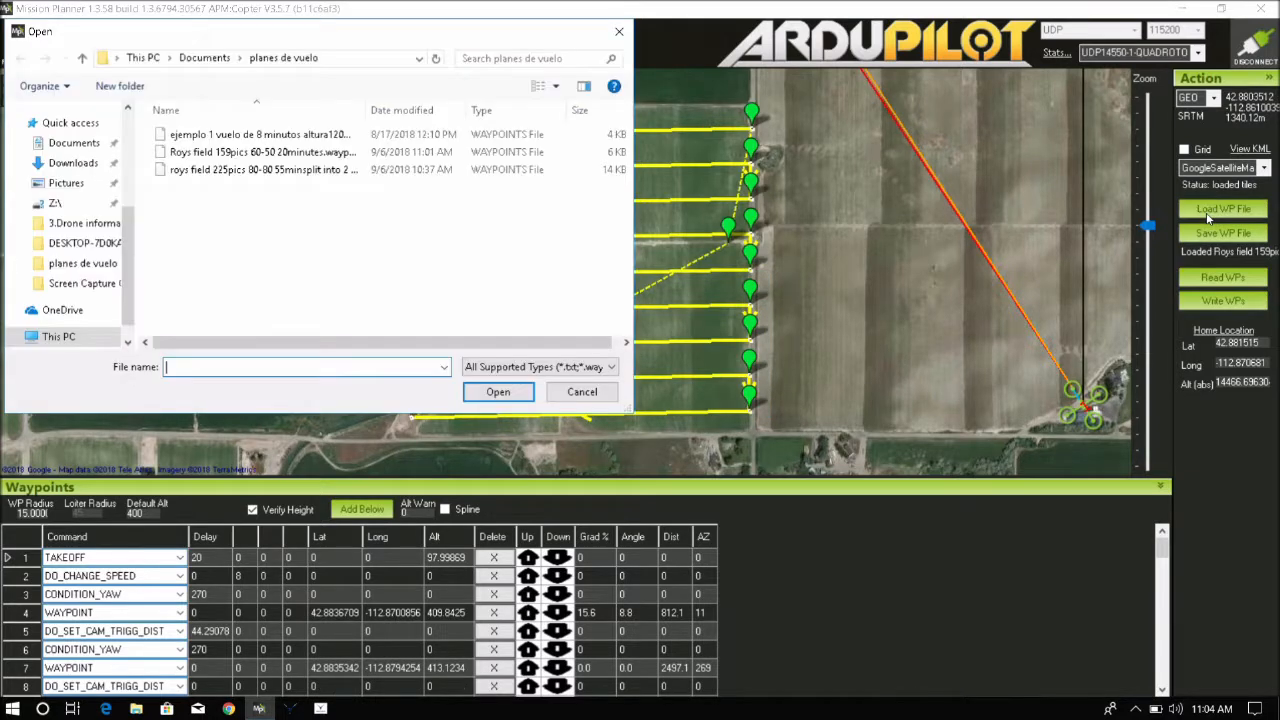
click(278, 138)
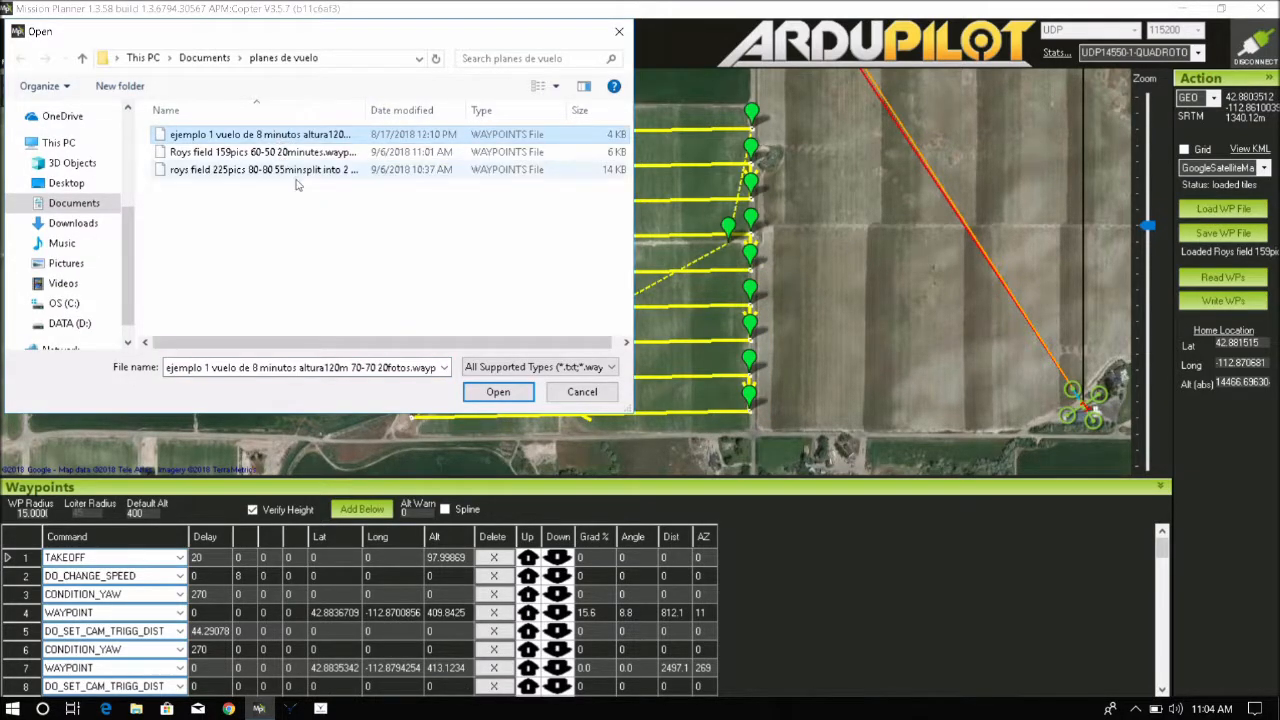
click(586, 396)
Clear the mission and load the waypoint file "ejemplo 1 vuelo de 8 minutos altura120m 70-70 20fotos", resetting home to its coordinates
right_click(655, 336)
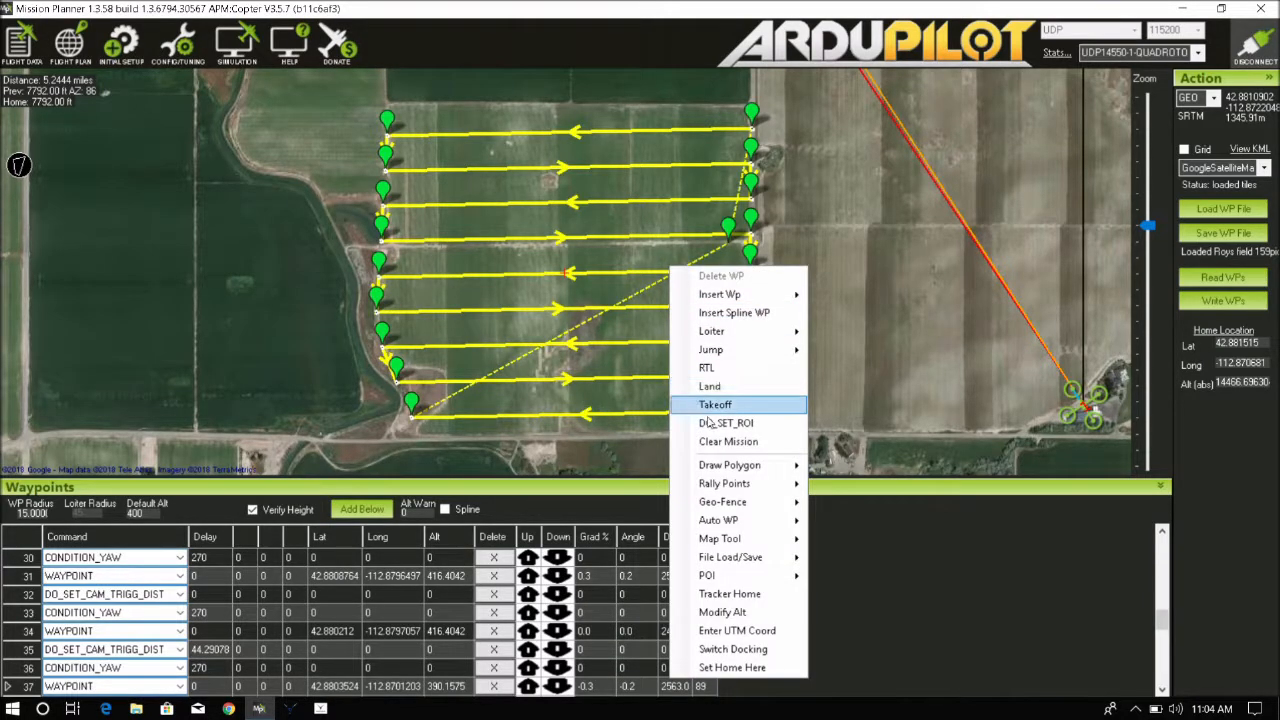
click(817, 440)
click(1222, 208)
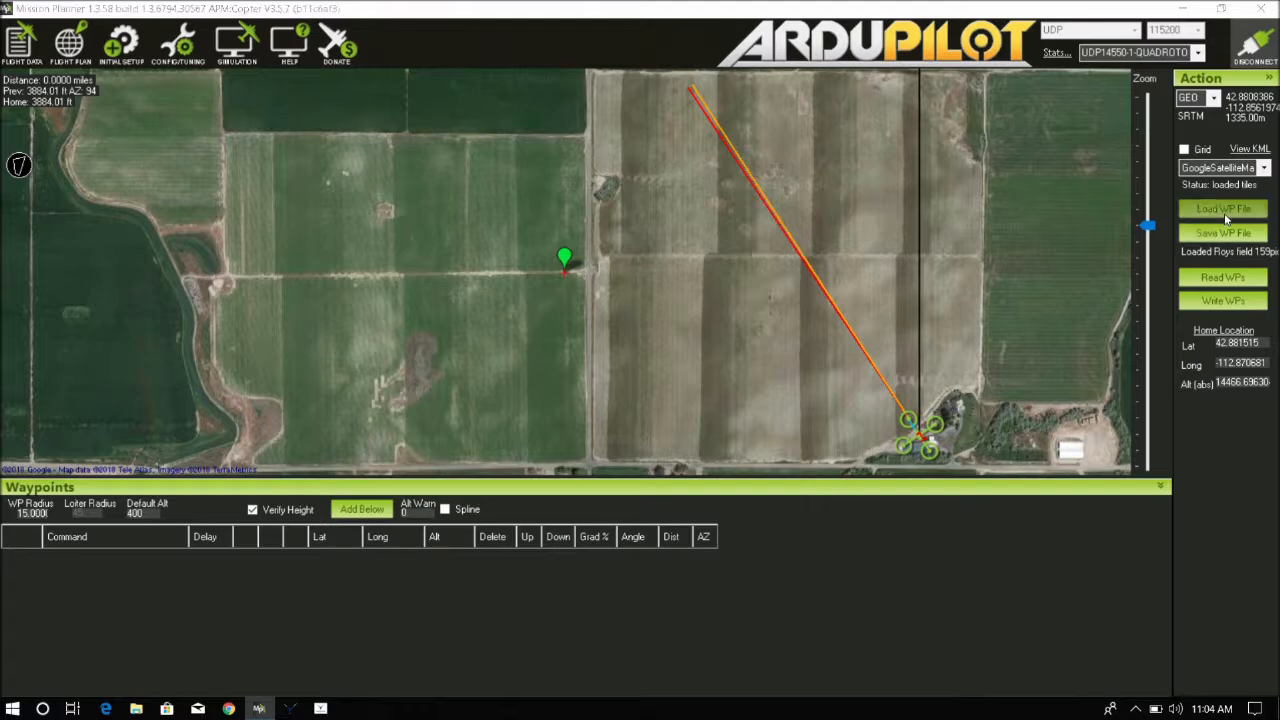
click(303, 136)
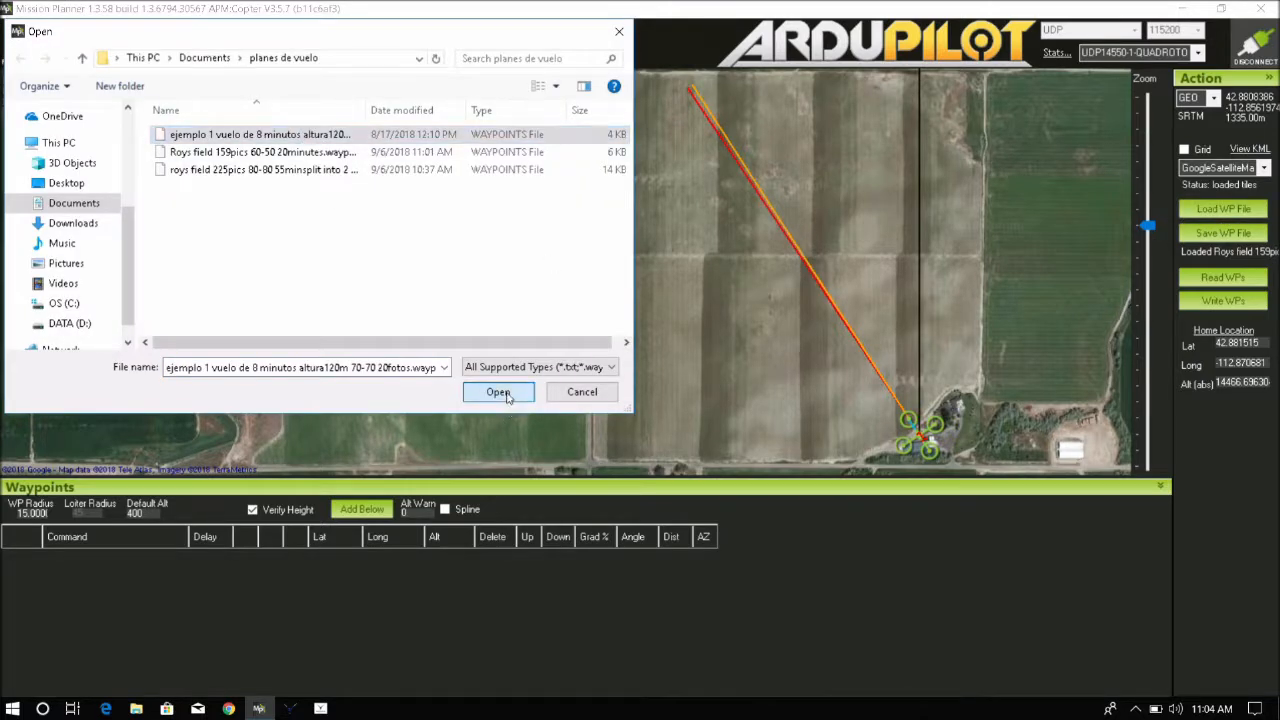
click(500, 392)
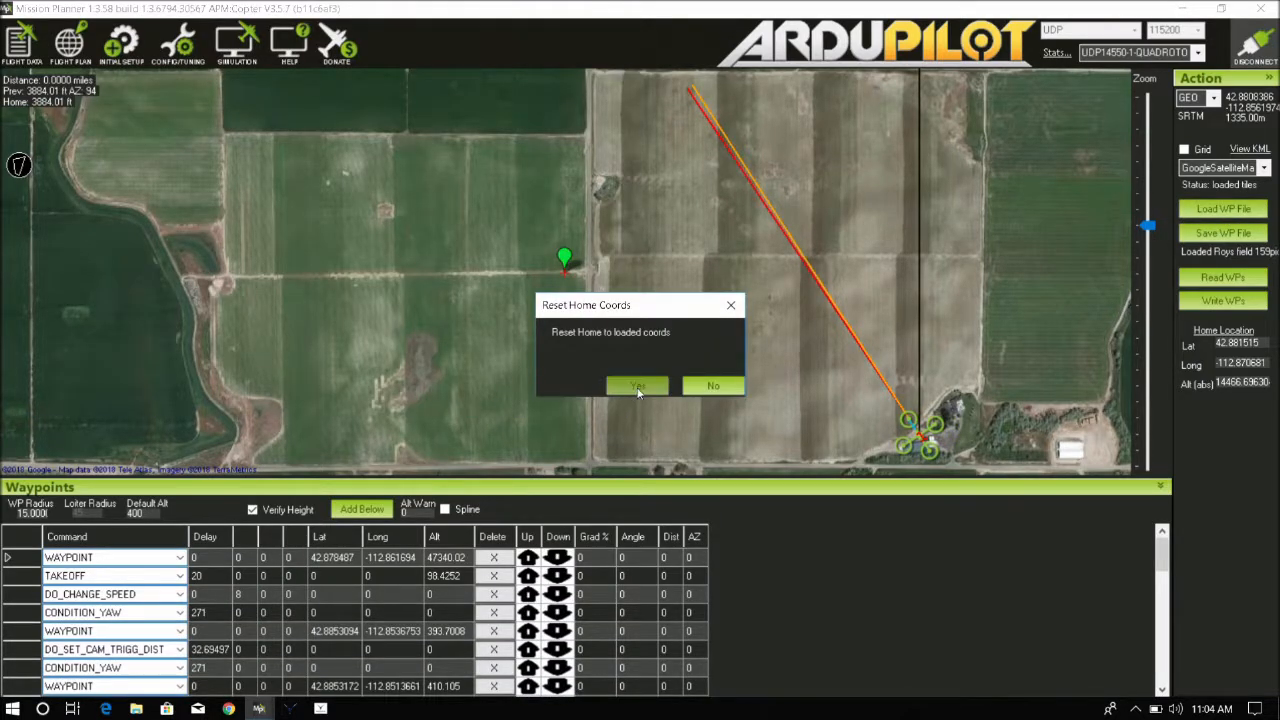
click(638, 388)
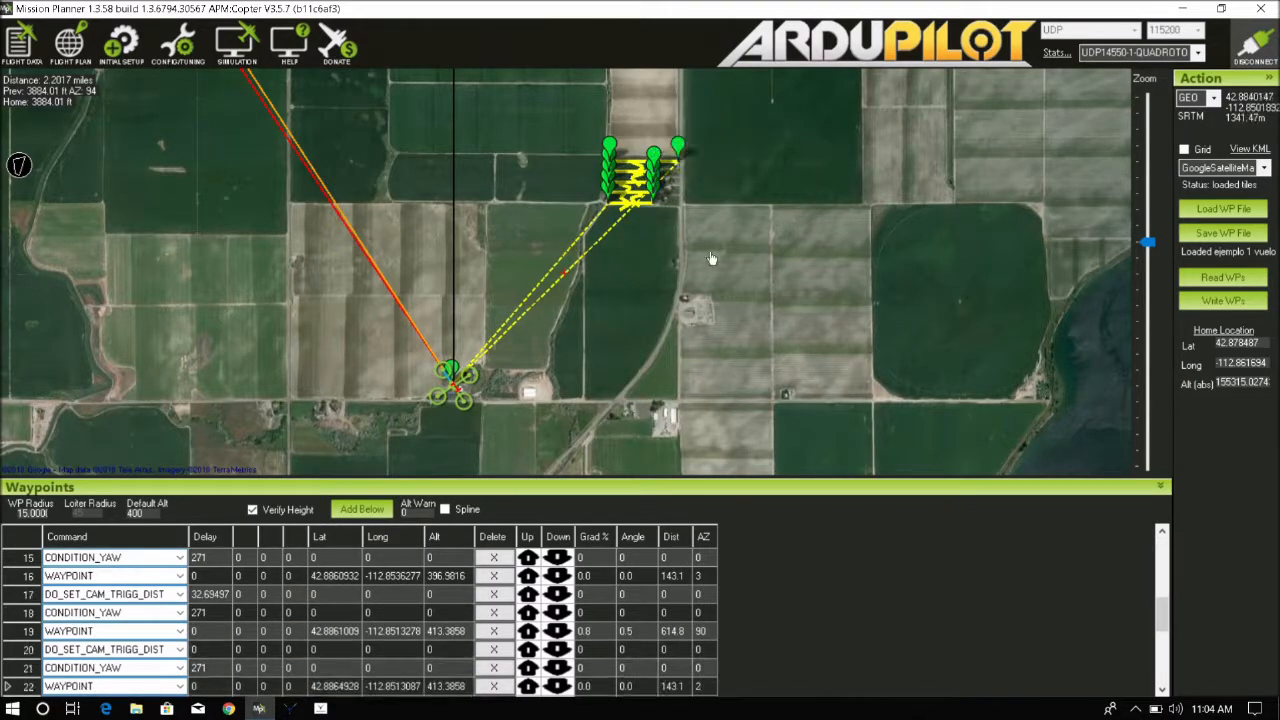
Write the loaded mission to the drone and read the waypoints back
click(1226, 300)
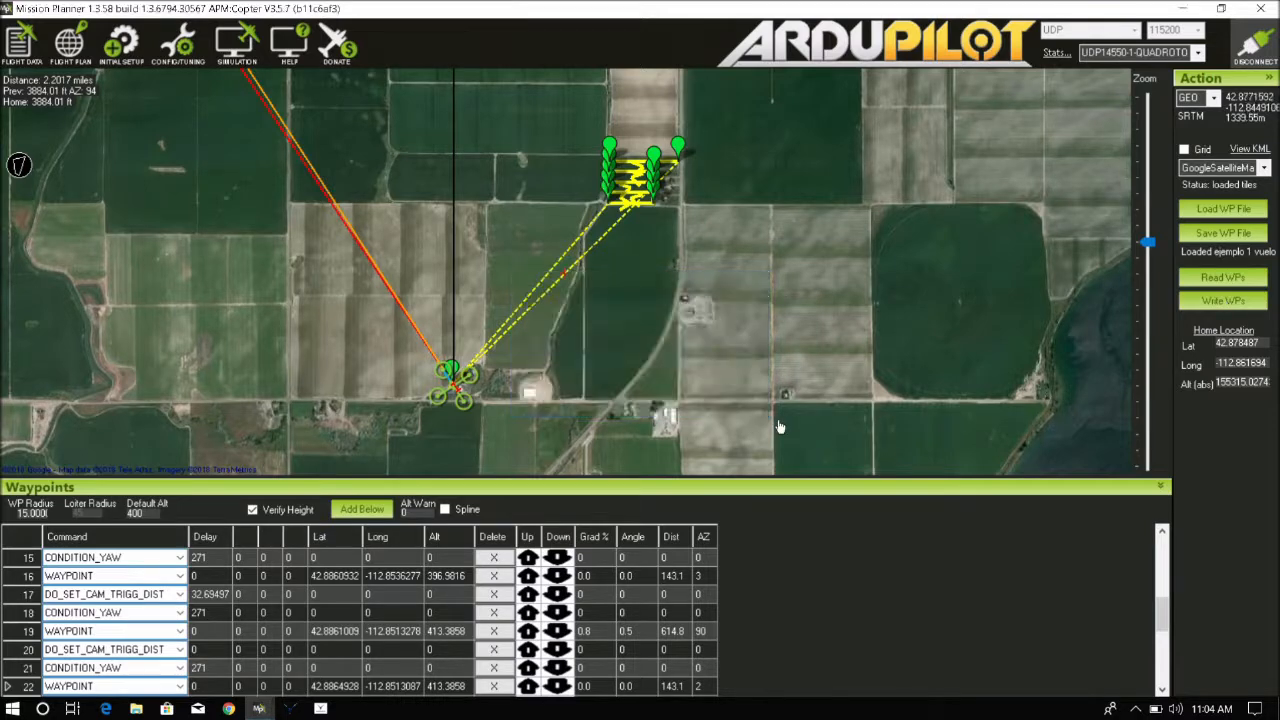
click(1213, 286)
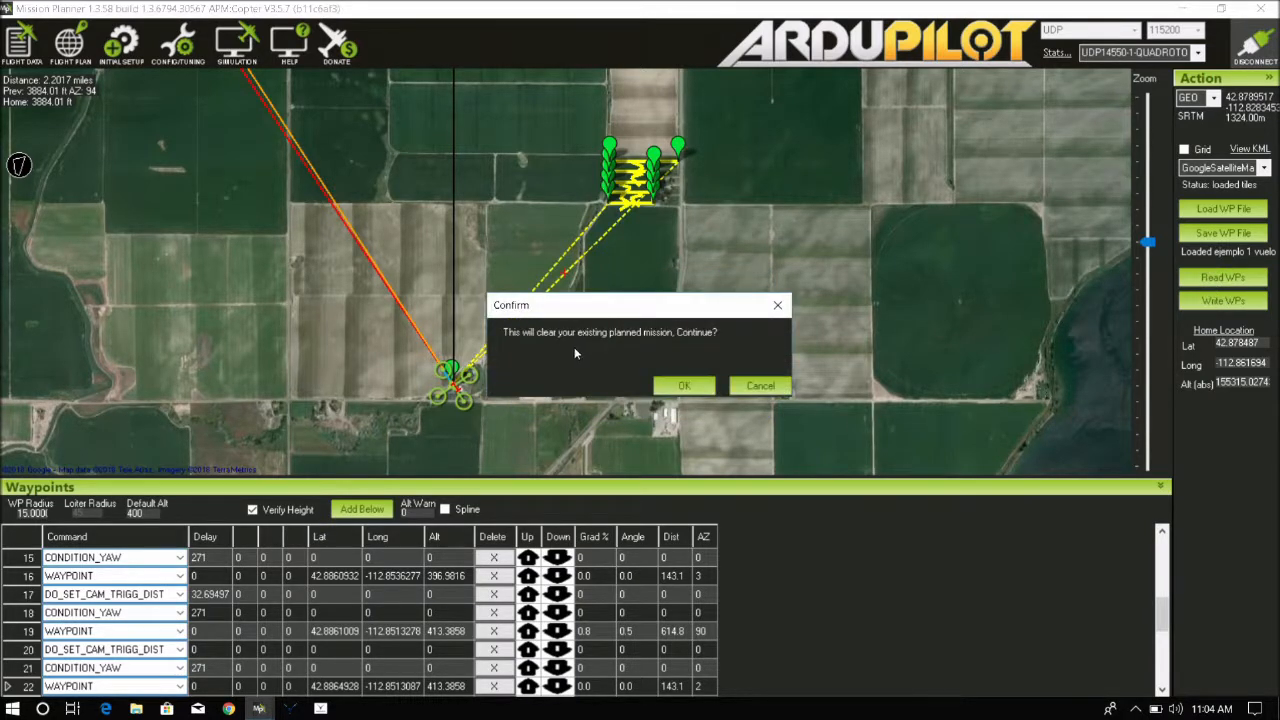
click(672, 384)
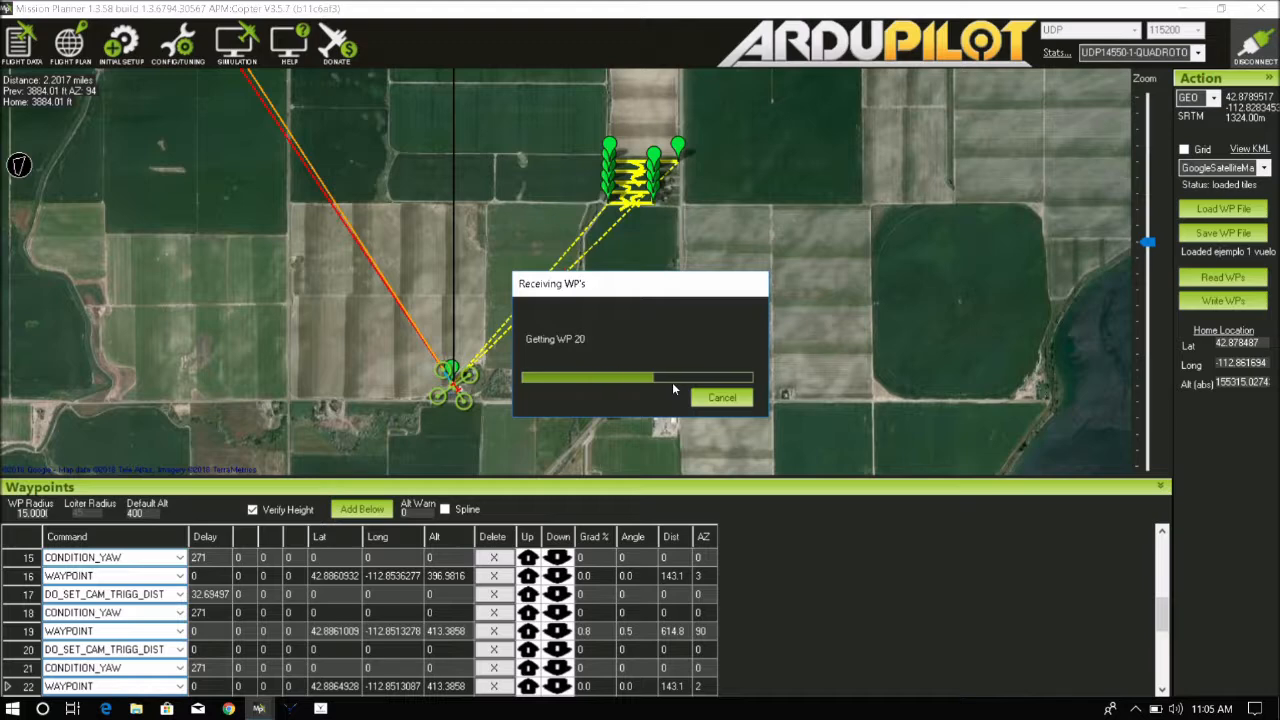